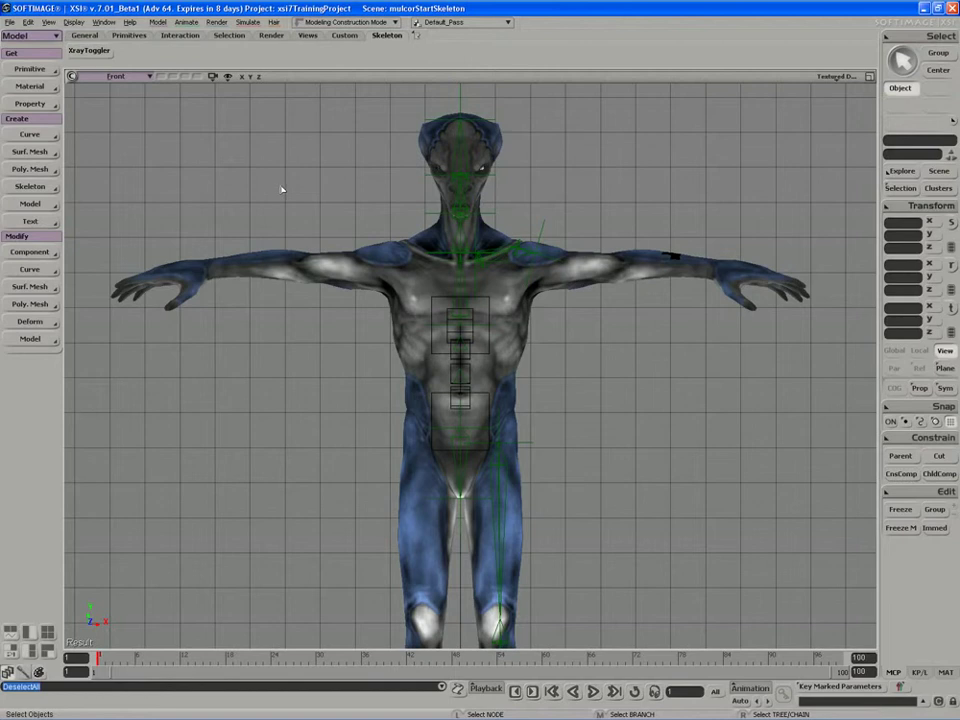
# - Draw a three-bone 2D chain above the character's hand in the Front view
pyautogui.press('s')
pyautogui.moveTo(628, 214); pyautogui.dragTo(556, 244)
pyautogui.scroll(5, 549, 240)
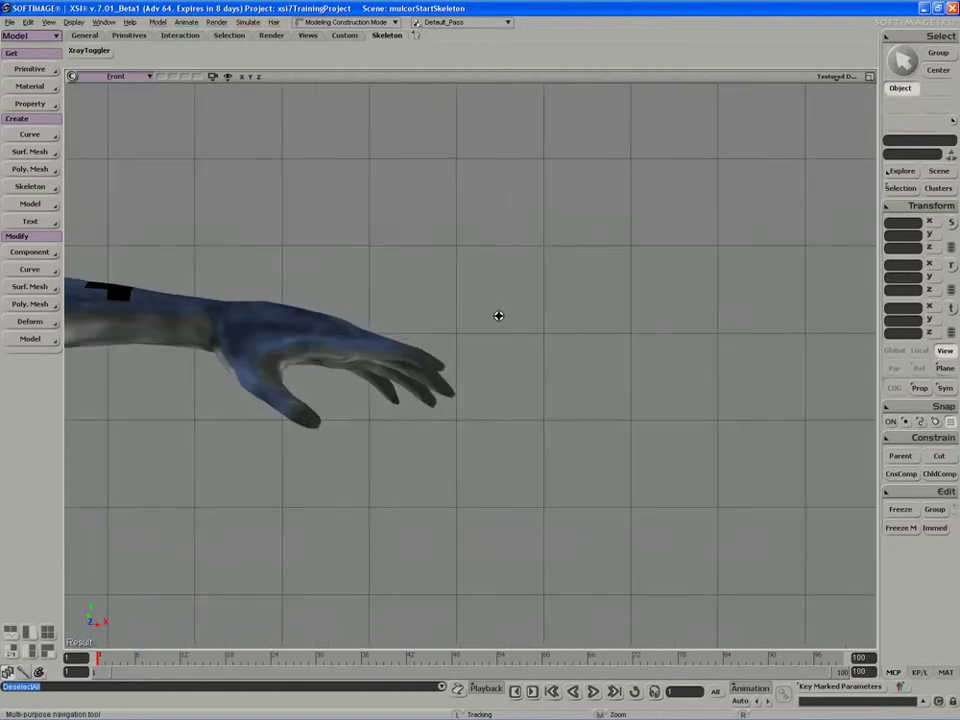
pyautogui.moveTo(456, 311); pyautogui.dragTo(514, 309)
pyautogui.scroll(1, 514, 309)
pyautogui.click(31, 188)
pyautogui.click(99, 197)
pyautogui.click(269, 215)
pyautogui.click(403, 213)
pyautogui.click(520, 212)
pyautogui.click(591, 235)
pyautogui.press('space')
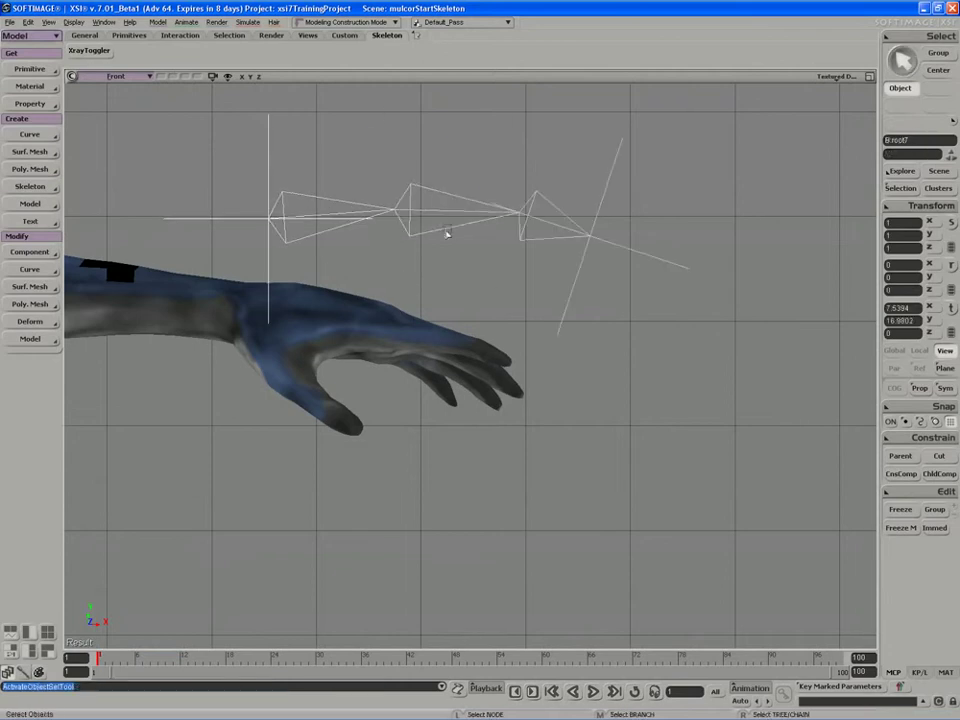
# - Rotate the middle bone of the practice chain downward to test its bending, and delete the whole chain
pyautogui.click(459, 226)
pyautogui.press('c')
pyautogui.moveTo(474, 196); pyautogui.dragTo(468, 254)
pyautogui.press('space')
pyautogui.click(505, 308)
pyautogui.press('c')
pyautogui.moveTo(576, 268); pyautogui.dragTo(568, 291)
pyautogui.hotkey('ctrl', 'z')
pyautogui.hotkey('ctrl', 'z')
pyautogui.press('space')
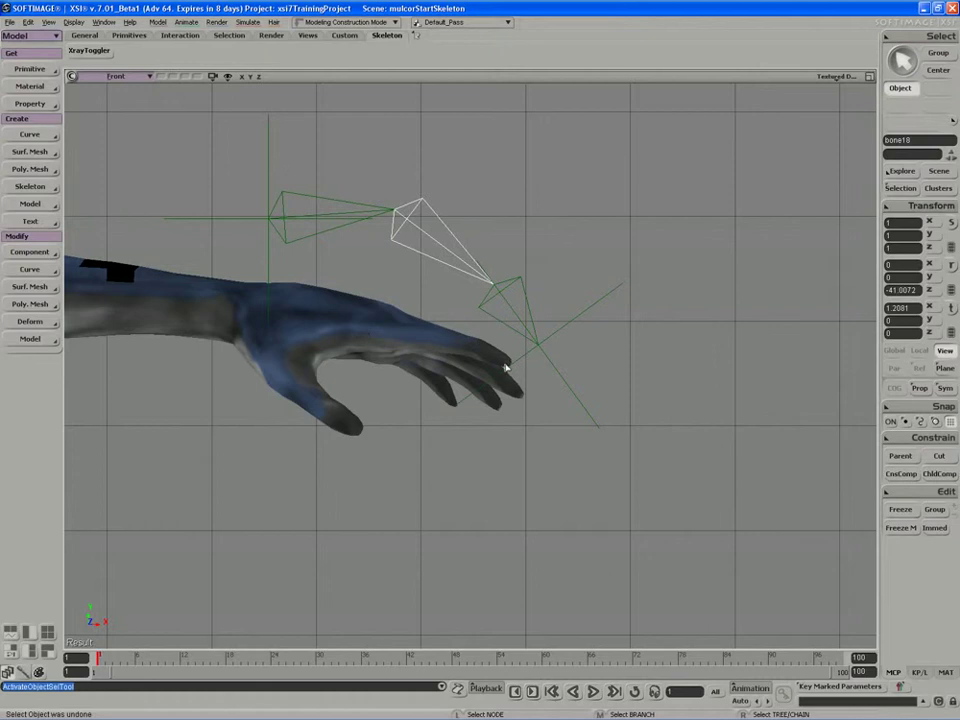
pyautogui.rightClick(268, 170)
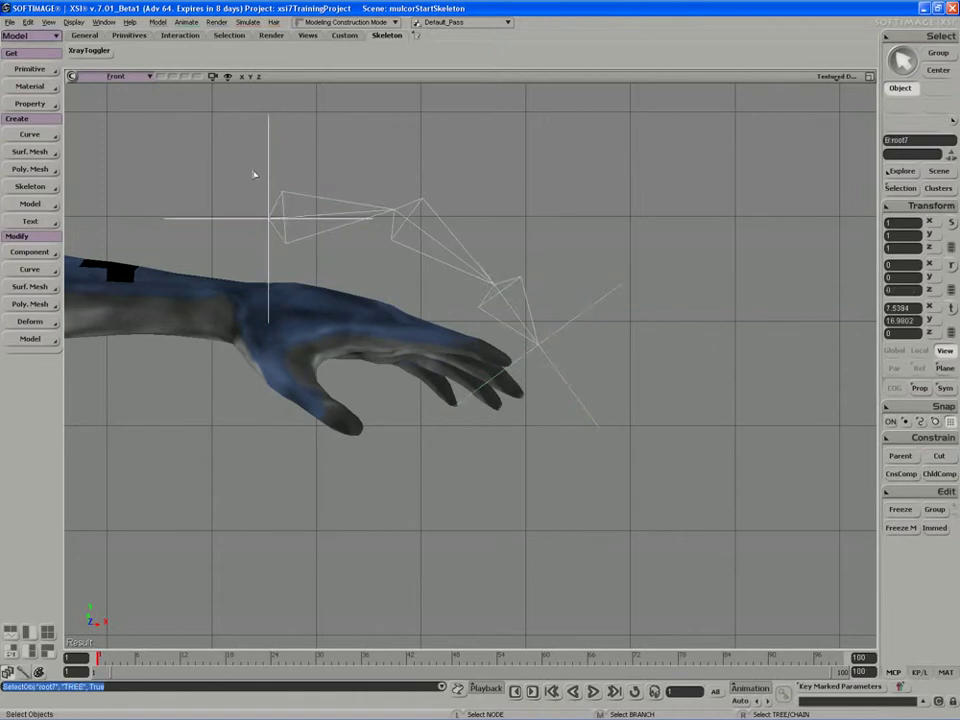
pyautogui.press('Delete')
# - Display Wireframe On Shaded on the hand in the Front view
pyautogui.press('s')
pyautogui.scroll(10, 292, 208)
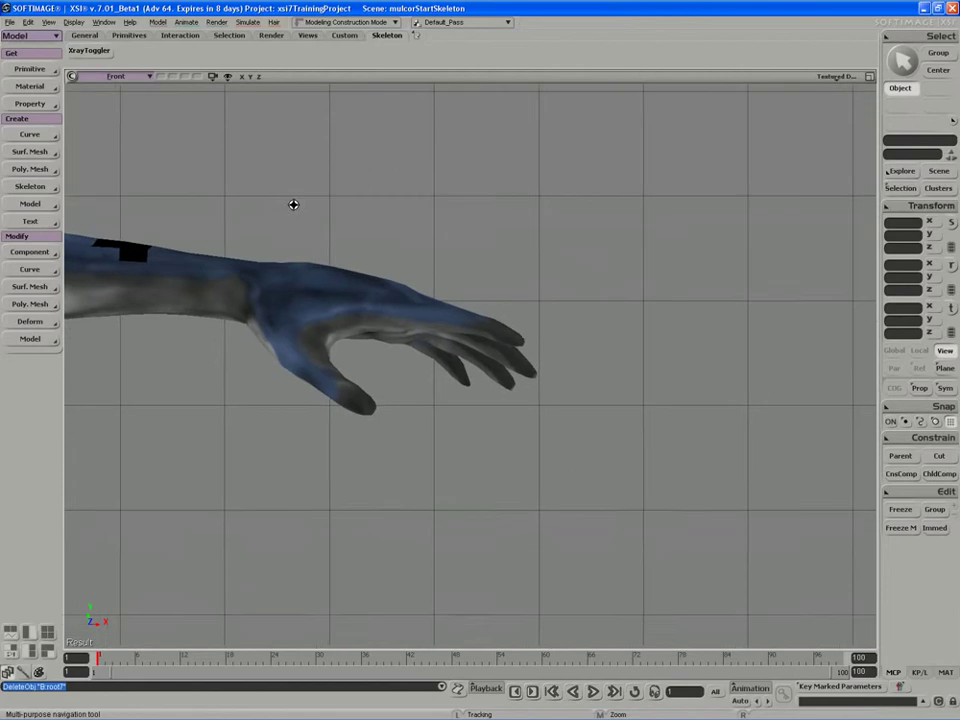
pyautogui.moveTo(315, 229); pyautogui.dragTo(317, 242)
pyautogui.press('space')
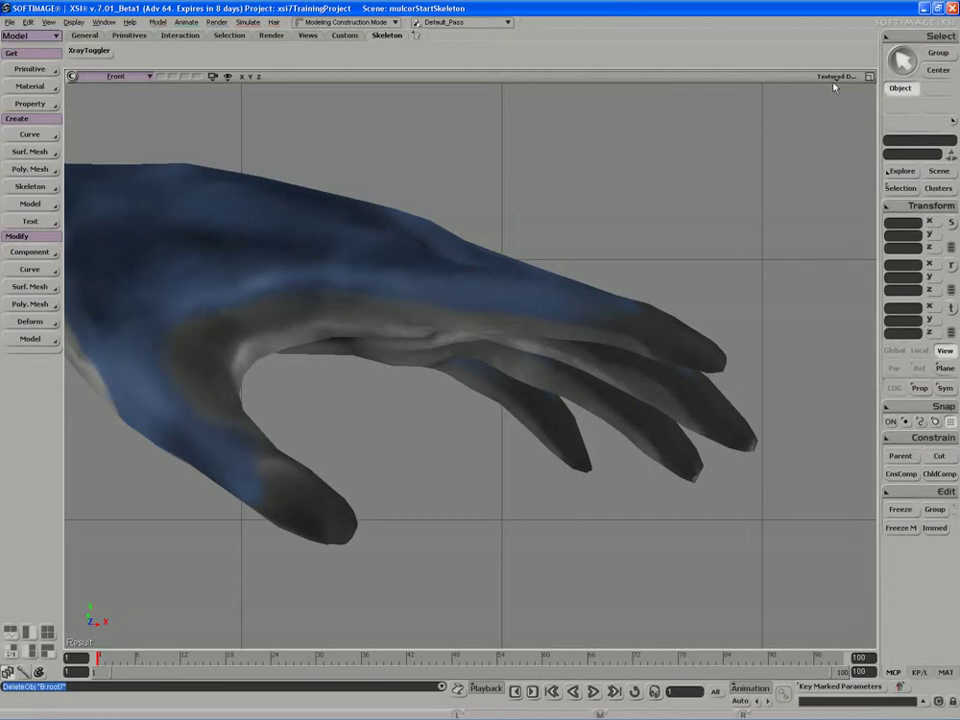
pyautogui.click(836, 76)
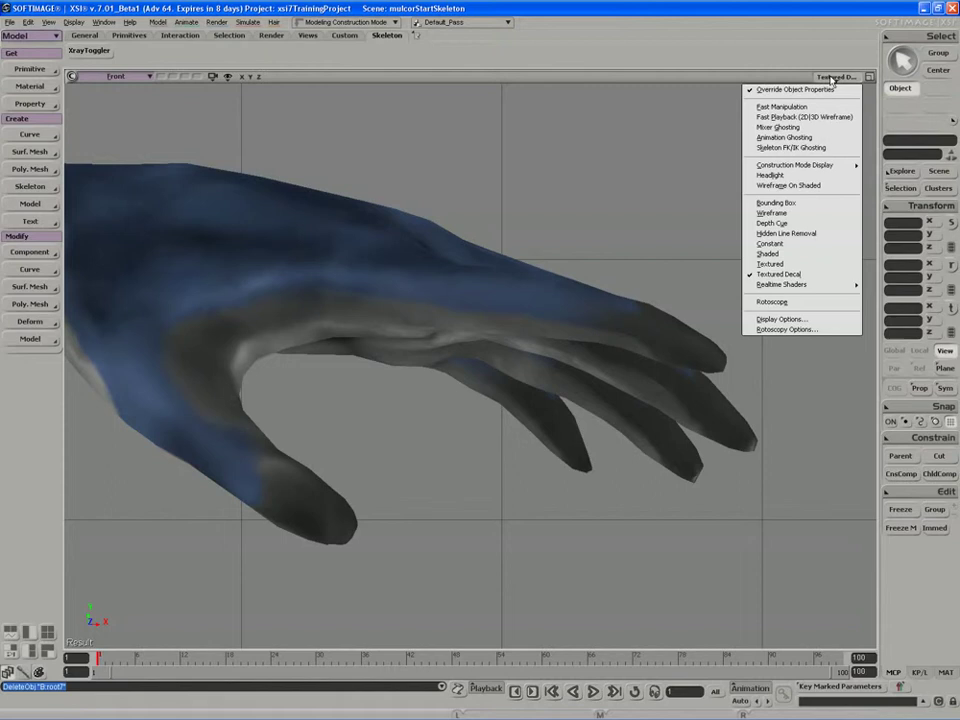
pyautogui.click(790, 185)
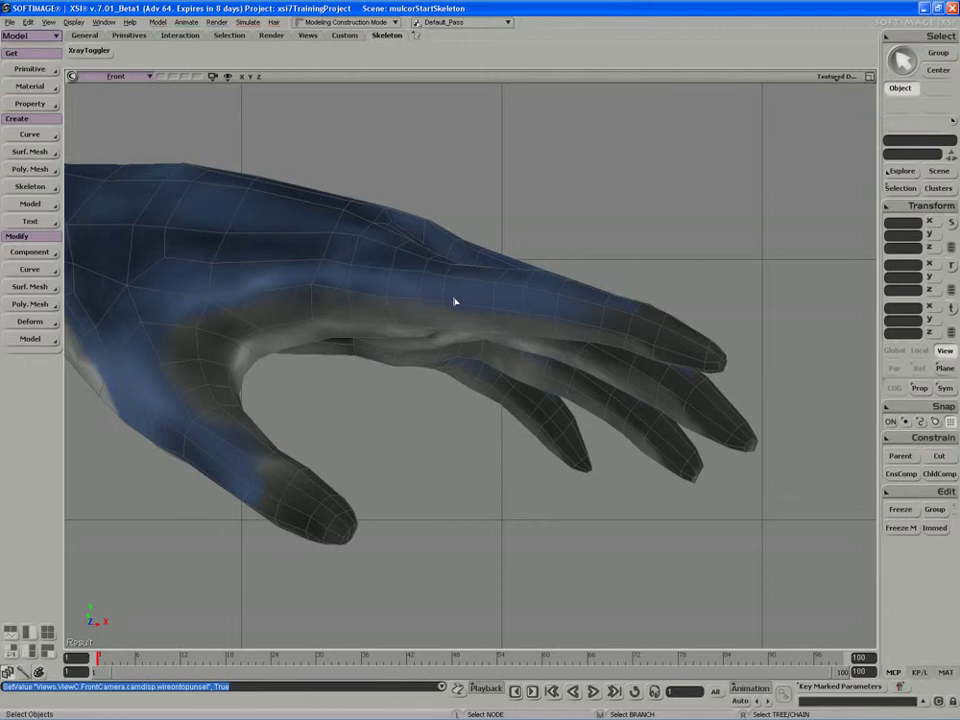
# - Start a 2D chain and display Wireframe On Shaded on the hand in the Top view of the four-view layout
pyautogui.click(30, 186)
pyautogui.click(86, 198)
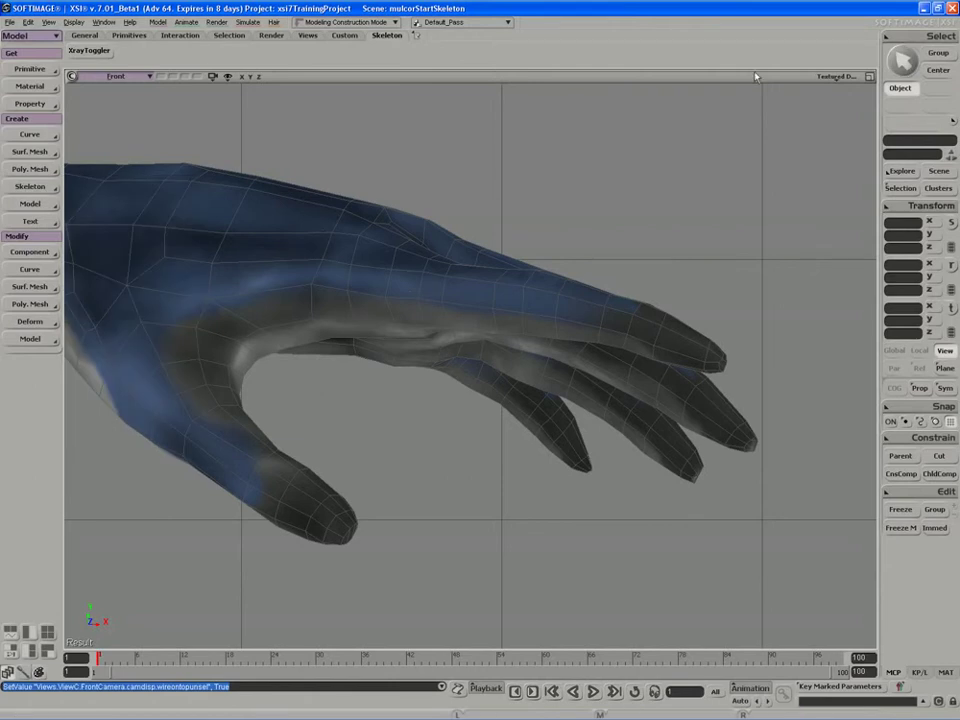
pyautogui.click(869, 77)
pyautogui.press('s')
pyautogui.moveTo(382, 187); pyautogui.dragTo(160, 184)
pyautogui.scroll(4, 338, 206)
pyautogui.moveTo(355, 205)
pyautogui.mouseDown()
pyautogui.moveTo(311, 225)
pyautogui.moveTo(334, 255)
pyautogui.mouseUp()
pyautogui.click(430, 76)
pyautogui.click(427, 190)
# - Draw a three-bone 2D chain along the index finger in the Front view, from the knuckle to the fingertip
pyautogui.press('s')
pyautogui.scroll(2, 326, 246)
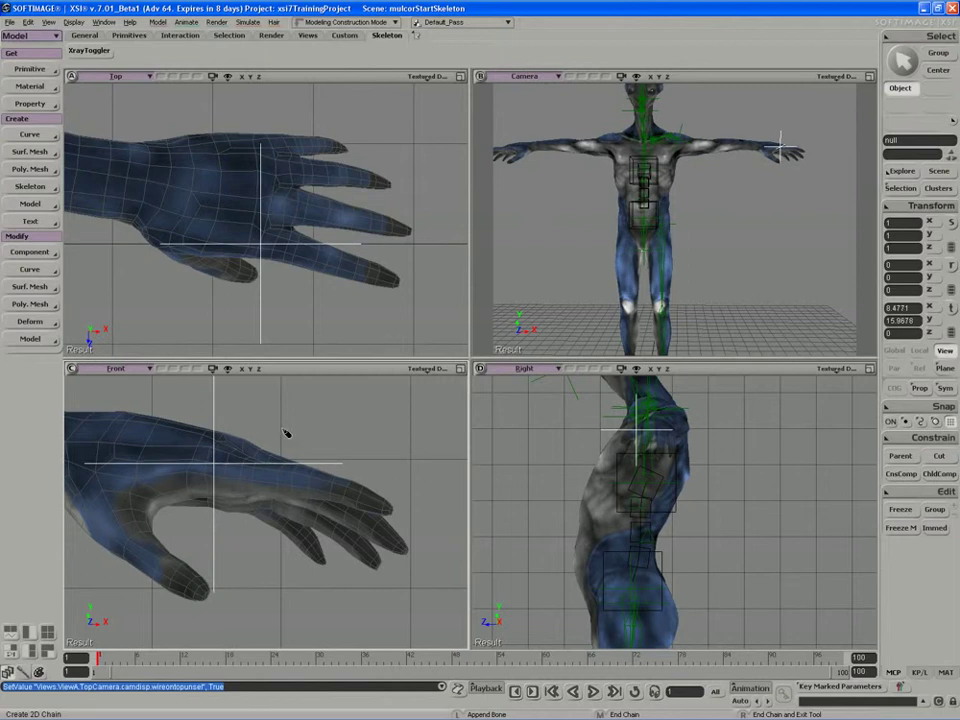
pyautogui.click(286, 477)
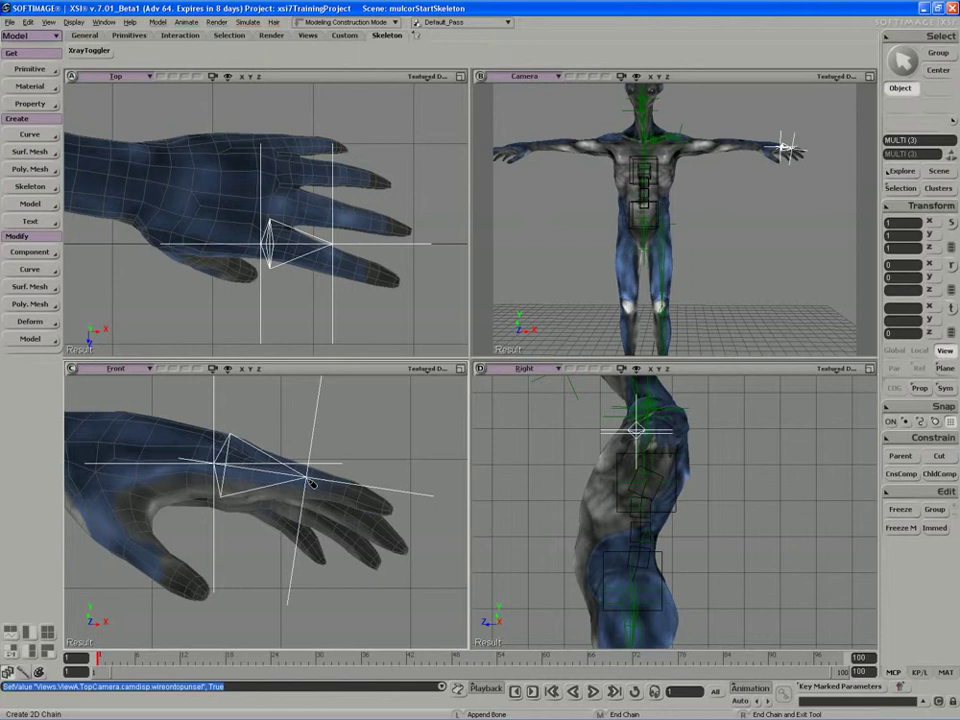
pyautogui.click(310, 481)
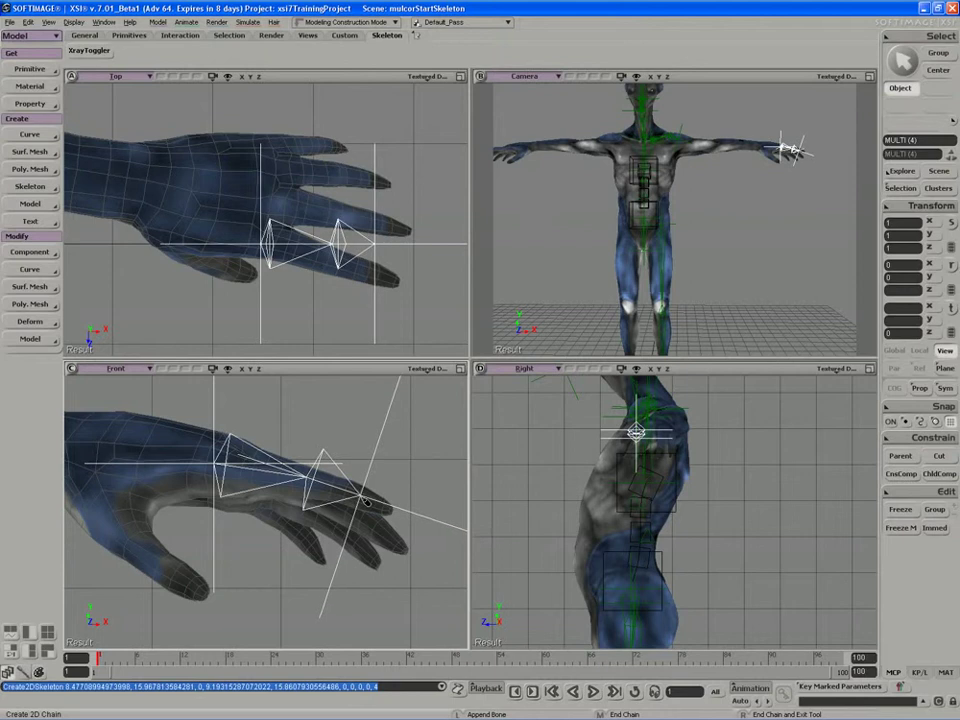
pyautogui.click(367, 503)
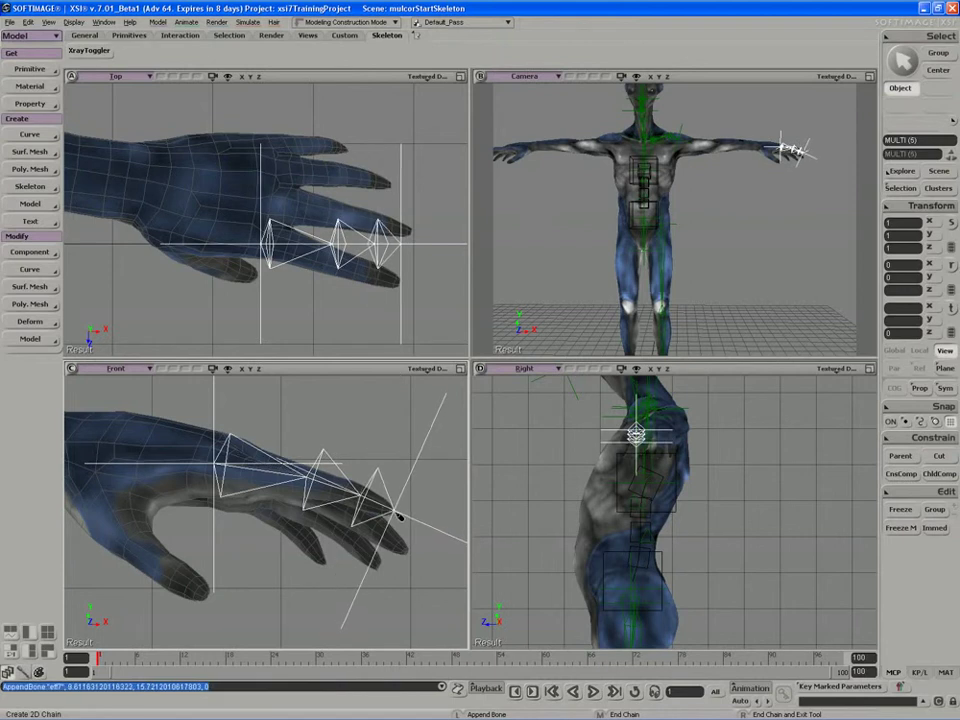
pyautogui.click(400, 516)
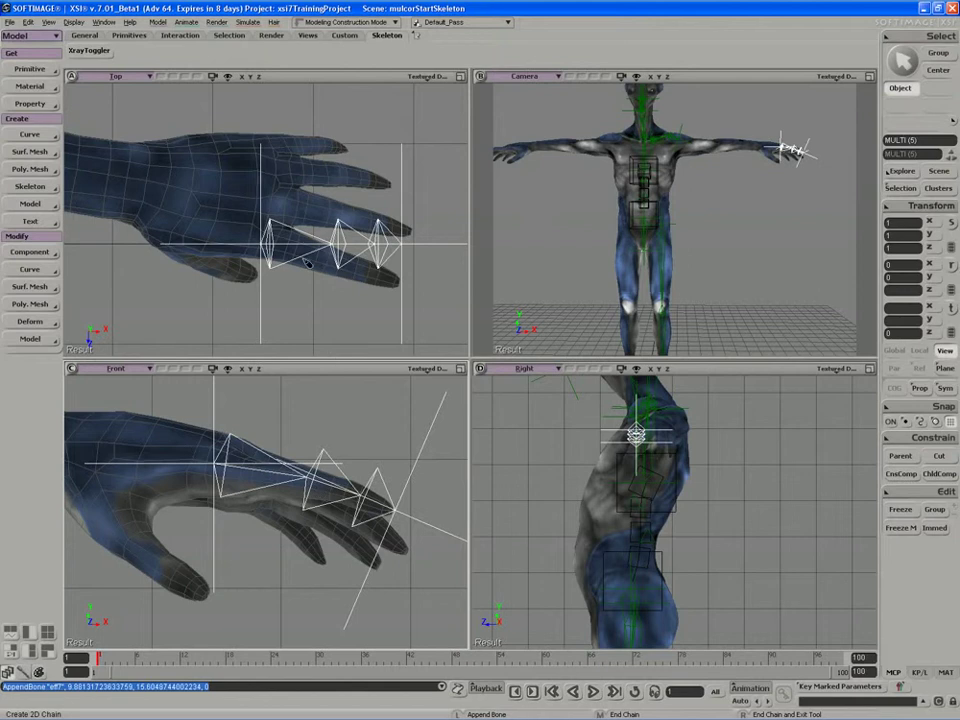
# - Rotate the chain root in the Top view to about -15.66 degrees in Y to follow the index finger
pyautogui.press('space')
pyautogui.moveTo(285, 317); pyautogui.dragTo(257, 333)
pyautogui.press('c')
pyautogui.moveTo(295, 275); pyautogui.dragTo(287, 283)
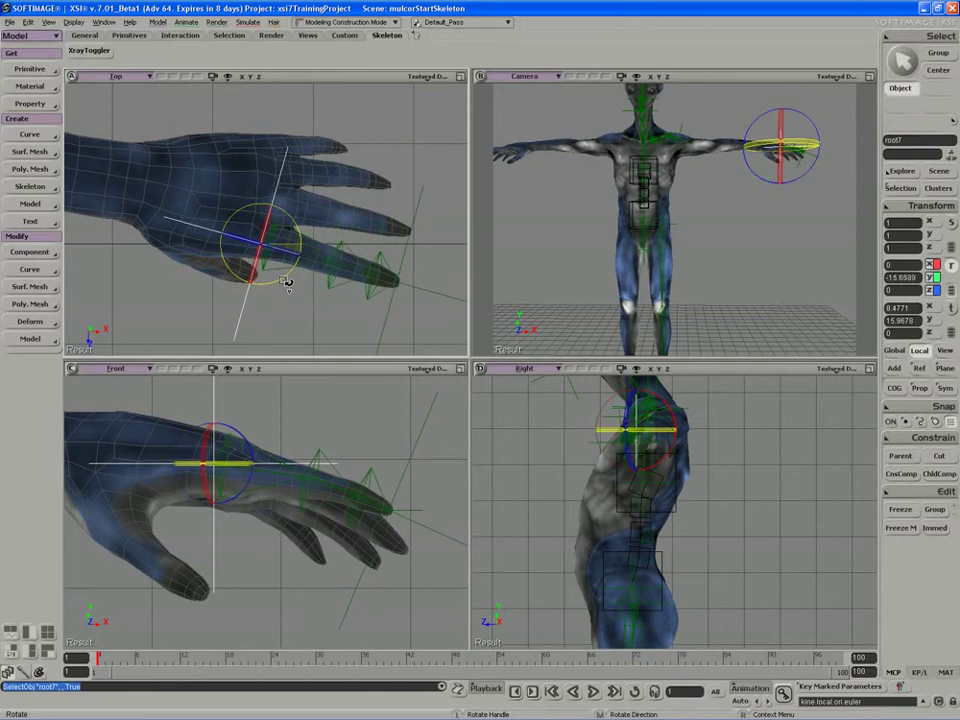
pyautogui.press('space')
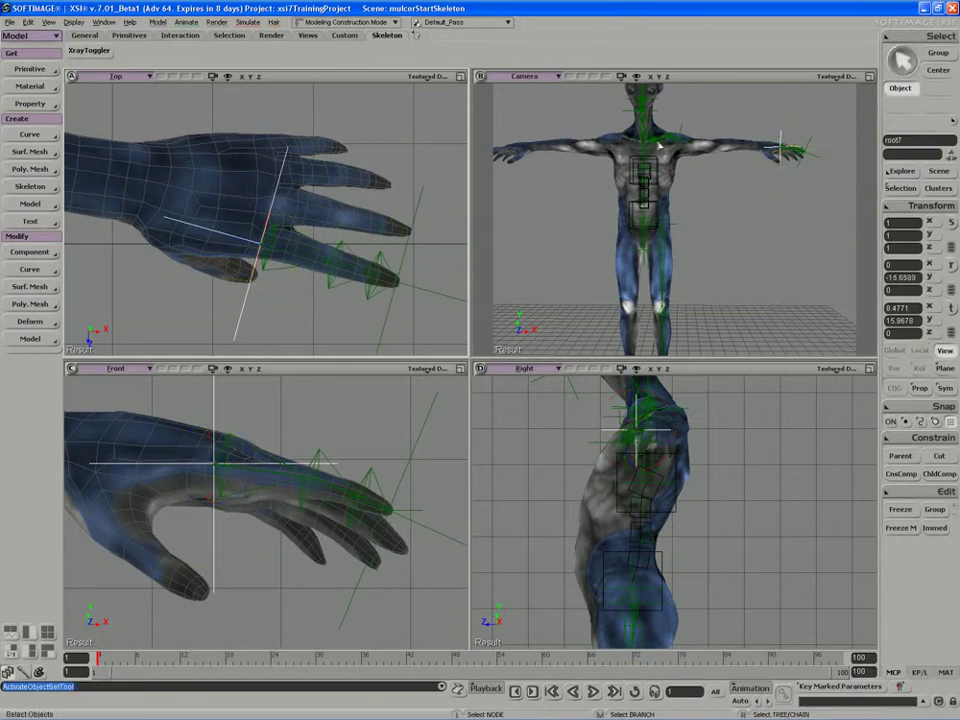
# - Reduce the display size of the index-finger chain root to about 0.138 in the maximized Camera view
pyautogui.click(869, 77)
pyautogui.press('f')
pyautogui.press('s')
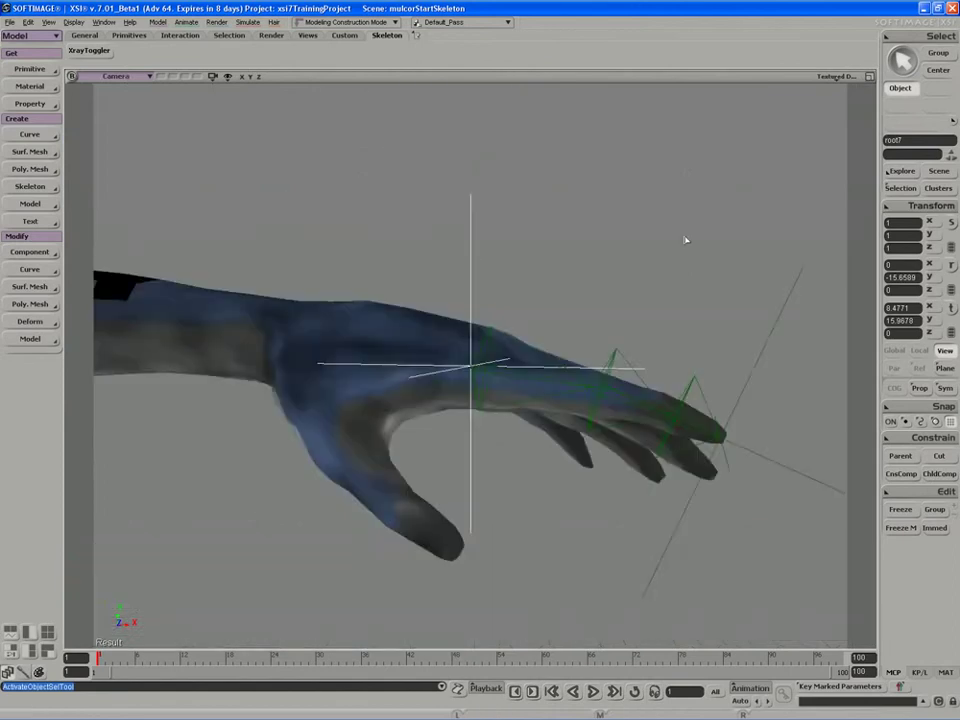
pyautogui.moveTo(638, 293); pyautogui.dragTo(549, 304, button='right')
pyautogui.press('space')
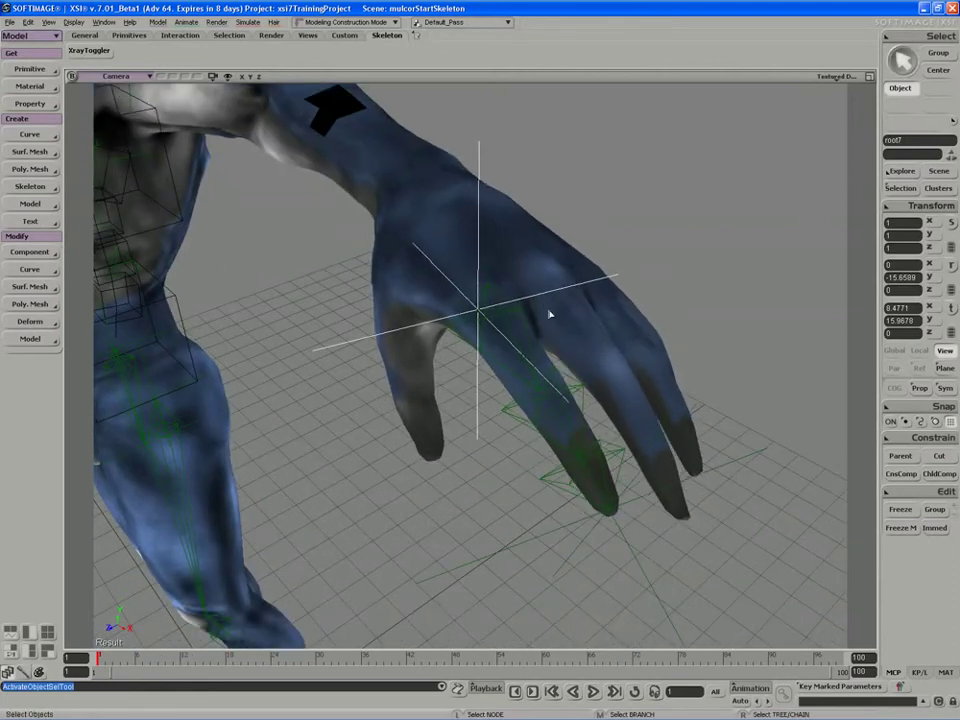
pyautogui.press('Return')
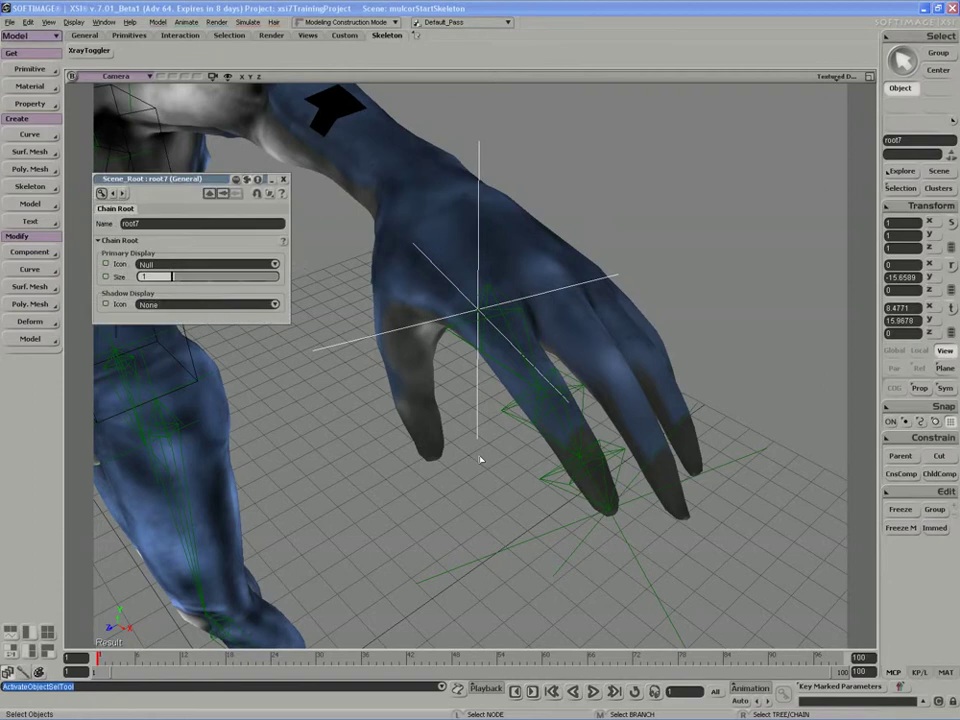
pyautogui.moveTo(205, 179); pyautogui.dragTo(262, 182)
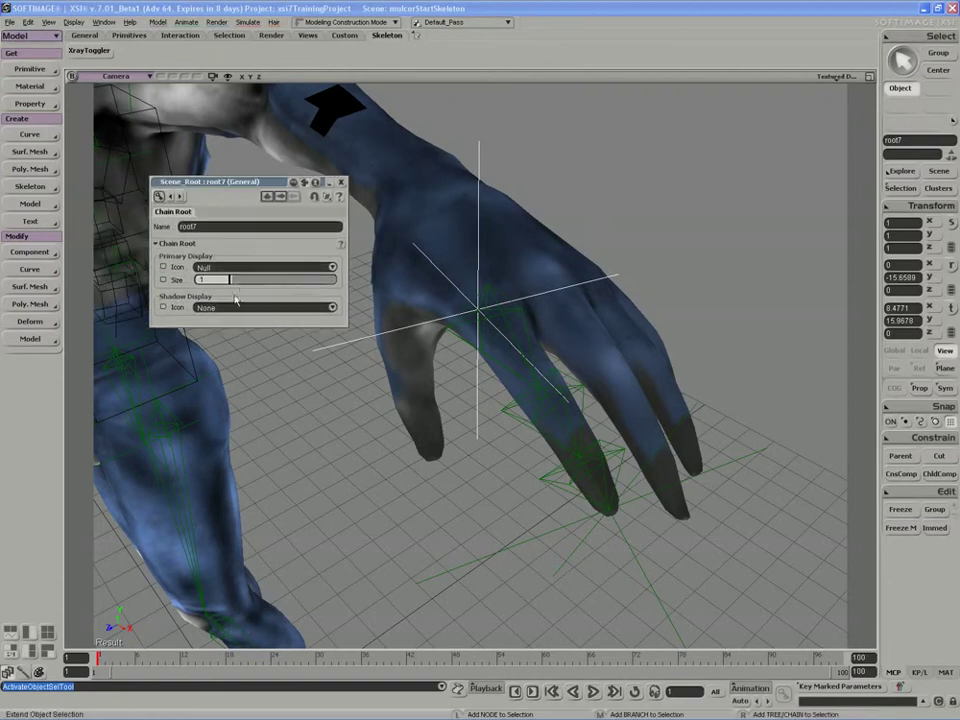
pyautogui.keyDown('shift'); pyautogui.moveTo(238, 281); pyautogui.dragTo(199, 279); pyautogui.keyUp('shift')
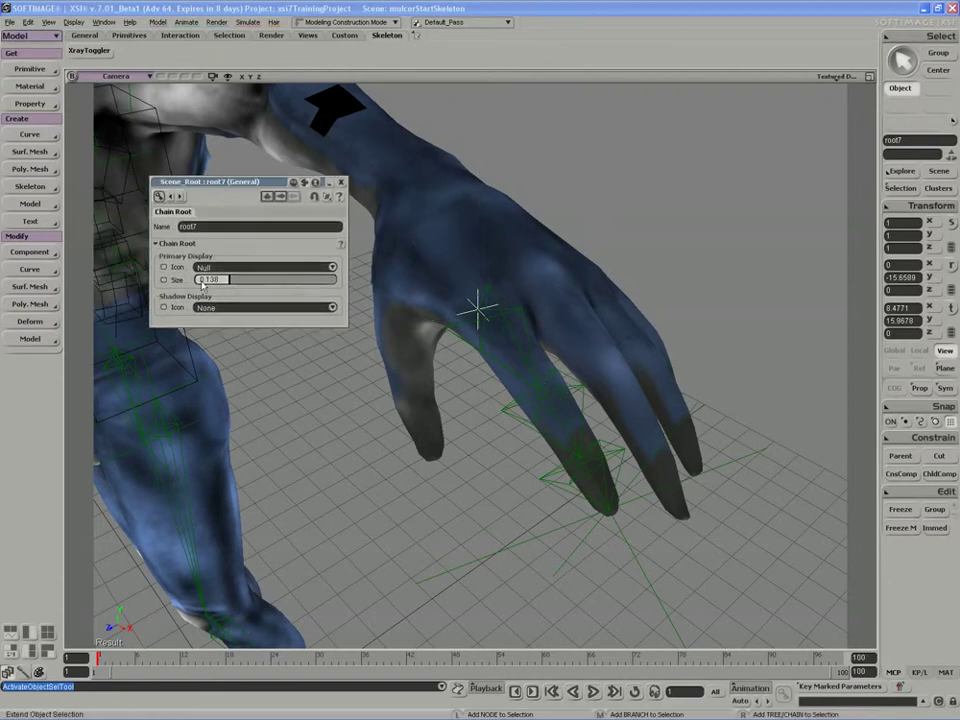
# - Shrink the chain's end effector icon and set the display size of the three finger bones to about 0.237
pyautogui.click(505, 548)
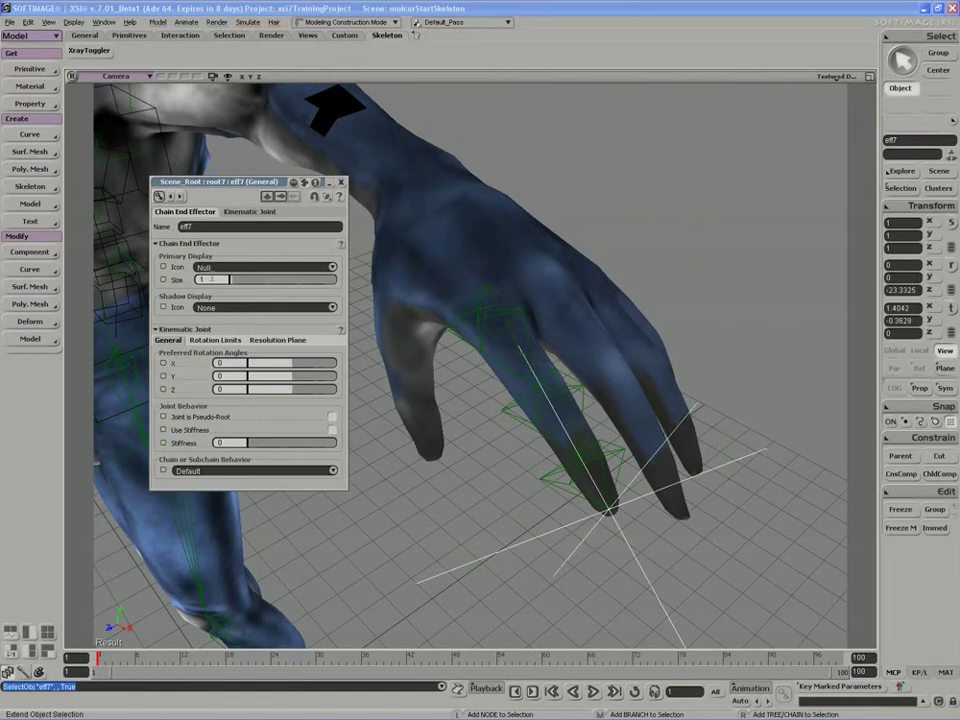
pyautogui.moveTo(240, 286); pyautogui.dragTo(212, 285)
pyautogui.moveTo(602, 362); pyautogui.dragTo(502, 449)
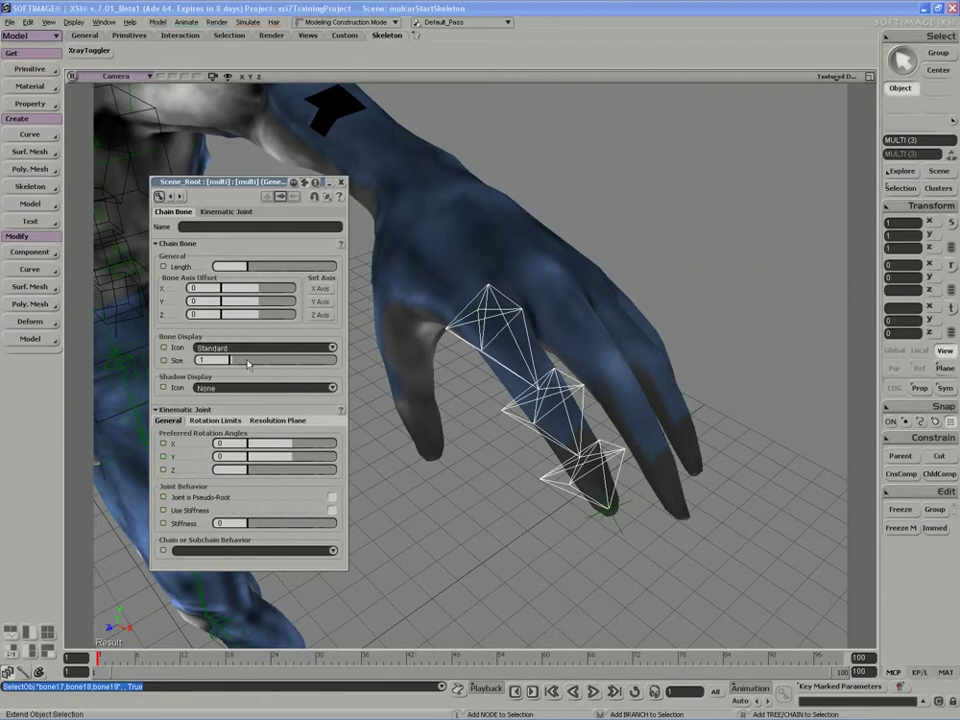
pyautogui.moveTo(248, 365); pyautogui.dragTo(213, 364)
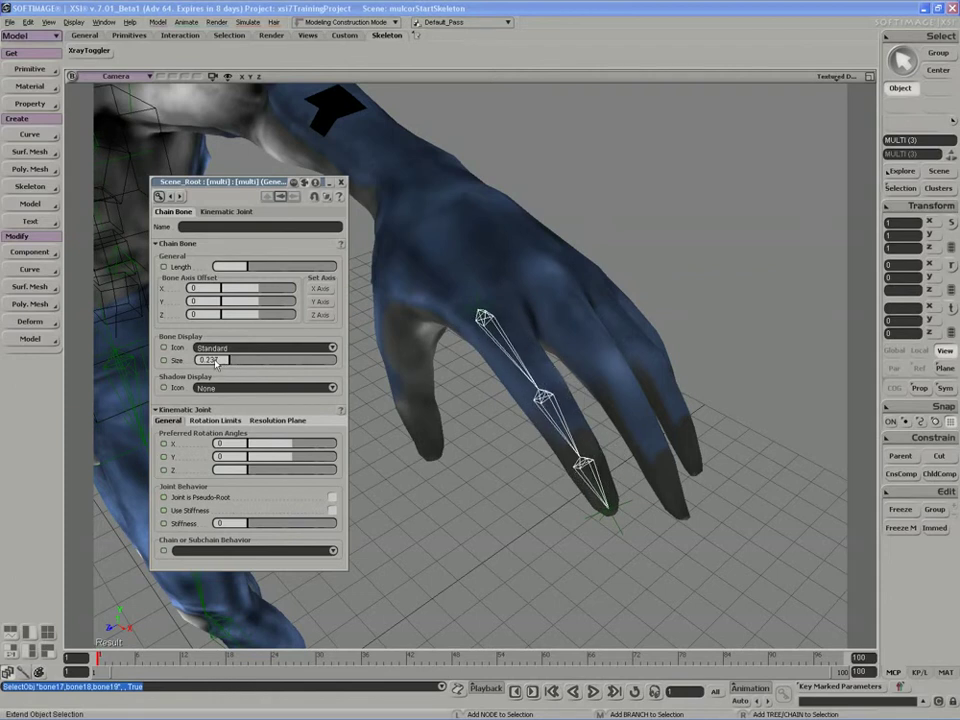
pyautogui.click(341, 184)
# - Select the index-finger chain root and display Wireframe On Shaded in the Camera view
pyautogui.press('s')
pyautogui.moveTo(418, 375); pyautogui.dragTo(412, 374, button='right')
pyautogui.press('space')
pyautogui.click(482, 315)
pyautogui.press('s')
pyautogui.moveTo(476, 338); pyautogui.dragTo(454, 362, button='right')
pyautogui.click(835, 76)
pyautogui.click(799, 184)
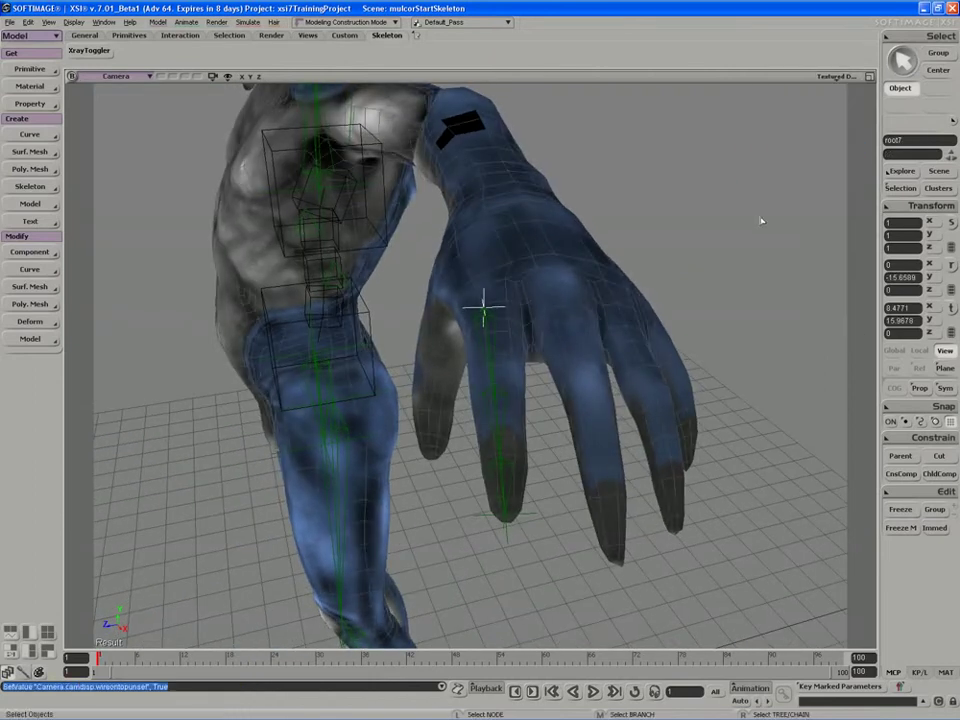
# - Rotate the chain root about 5.5 degrees in local X and about -1.1 degrees in local Y to fit the finger
pyautogui.moveTo(585, 323); pyautogui.dragTo(553, 364, button='right')
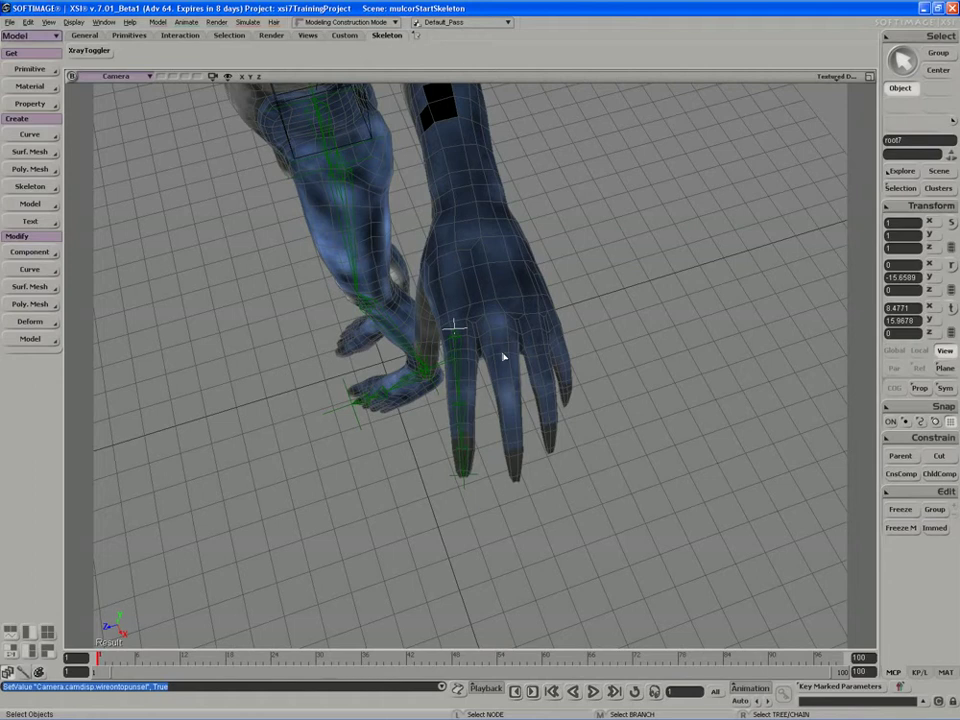
pyautogui.moveTo(504, 357); pyautogui.dragTo(405, 303, button='right')
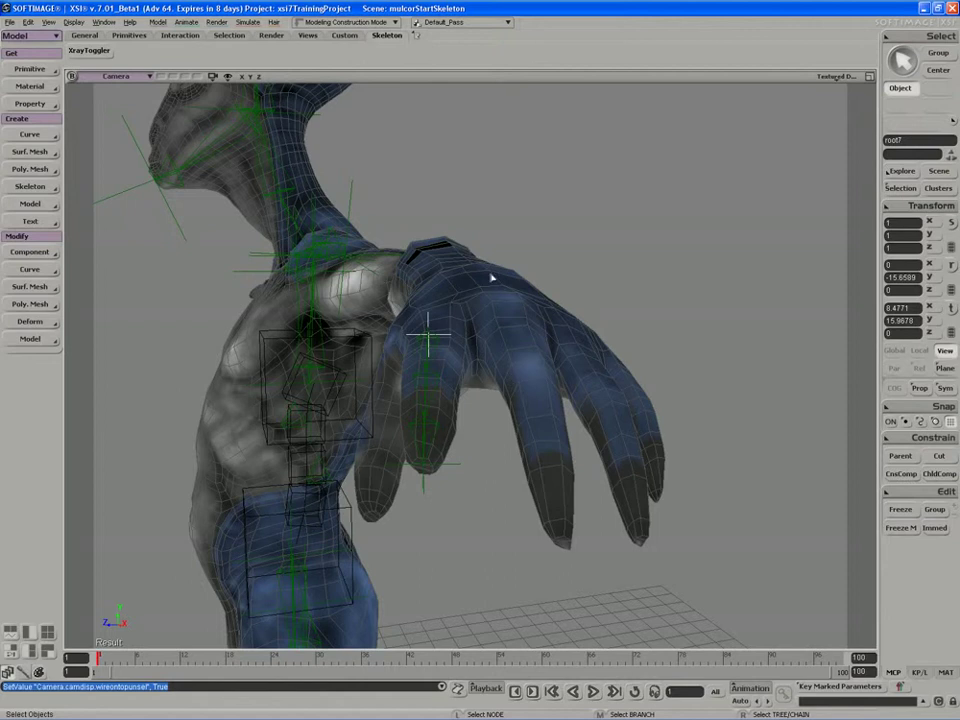
pyautogui.press('c')
pyautogui.press('s')
pyautogui.moveTo(448, 330); pyautogui.dragTo(411, 319, button='right')
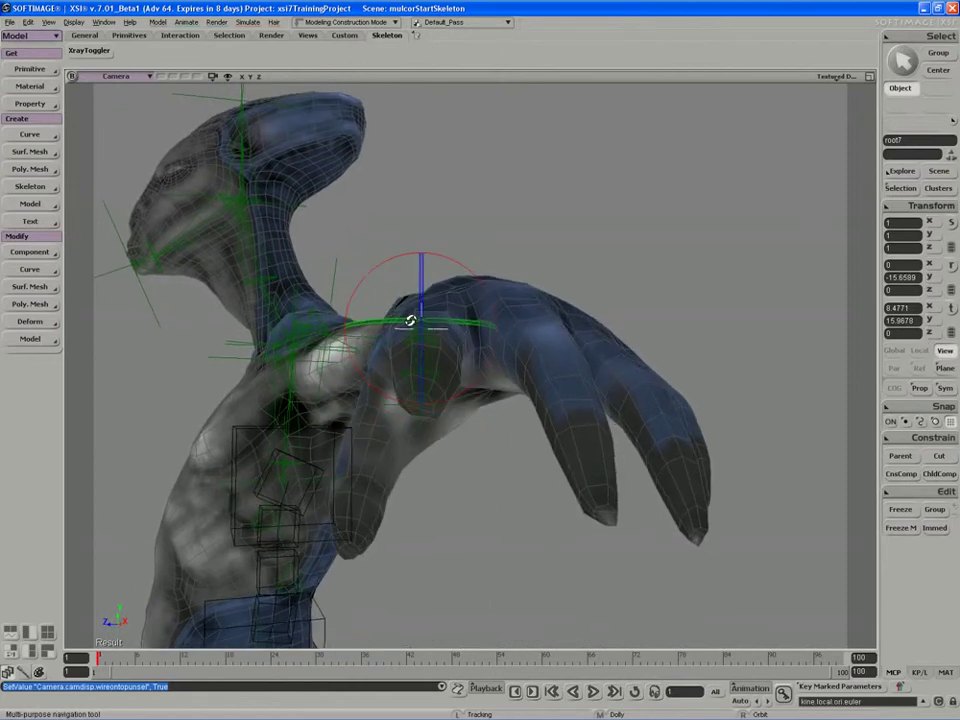
pyautogui.moveTo(477, 275); pyautogui.dragTo(476, 258)
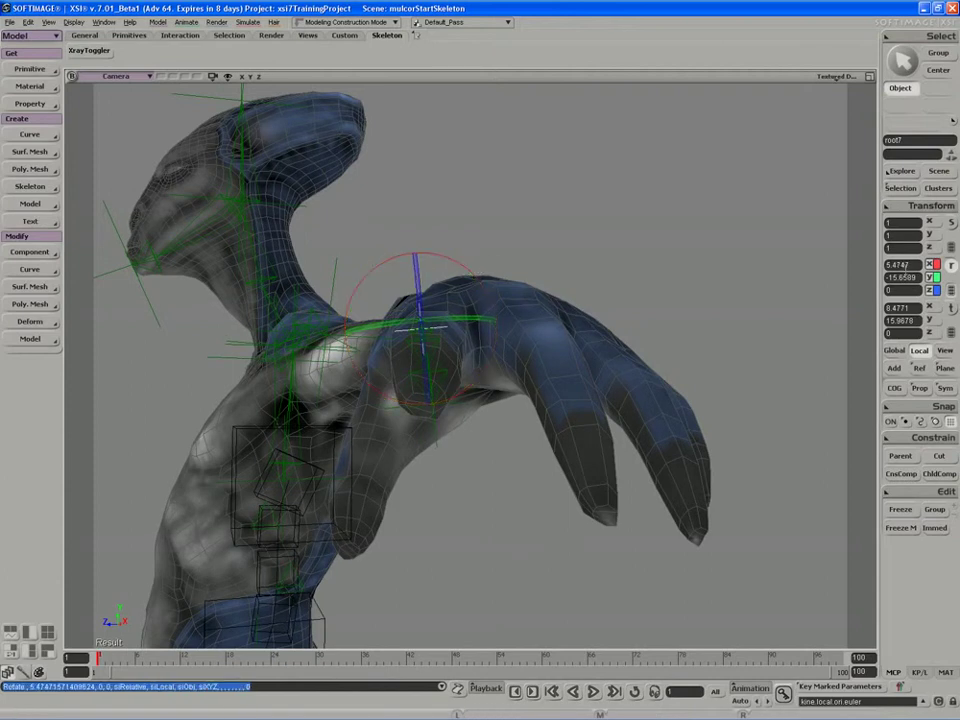
pyautogui.press('s')
pyautogui.moveTo(588, 292)
pyautogui.mouseDown(button='right')
pyautogui.moveTo(572, 304)
pyautogui.moveTo(585, 302)
pyautogui.mouseUp(button='right')
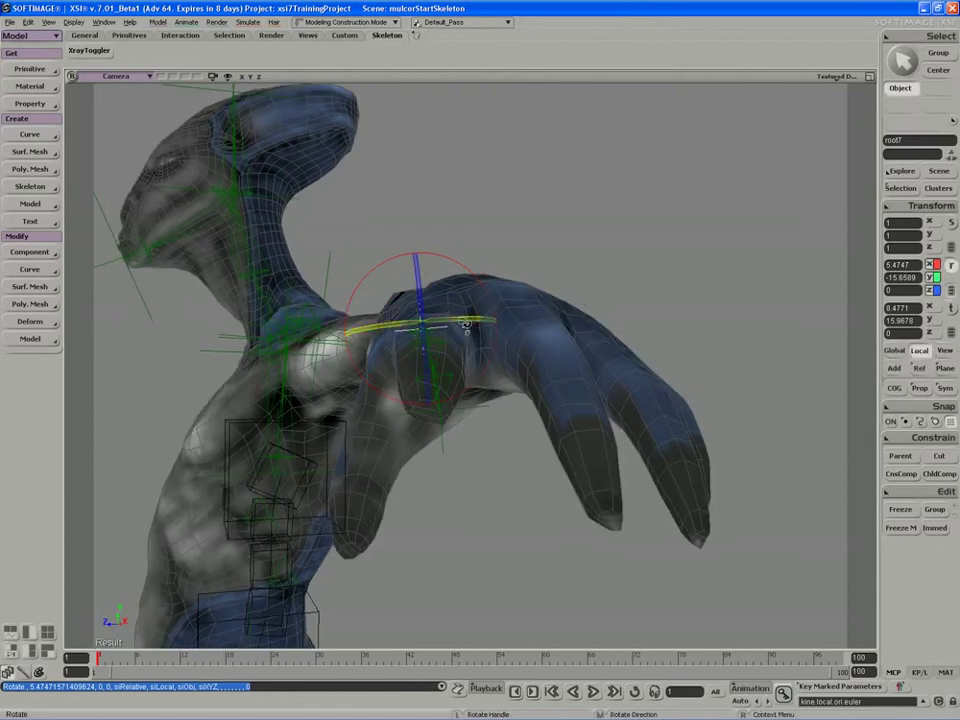
pyautogui.moveTo(465, 320); pyautogui.dragTo(465, 319)
# - Move the chain root slightly along its local Z axis and rotate it to about -18.24 degrees in Y
pyautogui.press('s')
pyautogui.moveTo(469, 311); pyautogui.dragTo(439, 336, button='right')
pyautogui.press('v')
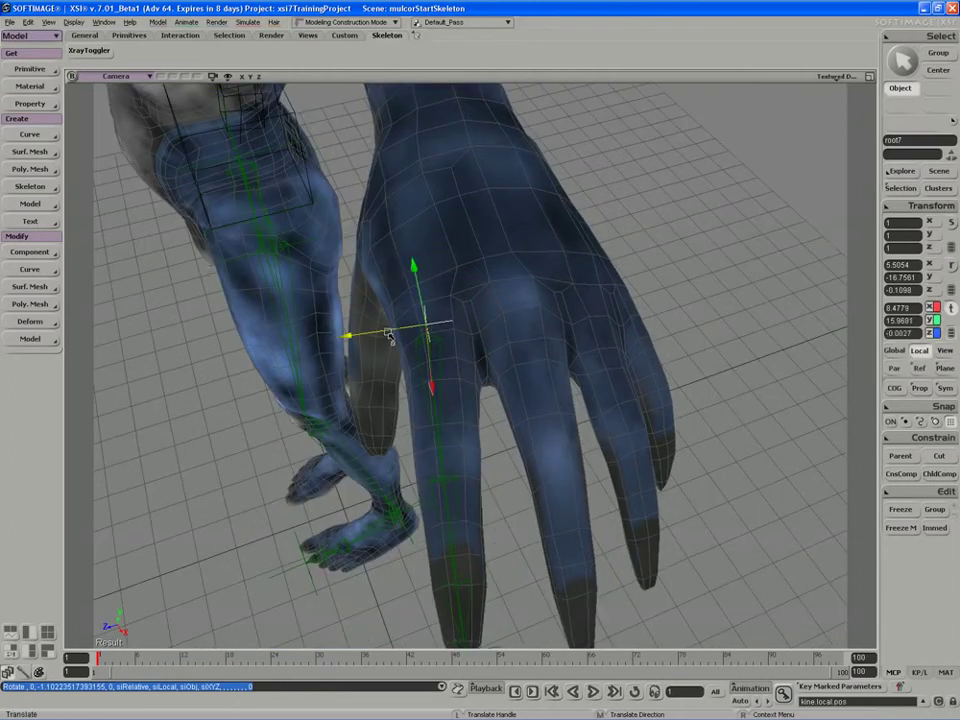
pyautogui.moveTo(390, 336); pyautogui.dragTo(393, 337)
pyautogui.press('c')
pyautogui.moveTo(463, 375); pyautogui.dragTo(463, 379)
# - Examine how the index finger's bones and joints line up with the knuckle geometry
pyautogui.press('s')
pyautogui.moveTo(463, 379); pyautogui.dragTo(435, 317, button='right')
pyautogui.press('space')
pyautogui.click(479, 543)
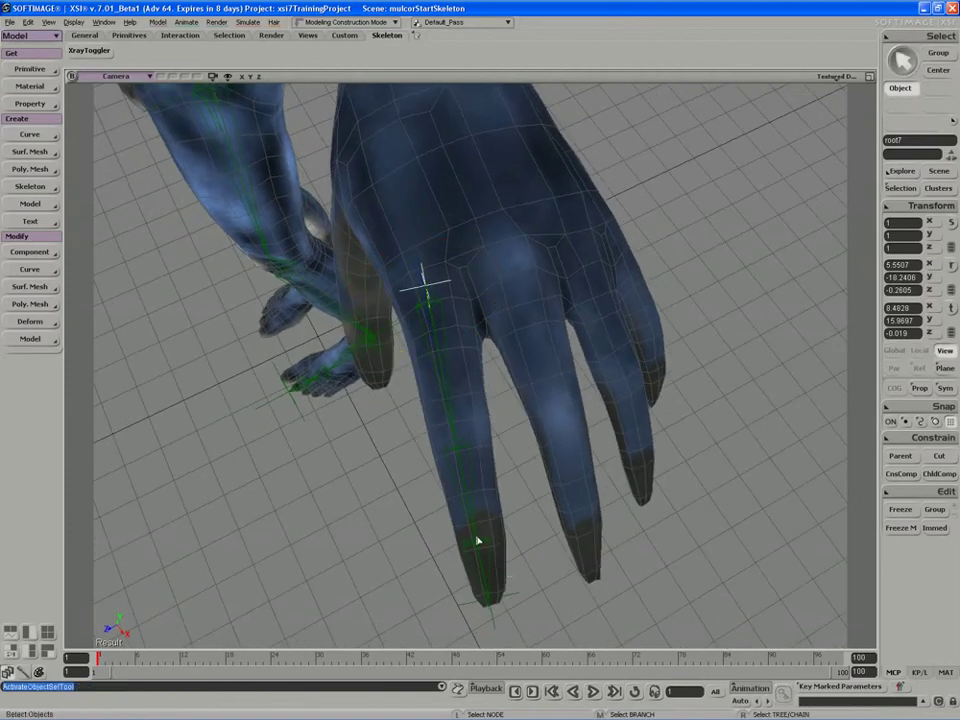
pyautogui.click(456, 452)
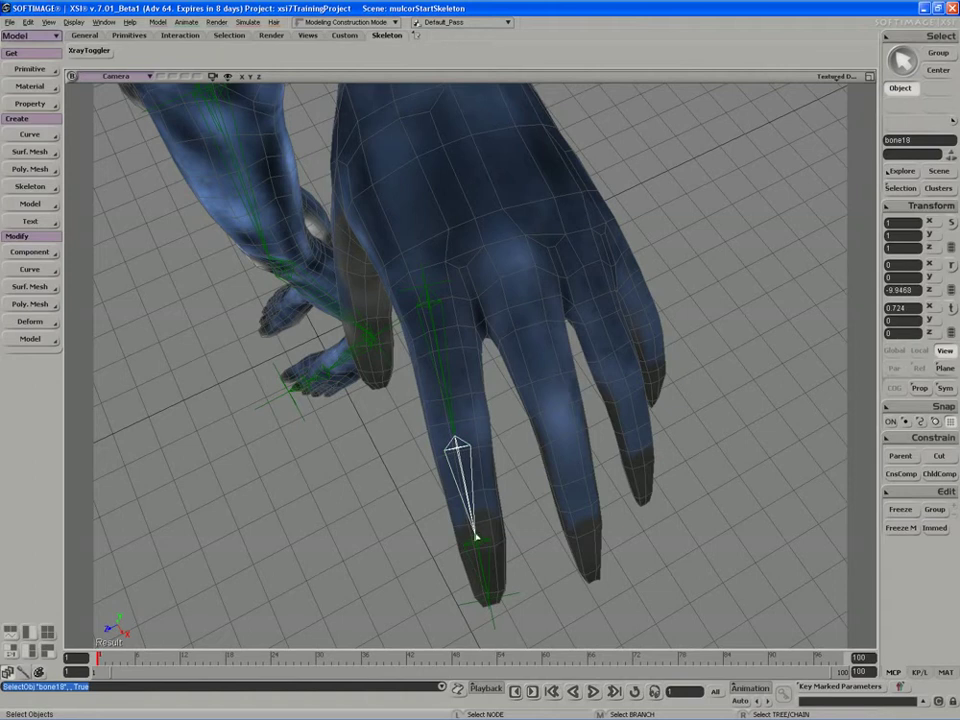
pyautogui.press('s')
pyautogui.moveTo(432, 301); pyautogui.dragTo(417, 292, button='right')
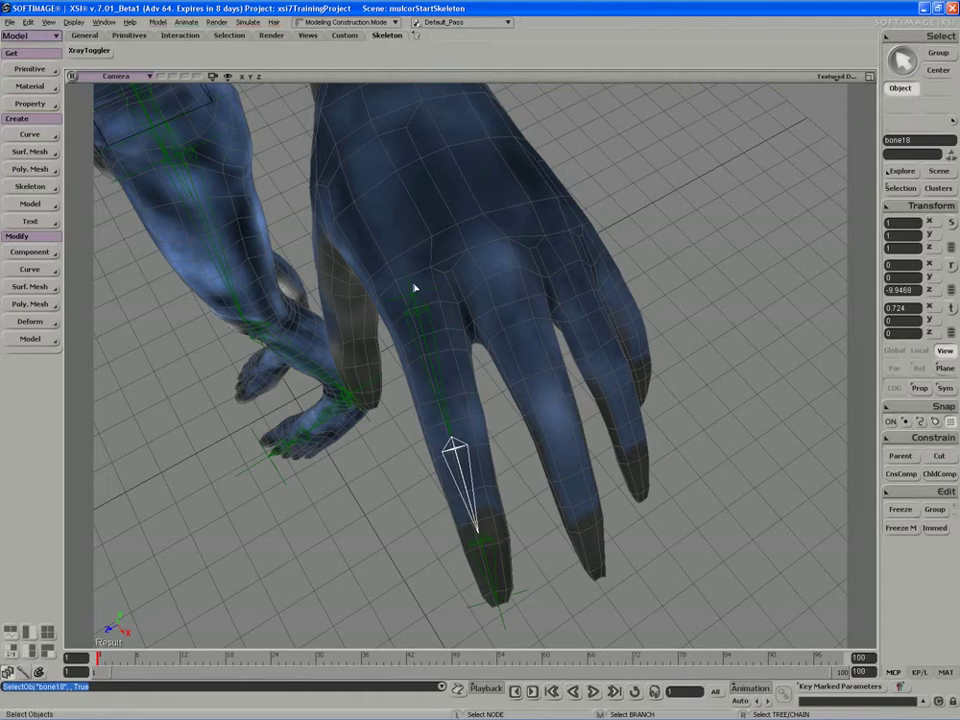
# - Duplicate the whole index-finger chain and move the copy to the middle finger's knuckle, at about 8.617, 16.041, -0.424
pyautogui.rightClick(406, 292)
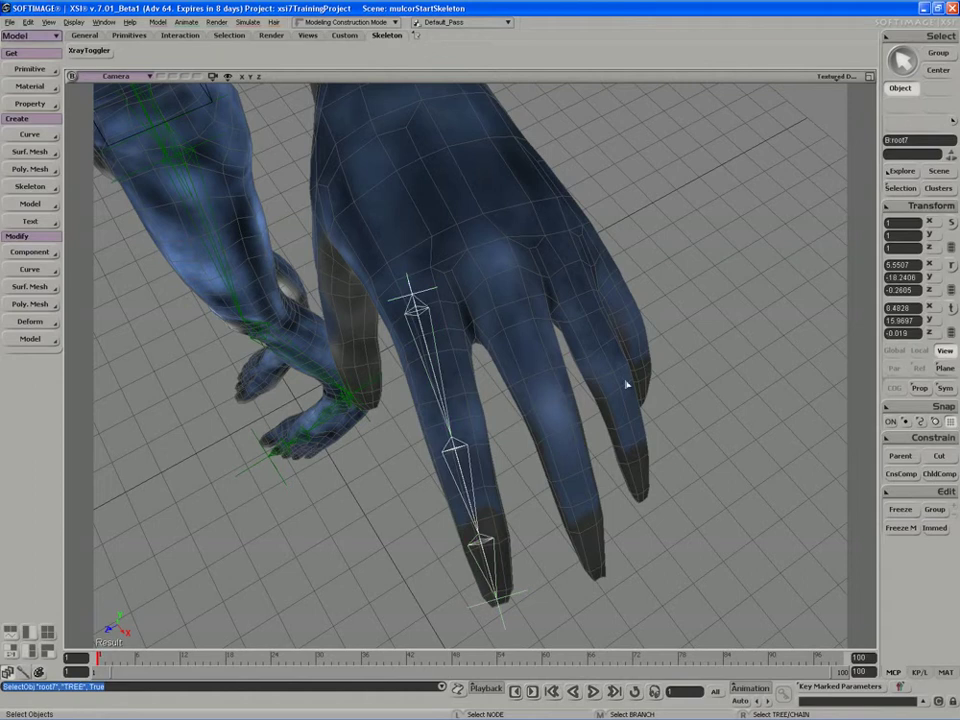
pyautogui.press('shift')
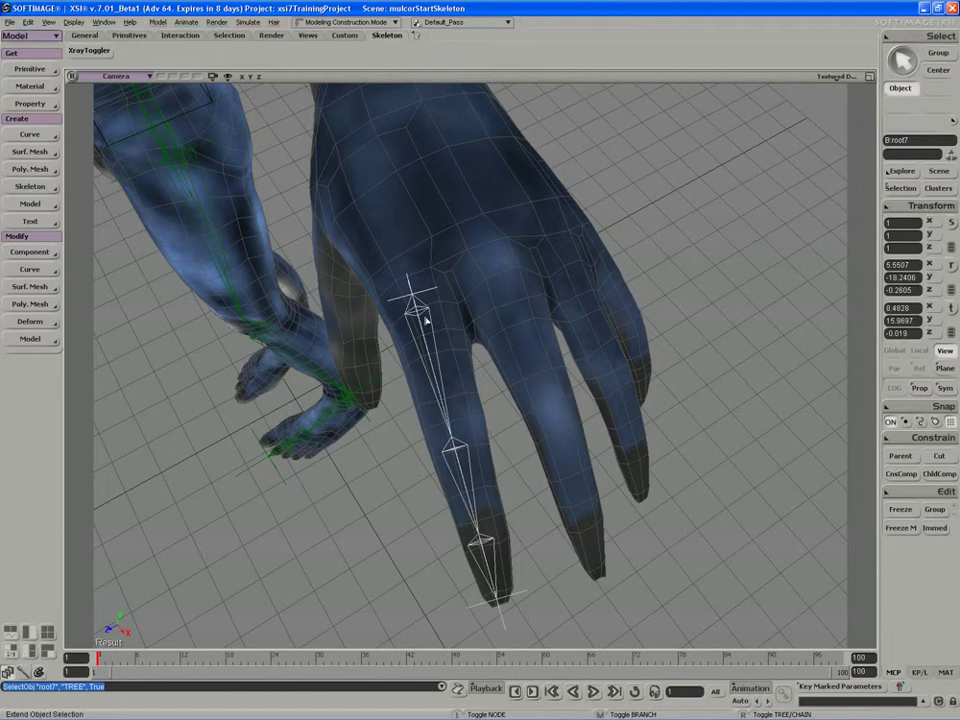
pyautogui.hotkey('ctrl', 'd')
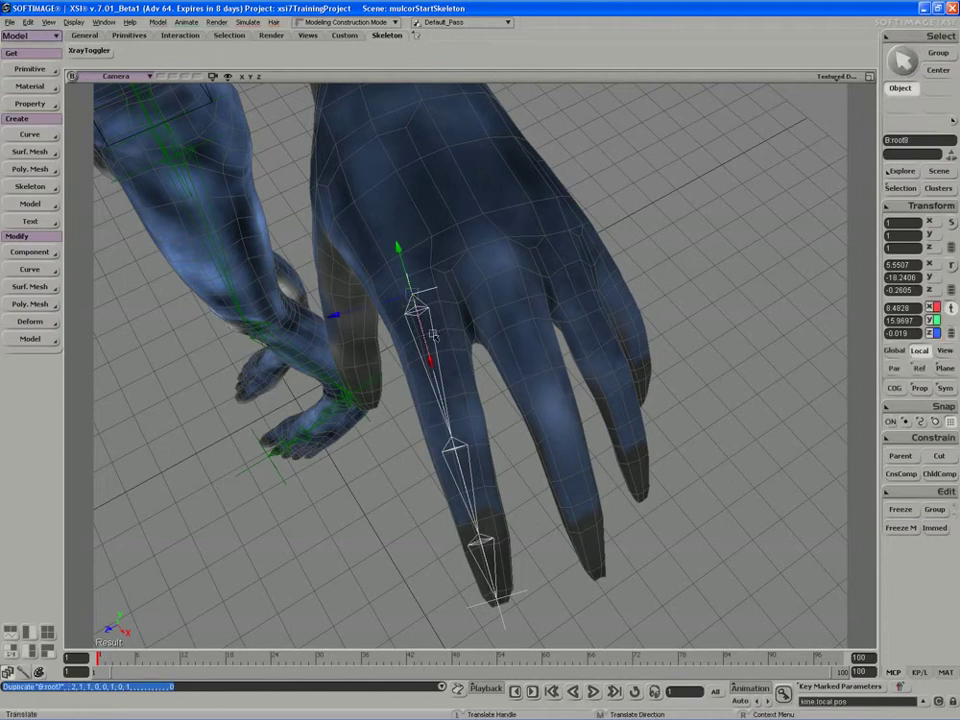
pyautogui.moveTo(381, 329); pyautogui.dragTo(428, 298)
pyautogui.press('s')
pyautogui.moveTo(428, 298); pyautogui.dragTo(435, 346, button='right')
pyautogui.press('v')
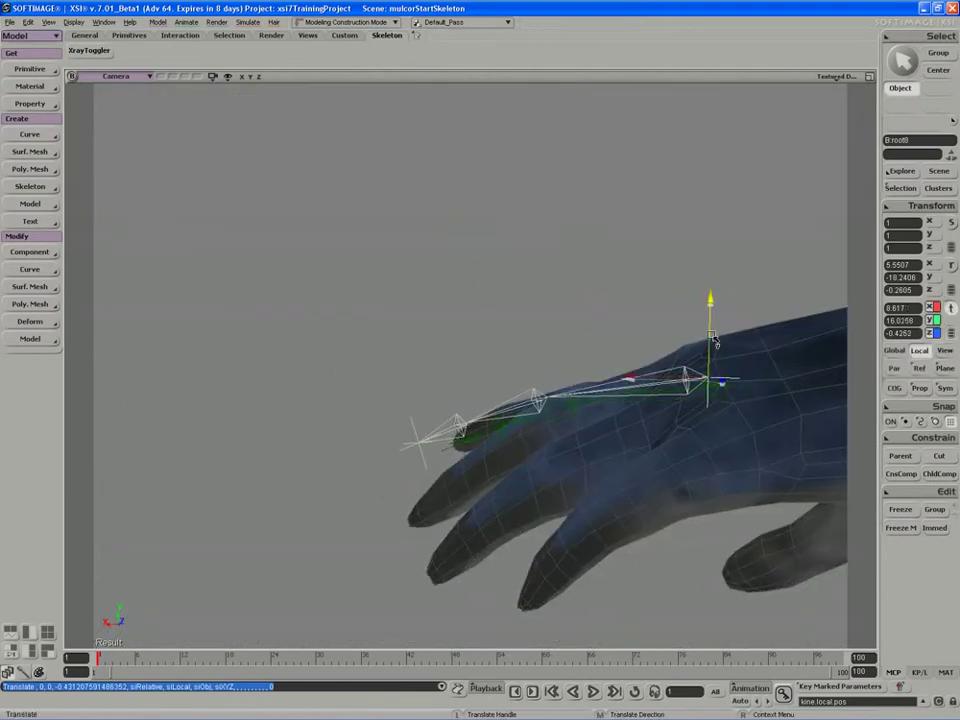
pyautogui.moveTo(712, 333); pyautogui.dragTo(712, 332)
pyautogui.press('s')
pyautogui.moveTo(712, 340); pyautogui.dragTo(768, 364, button='right')
# - Rotate the middle-finger chain root to about -10.93 degrees in Y and -12.70 degrees in Z to follow the finger
pyautogui.press('v')
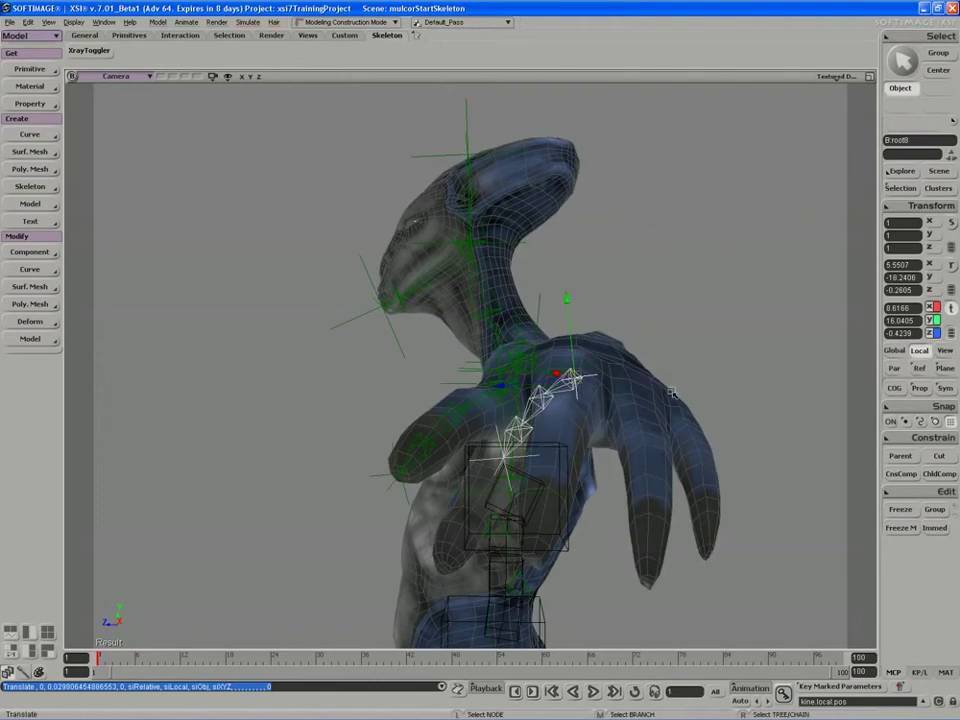
pyautogui.press('s')
pyautogui.moveTo(529, 316); pyautogui.dragTo(531, 370, button='right')
pyautogui.press('c')
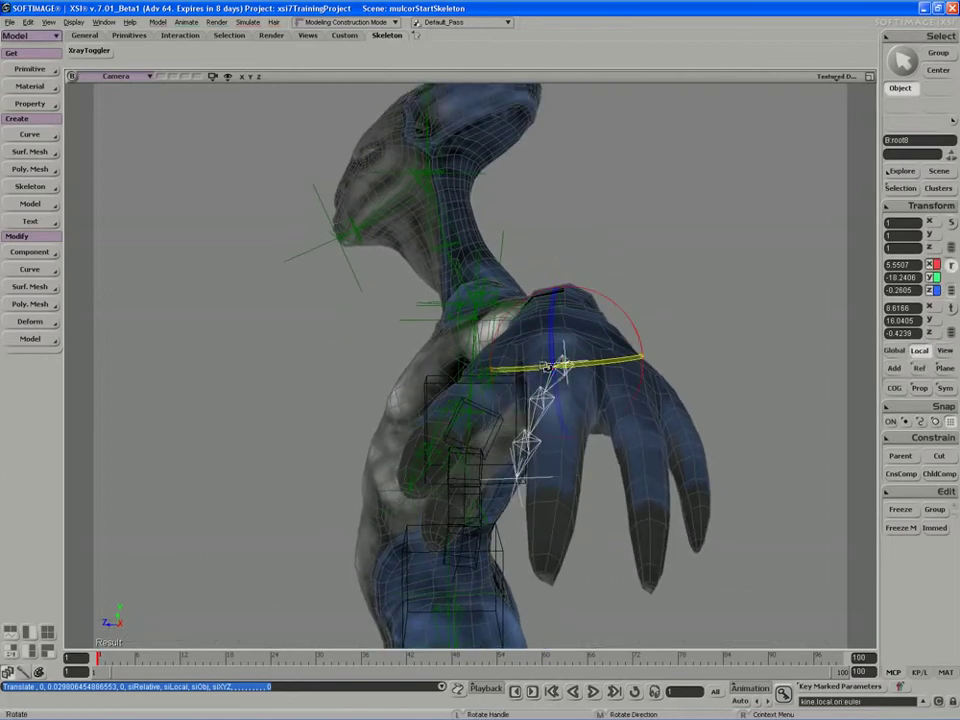
pyautogui.moveTo(531, 370); pyautogui.dragTo(539, 367)
pyautogui.press('s')
pyautogui.moveTo(539, 367); pyautogui.dragTo(480, 371, button='right')
pyautogui.press('c')
pyautogui.moveTo(647, 332); pyautogui.dragTo(646, 347)
pyautogui.press('s')
pyautogui.moveTo(646, 347); pyautogui.dragTo(602, 336, button='right')
# - Rotate the middle-finger chain root in local X, ending with its X rotation set to exactly 0
pyautogui.press('c')
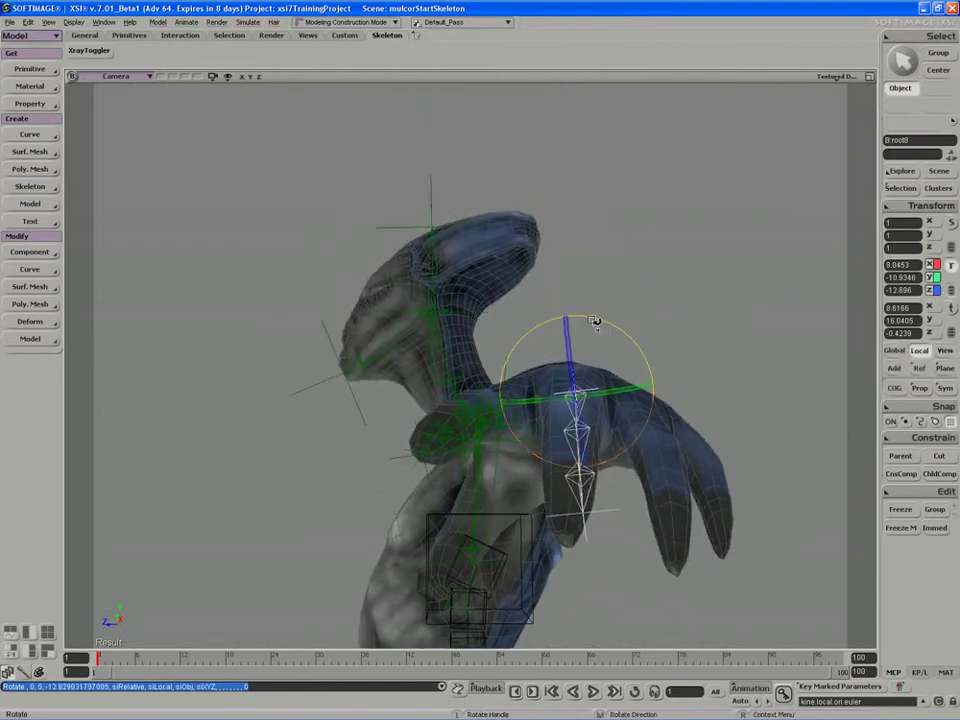
pyautogui.moveTo(594, 320); pyautogui.dragTo(612, 319)
pyautogui.press('s')
pyautogui.moveTo(612, 319); pyautogui.dragTo(628, 360, button='right')
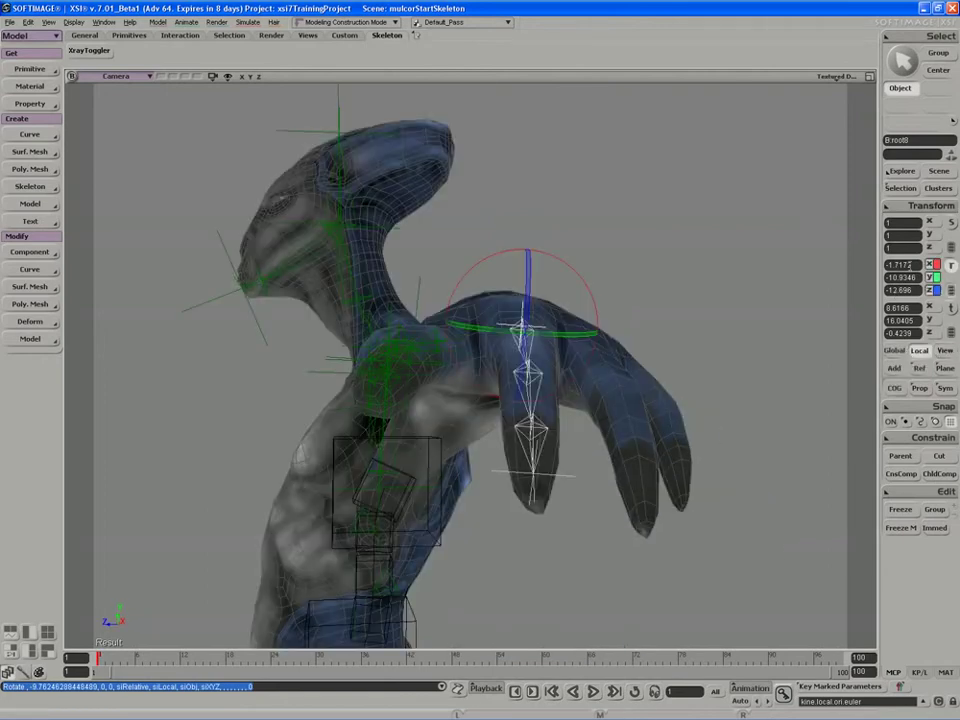
pyautogui.doubleClick(901, 266)
pyautogui.write('0')
pyautogui.press('Return')
# - Fine-tune the middle-finger chain root's roll to about -1.19 degrees in local X
pyautogui.press('s')
pyautogui.moveTo(726, 290); pyautogui.dragTo(722, 264, button='right')
pyautogui.press('c')
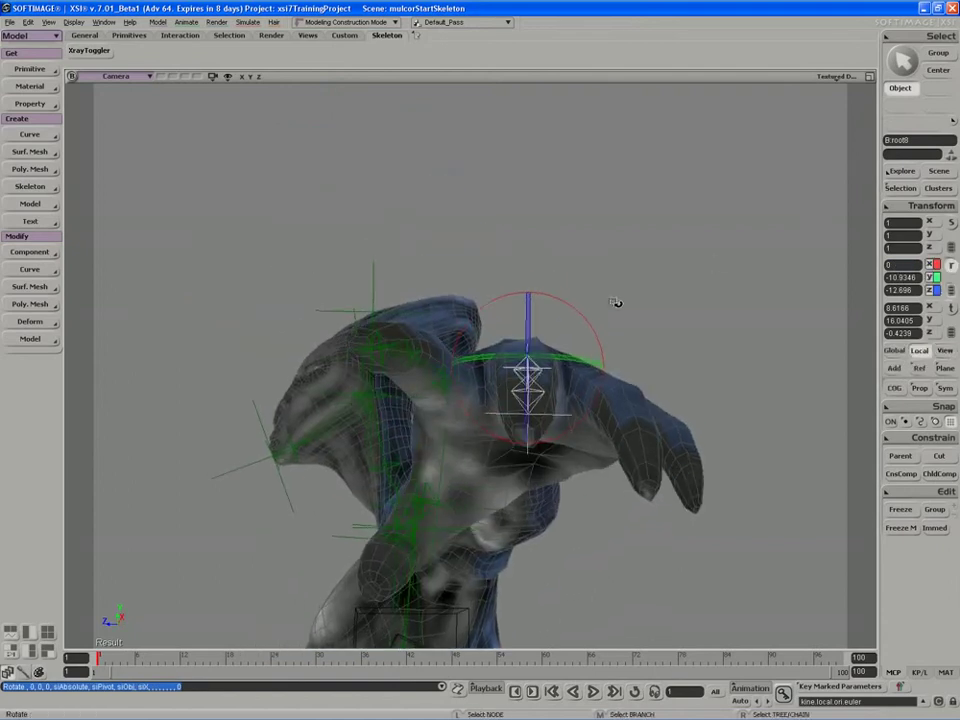
pyautogui.moveTo(586, 317); pyautogui.dragTo(590, 316)
pyautogui.press('s')
pyautogui.moveTo(598, 321); pyautogui.dragTo(540, 418, button='right')
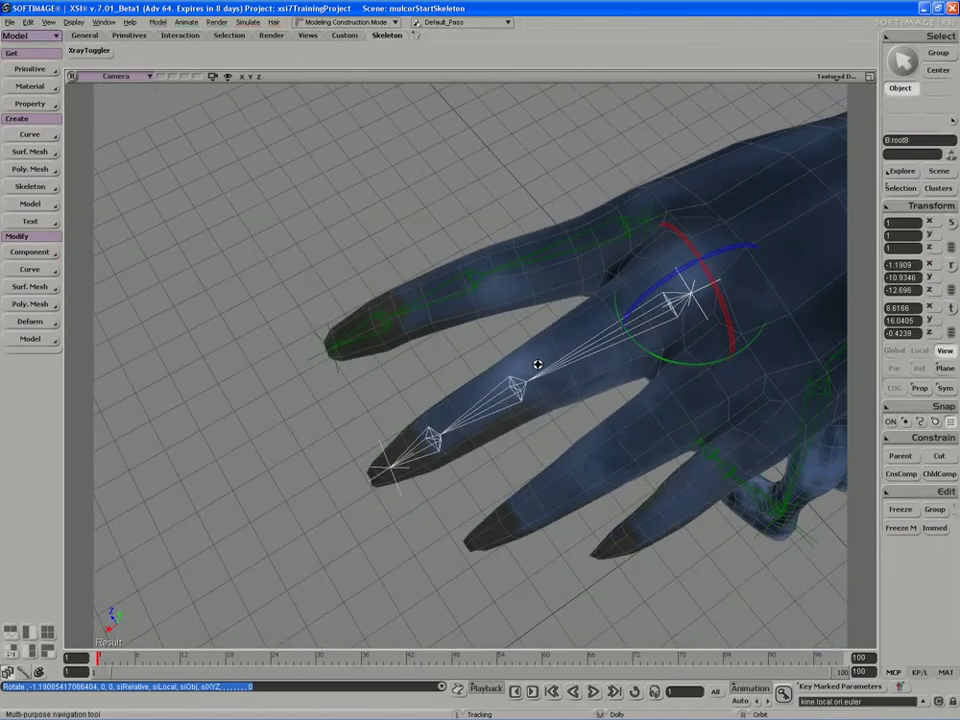
# - Set the length of the middle finger's first bone to 0.762 so it reaches the next knuckle
pyautogui.moveTo(538, 365); pyautogui.dragTo(540, 317, button='right')
pyautogui.press('s')
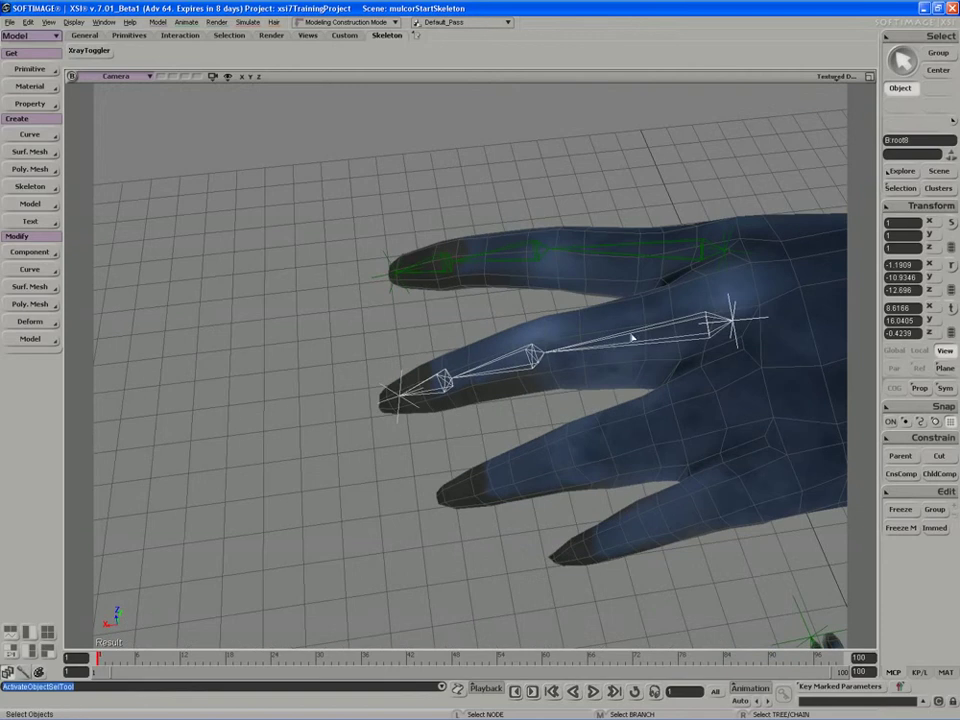
pyautogui.moveTo(617, 345); pyautogui.dragTo(632, 300, button='right')
pyautogui.click(620, 343)
pyautogui.press('s')
pyautogui.moveTo(633, 300); pyautogui.dragTo(647, 300)
pyautogui.press('Return')
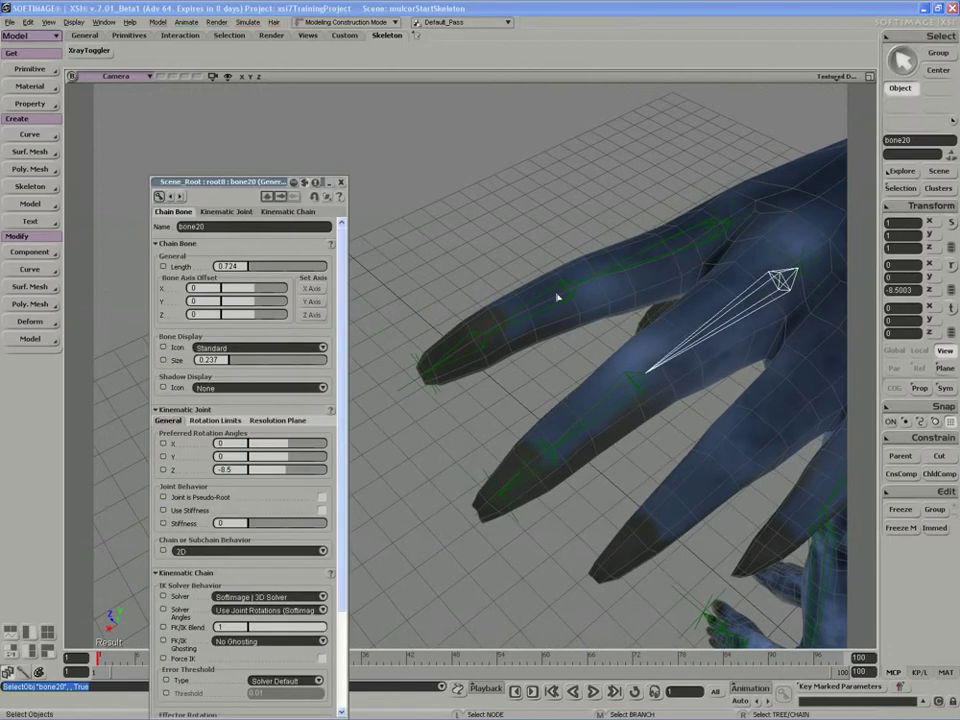
pyautogui.keyDown('shift'); pyautogui.moveTo(250, 268); pyautogui.dragTo(253, 269); pyautogui.keyUp('shift')
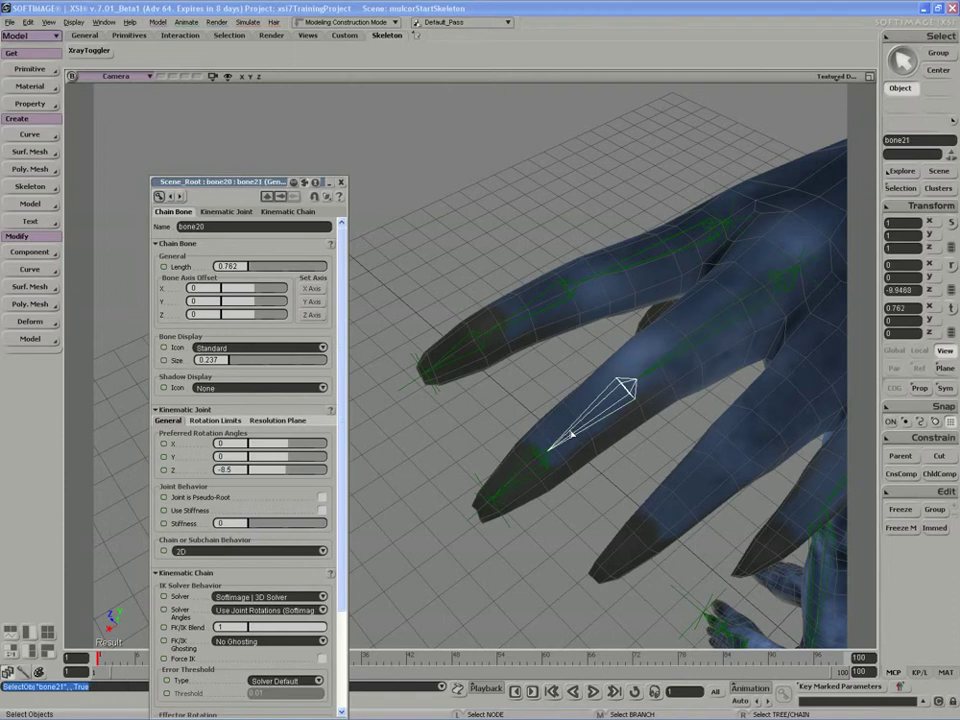
# - Set the length of the middle finger's second bone to 0.509
pyautogui.click(589, 412)
pyautogui.moveTo(246, 267); pyautogui.dragTo(255, 269)
pyautogui.press('s')
pyautogui.moveTo(497, 496); pyautogui.dragTo(524, 457, button='right')
pyautogui.press('s')
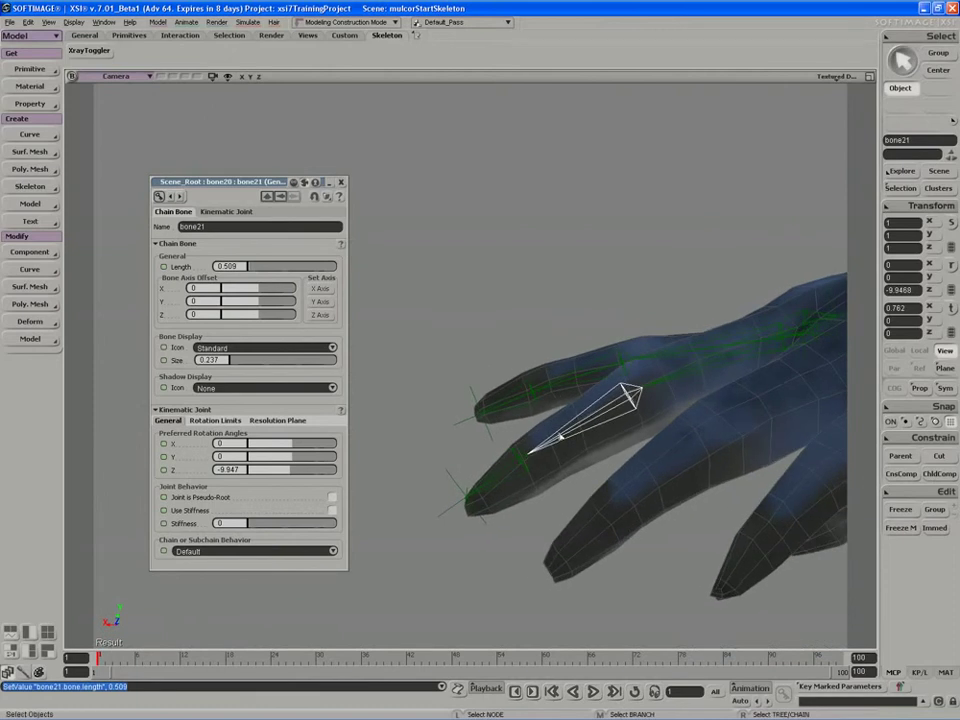
# - Rotate the middle finger's second bone in local Z to about -12.69 degrees to center it in the finger
pyautogui.press('c')
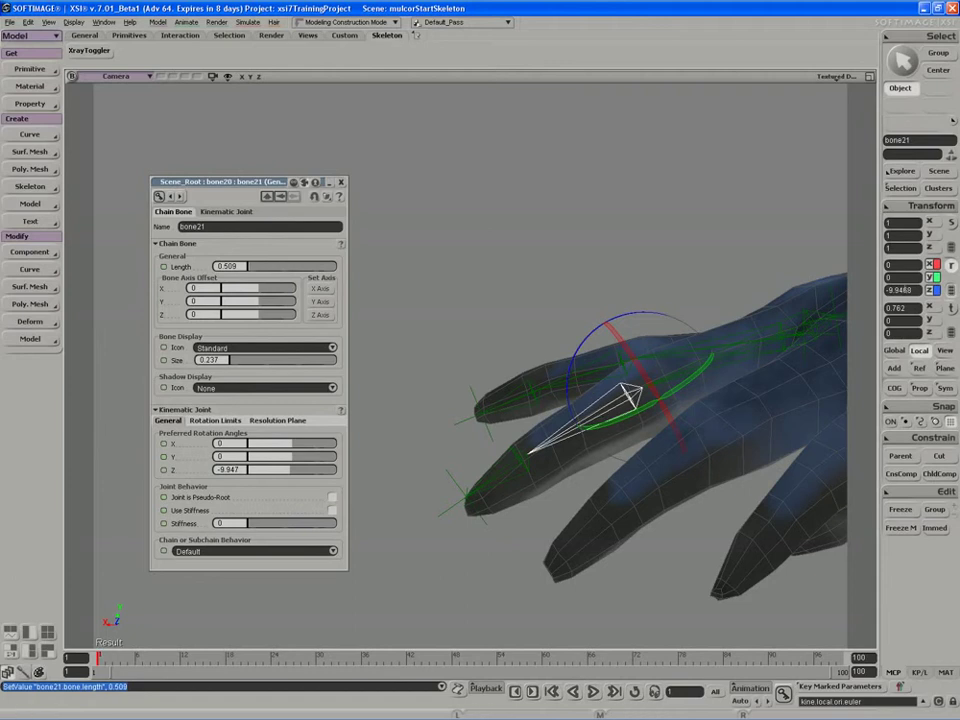
pyautogui.moveTo(589, 344); pyautogui.dragTo(589, 349)
pyautogui.press('s')
pyautogui.moveTo(588, 349); pyautogui.dragTo(614, 346, button='right')
# - Rotate the middle fingertip bone in local Z to about -7.17 degrees and close the bone properties
pyautogui.press('space')
pyautogui.click(650, 352)
pyautogui.moveTo(649, 352); pyautogui.dragTo(583, 381, button='middle')
pyautogui.click(456, 445)
pyautogui.press('c')
pyautogui.moveTo(474, 370); pyautogui.dragTo(474, 373)
pyautogui.press('s')
pyautogui.moveTo(474, 373); pyautogui.dragTo(512, 387, button='right')
pyautogui.press('space')
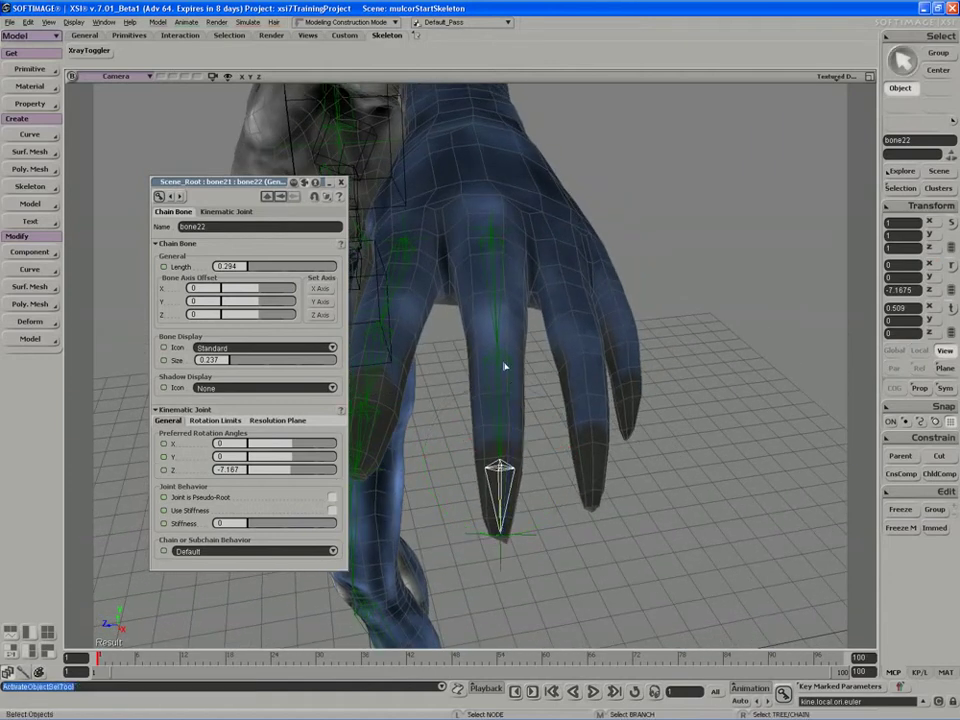
pyautogui.click(341, 182)
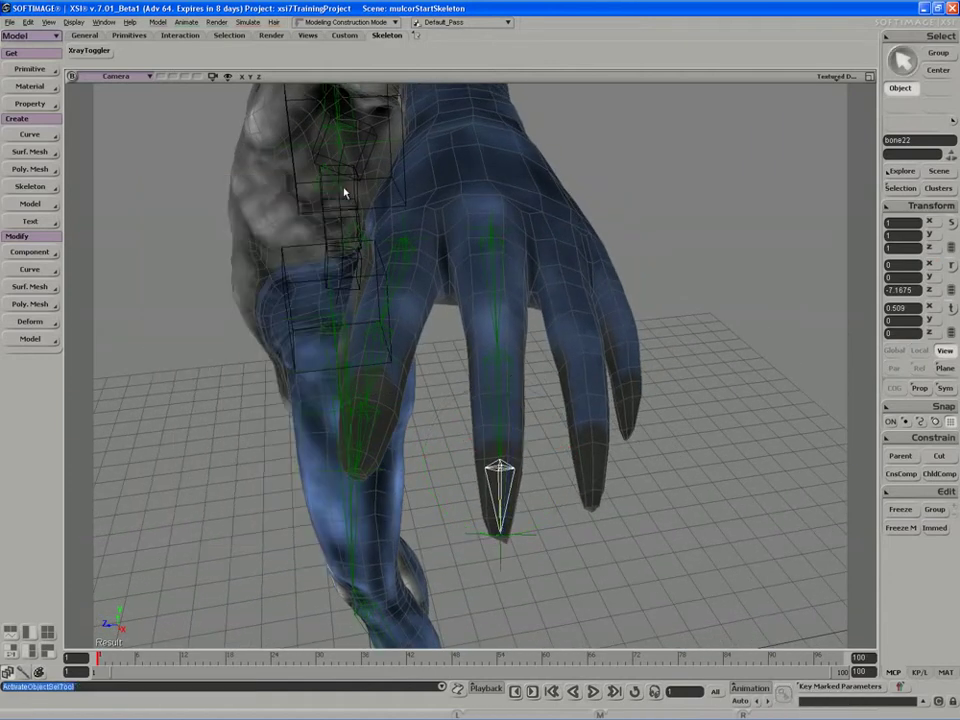
# - Select the whole middle-finger chain and duplicate it for the ring finger
pyautogui.press('s')
pyautogui.moveTo(480, 317); pyautogui.dragTo(474, 292, button='right')
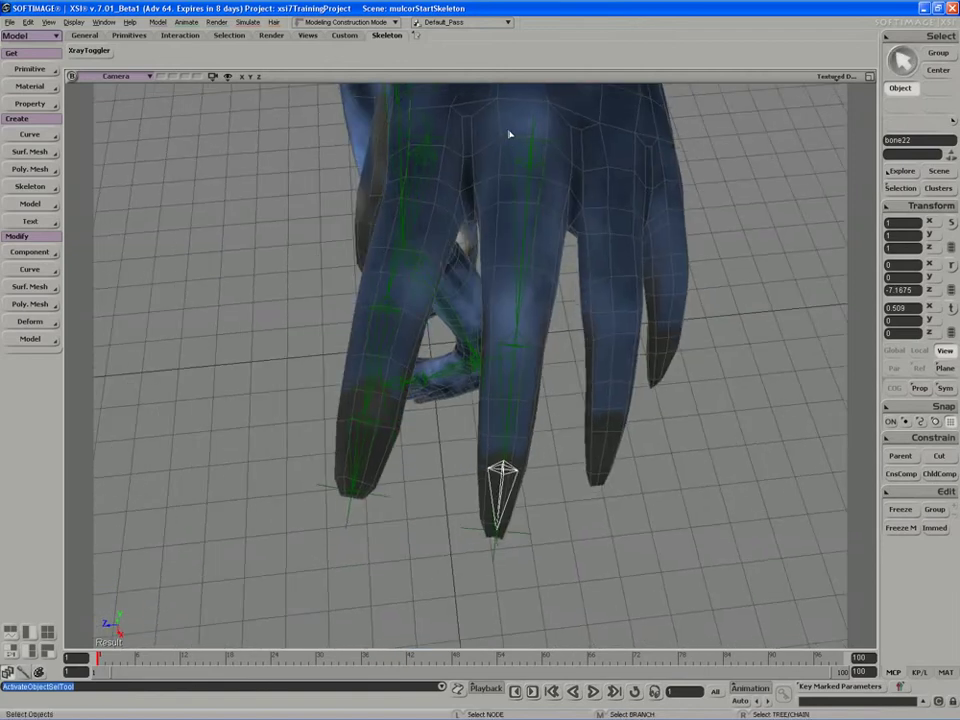
pyautogui.rightClick(511, 153)
pyautogui.press('s')
pyautogui.moveTo(552, 232); pyautogui.dragTo(517, 259)
pyautogui.moveTo(517, 259); pyautogui.dragTo(493, 267, button='middle')
pyautogui.moveTo(493, 266); pyautogui.dragTo(499, 274, button='right')
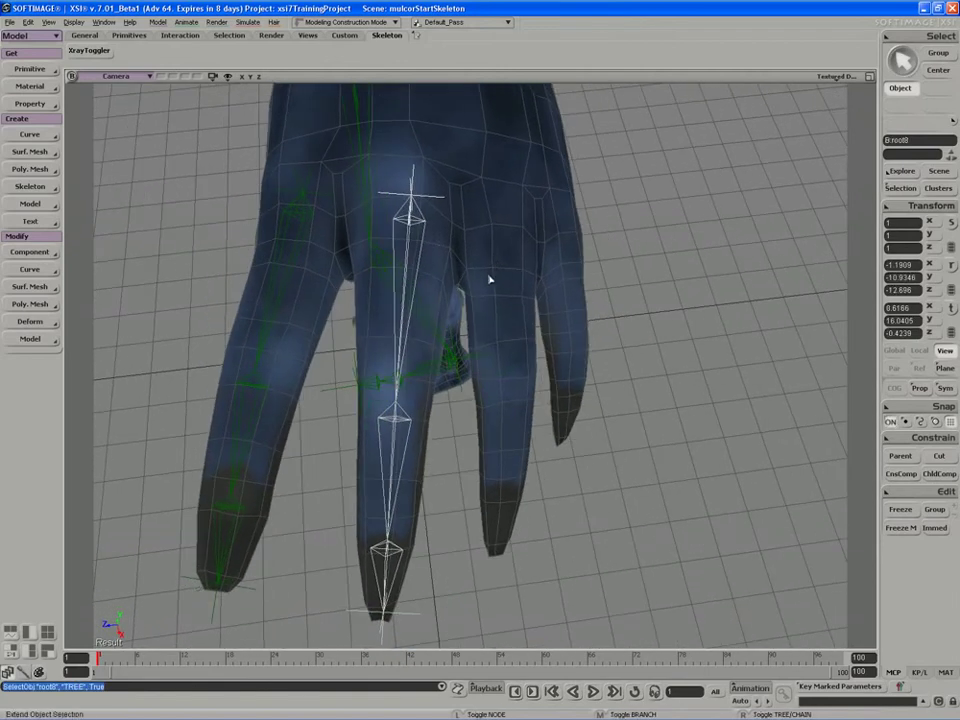
pyautogui.hotkey('ctrl', 'd')
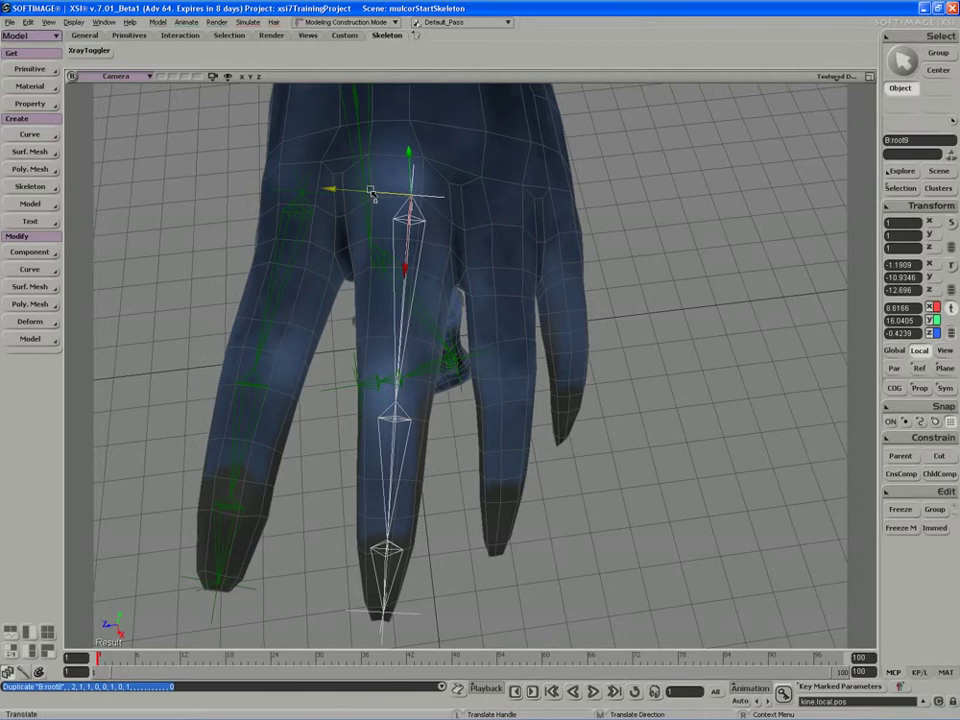
# - Move the copied chain in local Z and Y to the ring finger's knuckle, at about 8.669, 15.987, -0.751
pyautogui.moveTo(371, 190); pyautogui.dragTo(457, 199)
pyautogui.press('s')
pyautogui.moveTo(489, 223); pyautogui.dragTo(525, 236, button='right')
pyautogui.moveTo(516, 261); pyautogui.dragTo(518, 268)
pyautogui.press('s')
pyautogui.moveTo(521, 278)
pyautogui.mouseDown(button='right')
pyautogui.moveTo(530, 290)
pyautogui.moveTo(521, 302)
pyautogui.mouseUp(button='right')
# - Rotate the ring-finger chain root to about -17.00 degrees in X, -3.16 in Y and -21.40 in Z to follow the finger
pyautogui.press('r')
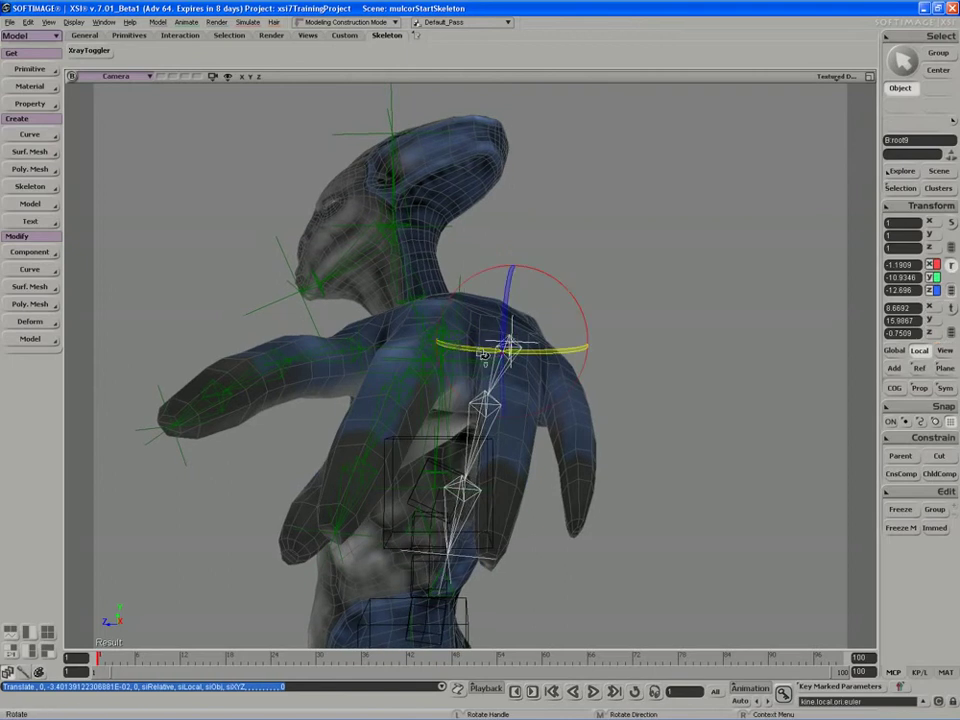
pyautogui.moveTo(505, 346); pyautogui.dragTo(489, 354)
pyautogui.press('s')
pyautogui.moveTo(494, 325); pyautogui.dragTo(504, 362, button='right')
pyautogui.moveTo(548, 299); pyautogui.dragTo(562, 316)
pyautogui.moveTo(531, 371); pyautogui.dragTo(543, 376)
pyautogui.press('s')
pyautogui.moveTo(523, 422); pyautogui.dragTo(457, 411, button='right')
pyautogui.moveTo(614, 317); pyautogui.dragTo(612, 331)
pyautogui.press('s')
pyautogui.moveTo(612, 331); pyautogui.dragTo(640, 330, button='right')
# - Adjust the ring-finger root to about 8.653, 15.947, -0.738 and refine its rotation to about -17.09, -2.62, -19.61 degrees
pyautogui.press('v')
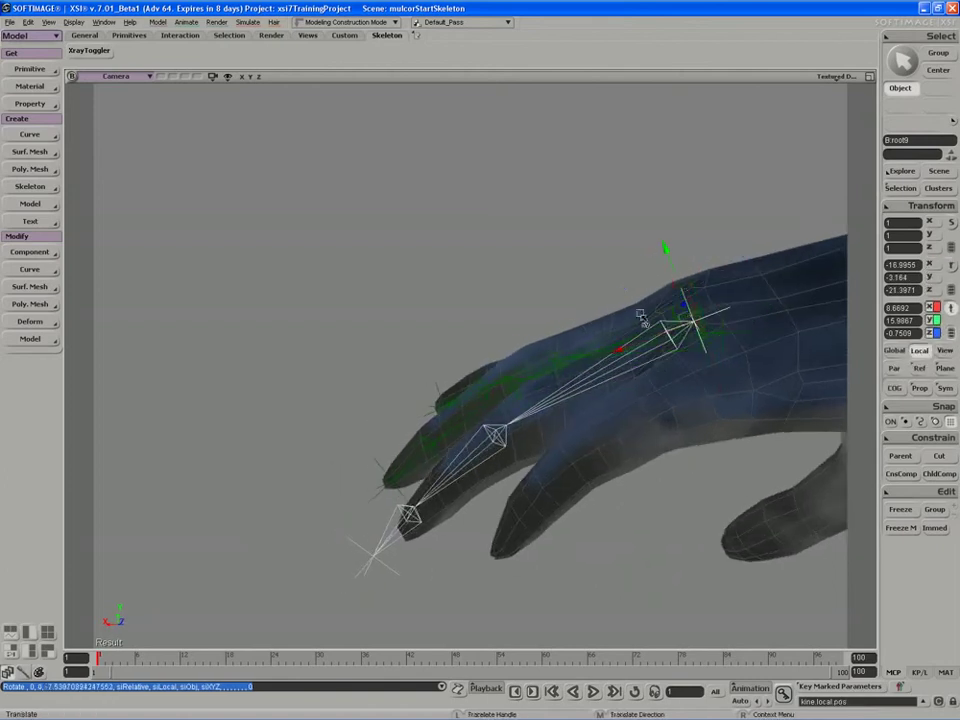
pyautogui.moveTo(688, 300); pyautogui.dragTo(636, 317)
pyautogui.press('s')
pyautogui.press('c')
pyautogui.press('s')
pyautogui.moveTo(636, 317); pyautogui.dragTo(591, 399, button='right')
# - Set the length of the ring finger's first bone to 0.666 to match the knuckle
pyautogui.press('space')
pyautogui.click(572, 422)
pyautogui.scroll(-5, 613, 396)
pyautogui.press('s')
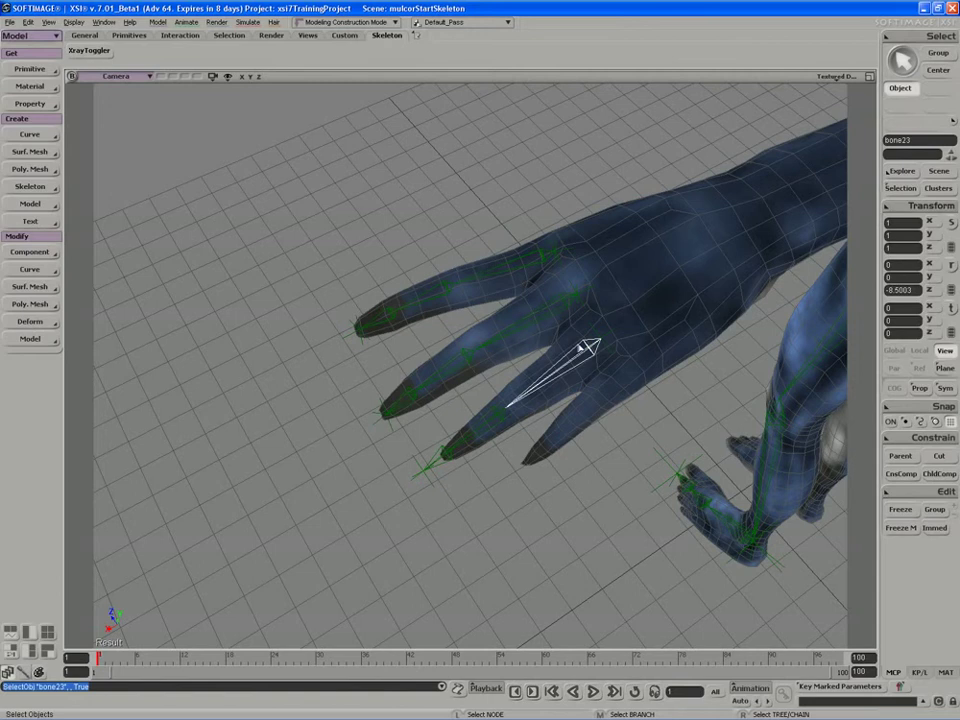
pyautogui.press('Return')
pyautogui.press('s')
pyautogui.moveTo(583, 348); pyautogui.dragTo(609, 351, button='middle')
pyautogui.moveTo(590, 408); pyautogui.dragTo(576, 396)
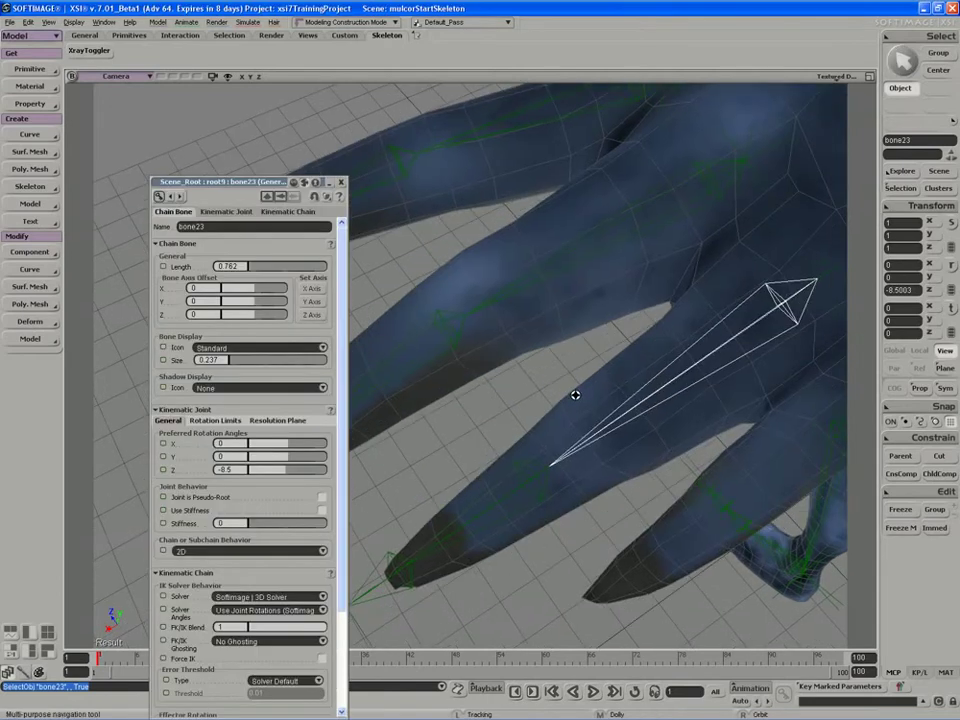
pyautogui.scroll(-3, 576, 397)
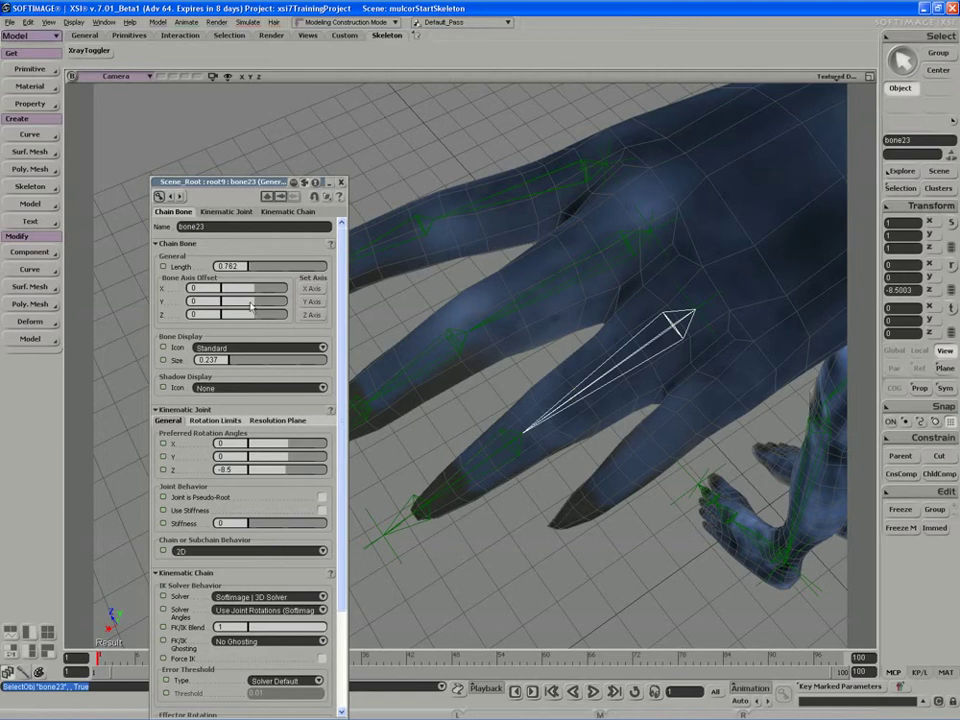
pyautogui.moveTo(252, 267); pyautogui.dragTo(250, 266)
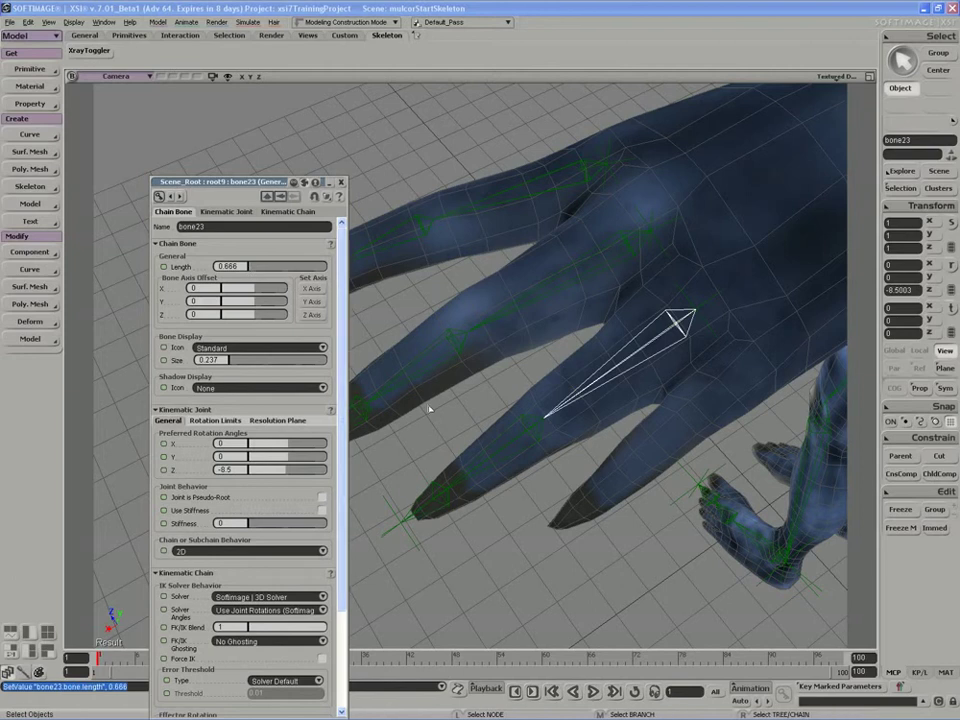
# - Set the length of the ring finger's second bone to 0.441 and close the bone properties
pyautogui.click(505, 441)
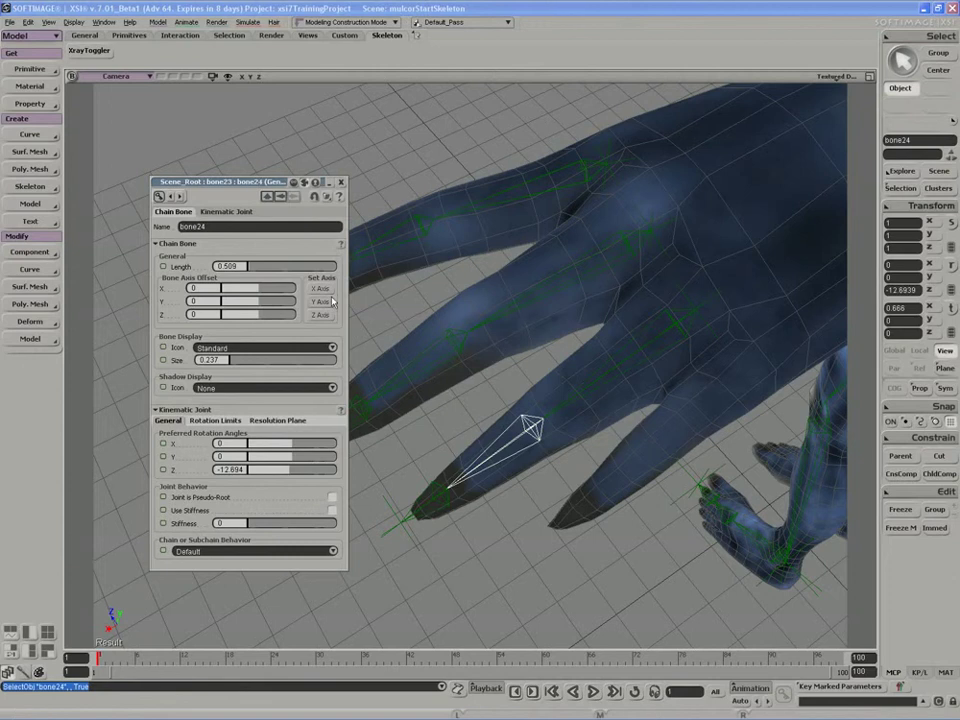
pyautogui.keyDown('shift'); pyautogui.moveTo(288, 270); pyautogui.dragTo(288, 270); pyautogui.keyUp('shift')
pyautogui.press('s')
pyautogui.moveTo(523, 407); pyautogui.dragTo(407, 330, button='right')
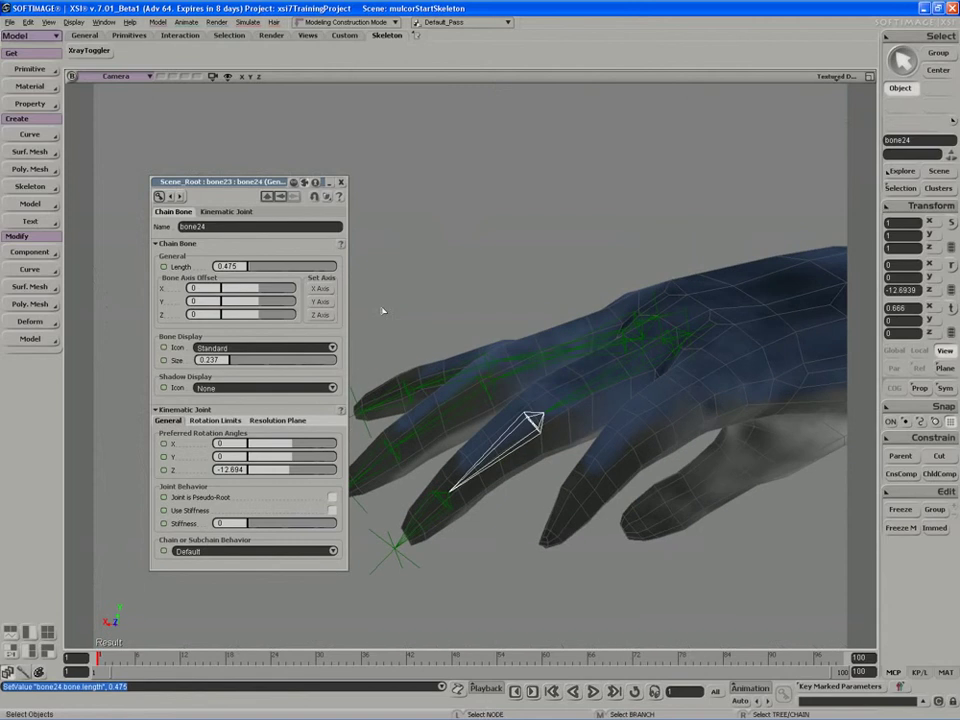
pyautogui.moveTo(232, 268); pyautogui.dragTo(261, 270)
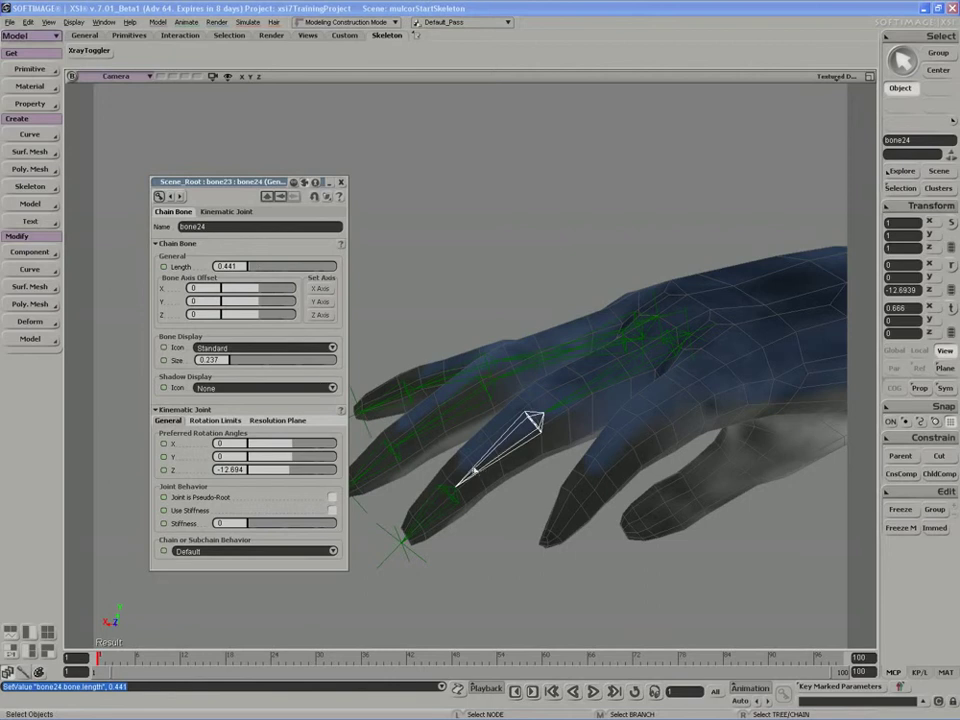
pyautogui.moveTo(438, 500); pyautogui.dragTo(480, 535, button='middle')
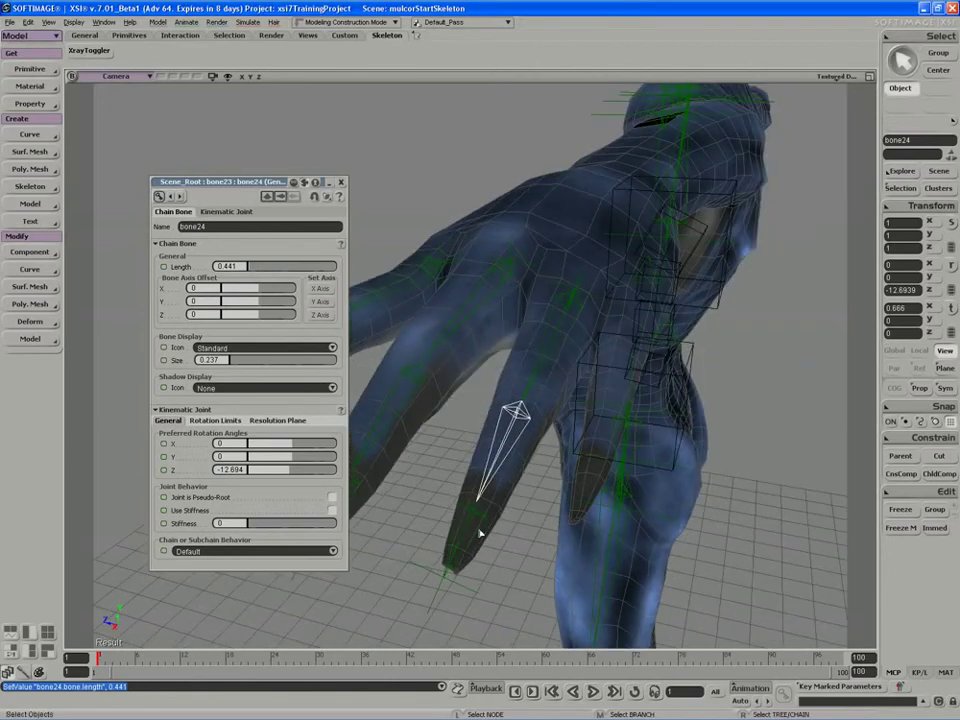
pyautogui.click(339, 185)
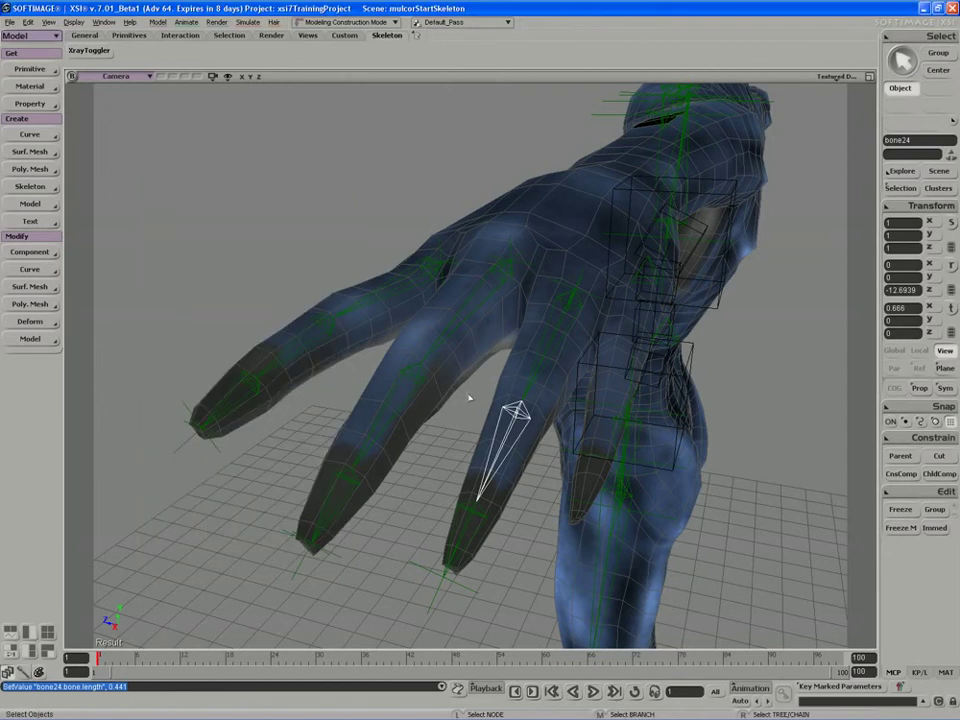
# - Select the whole ring-finger chain and duplicate it for the little finger
pyautogui.rightClick(546, 340)
pyautogui.press('s')
pyautogui.moveTo(546, 340); pyautogui.dragTo(536, 399, button='middle')
pyautogui.moveTo(536, 399); pyautogui.dragTo(519, 422, button='right')
pyautogui.moveTo(519, 422); pyautogui.dragTo(506, 427)
pyautogui.hotkey('ctrl', 'd')
# - Move the copied chain to the little finger's knuckle, at about 8.595, 15.884, -0.994
pyautogui.press('v')
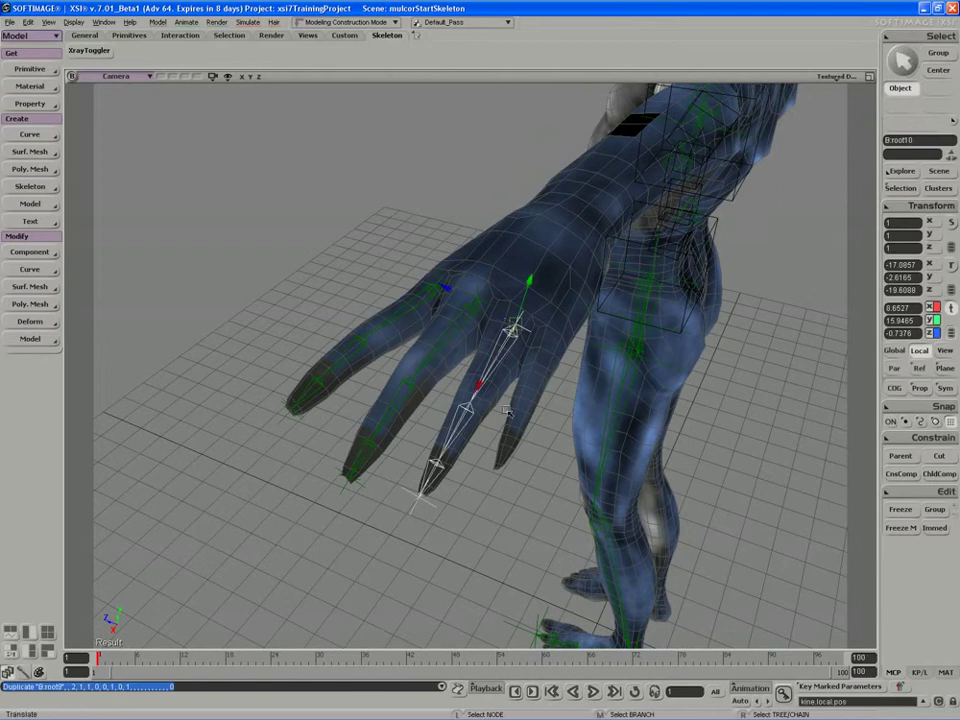
pyautogui.moveTo(461, 349); pyautogui.dragTo(489, 364)
pyautogui.press('s')
pyautogui.moveTo(489, 364); pyautogui.dragTo(478, 411, button='middle')
pyautogui.moveTo(478, 411); pyautogui.dragTo(431, 388, button='right')
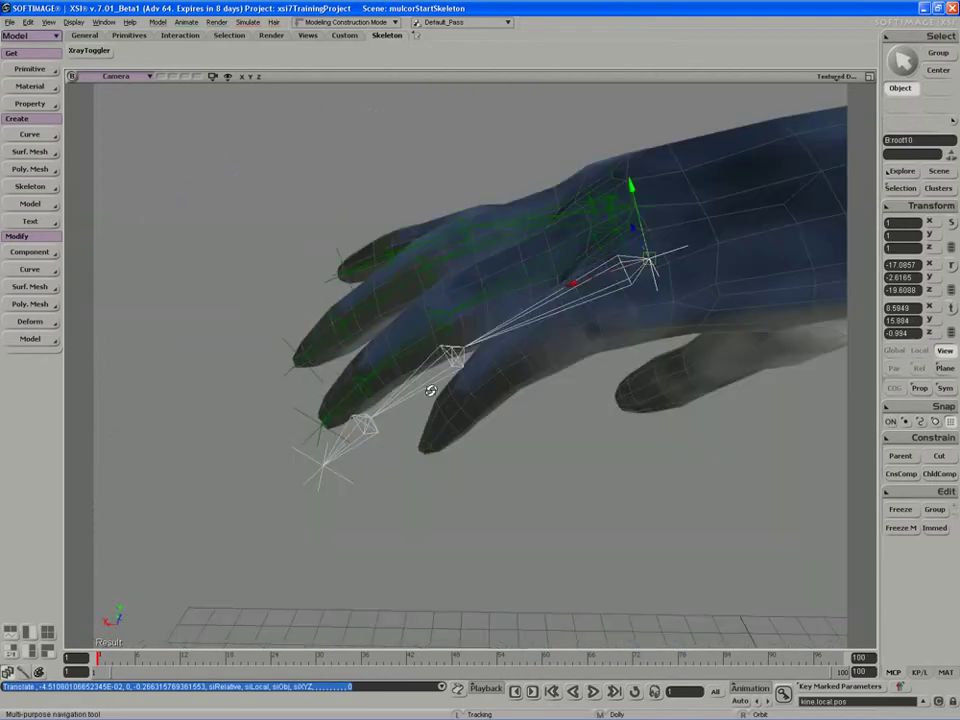
# - Rotate the little-finger chain root to about -14.84 degrees in X, -0.94 in Y and -28.53 in Z to follow the finger
pyautogui.press('c')
pyautogui.moveTo(662, 255); pyautogui.dragTo(659, 248)
pyautogui.press('s')
pyautogui.moveTo(613, 272); pyautogui.dragTo(677, 245, button='right')
pyautogui.moveTo(551, 222); pyautogui.dragTo(553, 224)
pyautogui.moveTo(524, 303); pyautogui.dragTo(527, 294)
pyautogui.press('s')
pyautogui.moveTo(527, 295); pyautogui.dragTo(477, 322, button='right')
pyautogui.moveTo(580, 252); pyautogui.dragTo(582, 262)
pyautogui.press('s')
pyautogui.moveTo(582, 262); pyautogui.dragTo(558, 261, button='right')
# - Shift the little-finger chain root slightly along its local Y axis to seat it inside the hand
pyautogui.press('v')
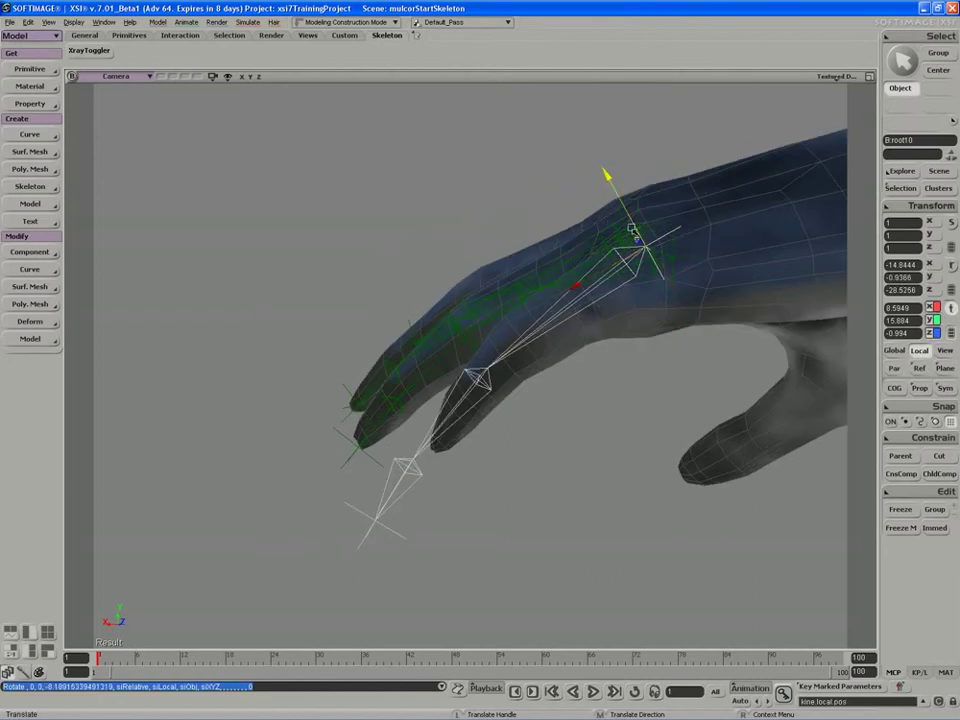
pyautogui.moveTo(612, 226); pyautogui.dragTo(580, 252)
pyautogui.press('c')
# - Shorten the little finger's three bones to lengths of about 0.493, 0.305 and 0.226, from knuckle to fingertip
pyautogui.press('space')
pyautogui.click(538, 336)
pyautogui.press('s')
pyautogui.moveTo(506, 281); pyautogui.dragTo(523, 321, button='right')
pyautogui.press('Return')
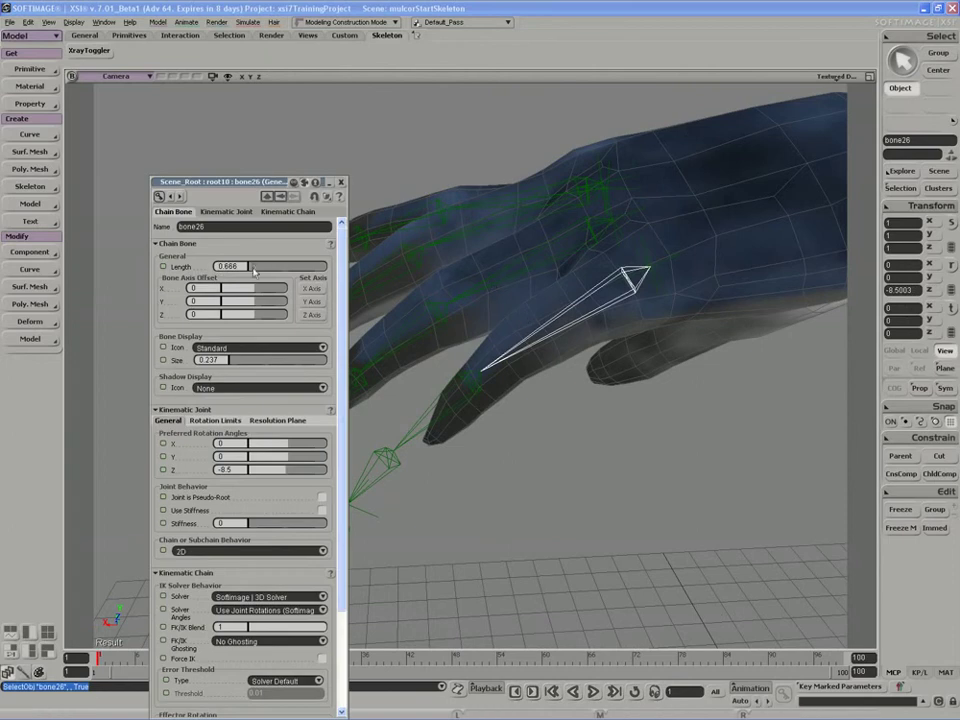
pyautogui.moveTo(255, 268); pyautogui.dragTo(247, 268)
pyautogui.click(462, 389)
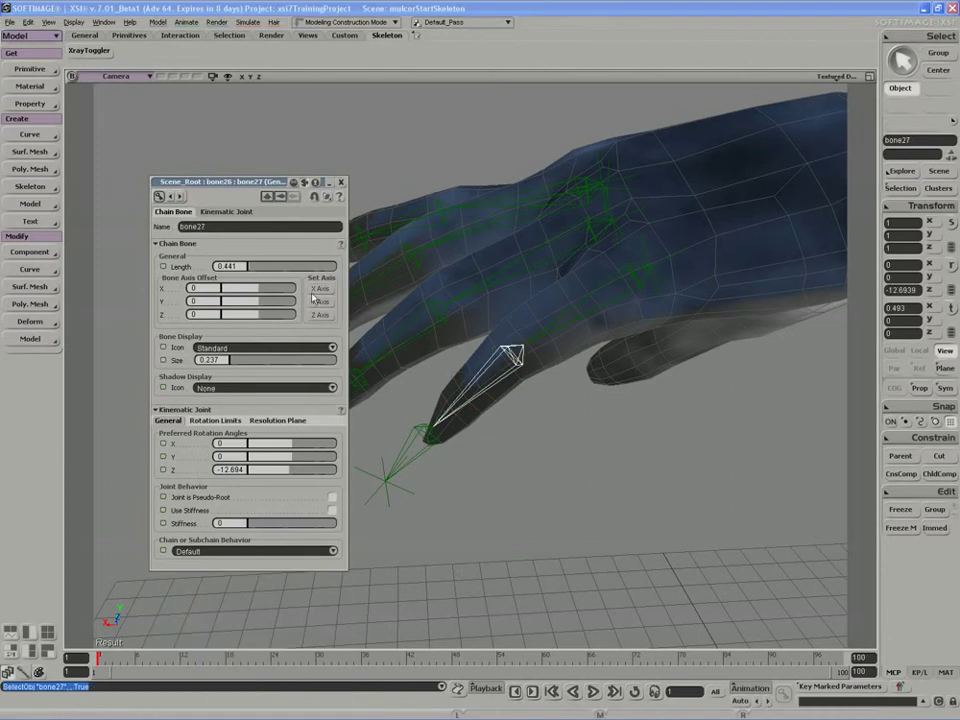
pyautogui.moveTo(266, 268); pyautogui.dragTo(263, 268)
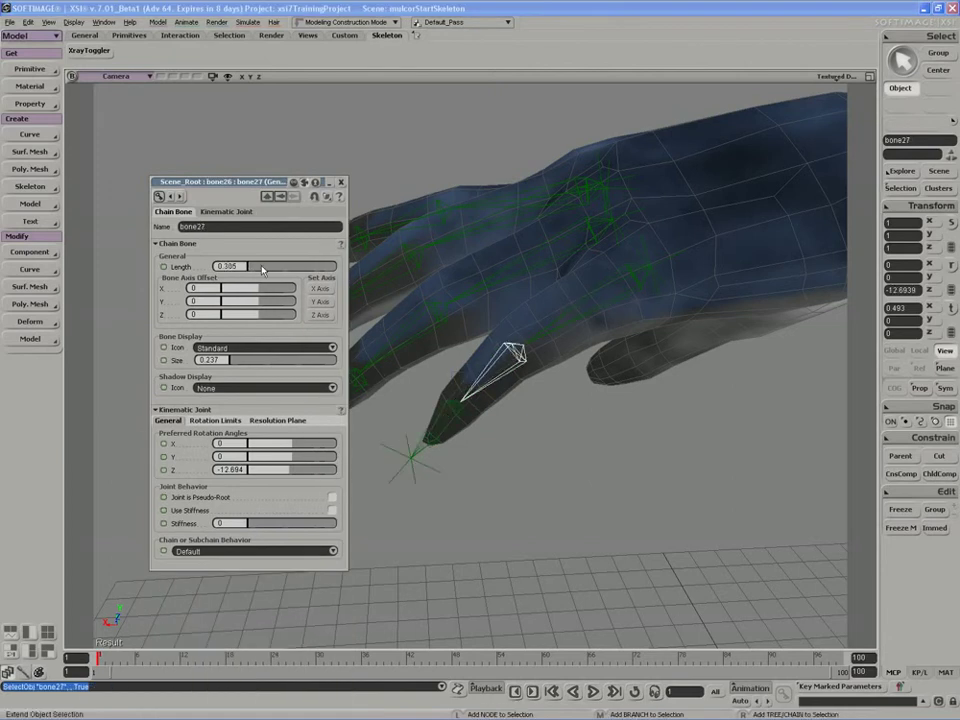
pyautogui.click(450, 414)
pyautogui.moveTo(288, 268); pyautogui.dragTo(285, 268)
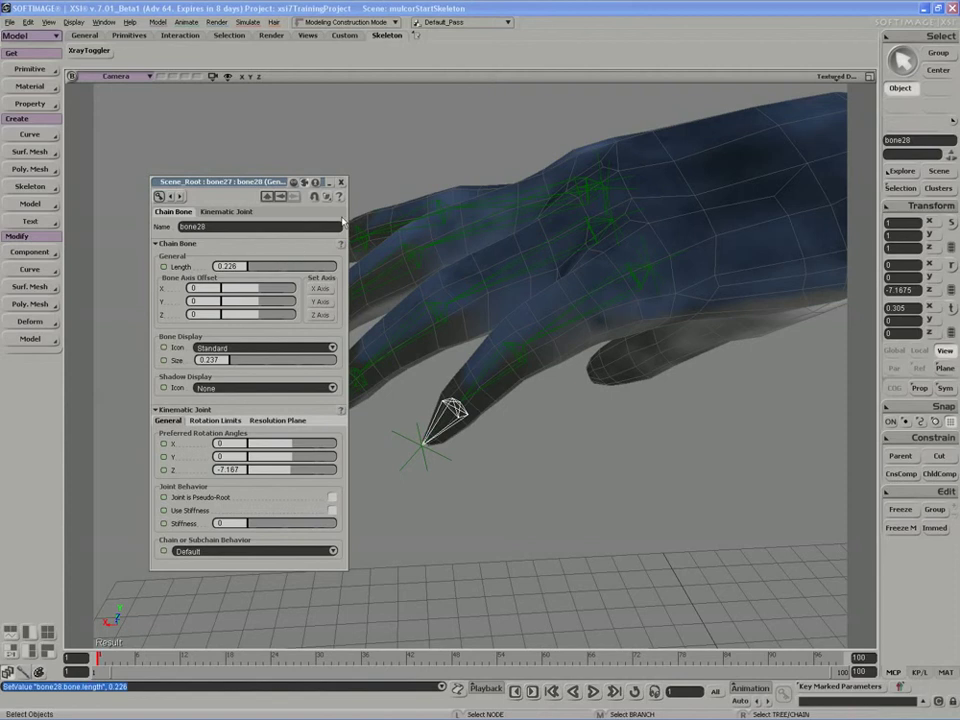
pyautogui.click(341, 183)
# - Set the length of the little finger's first bone to about 0.455
pyautogui.press('s')
pyautogui.moveTo(363, 307); pyautogui.dragTo(396, 358, button='right')
pyautogui.click(507, 284)
pyautogui.press('Return')
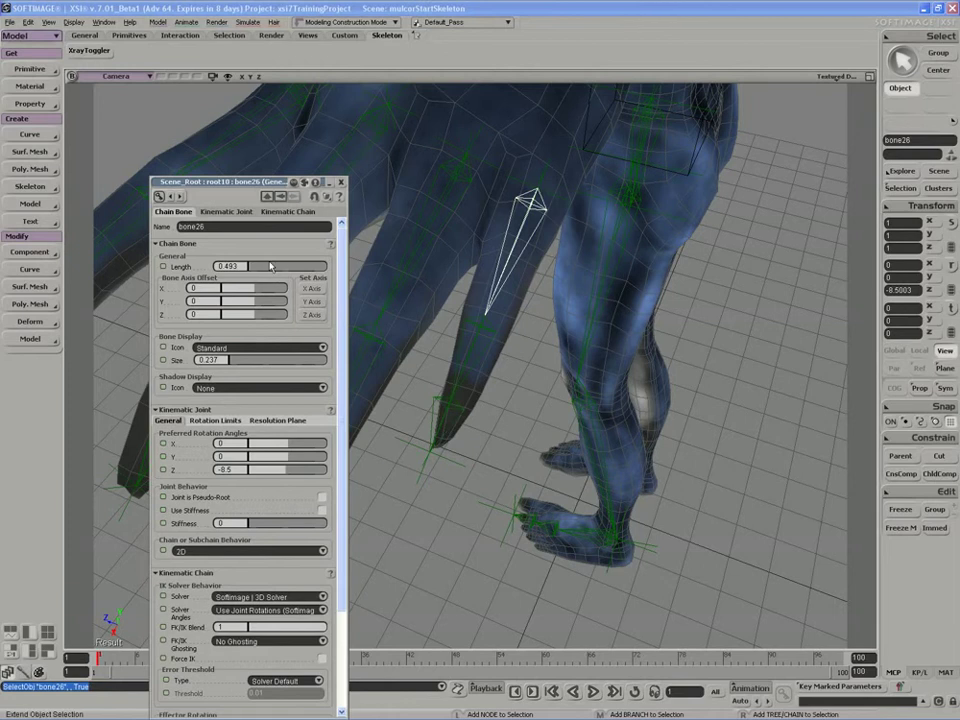
pyautogui.moveTo(270, 266); pyautogui.dragTo(266, 266)
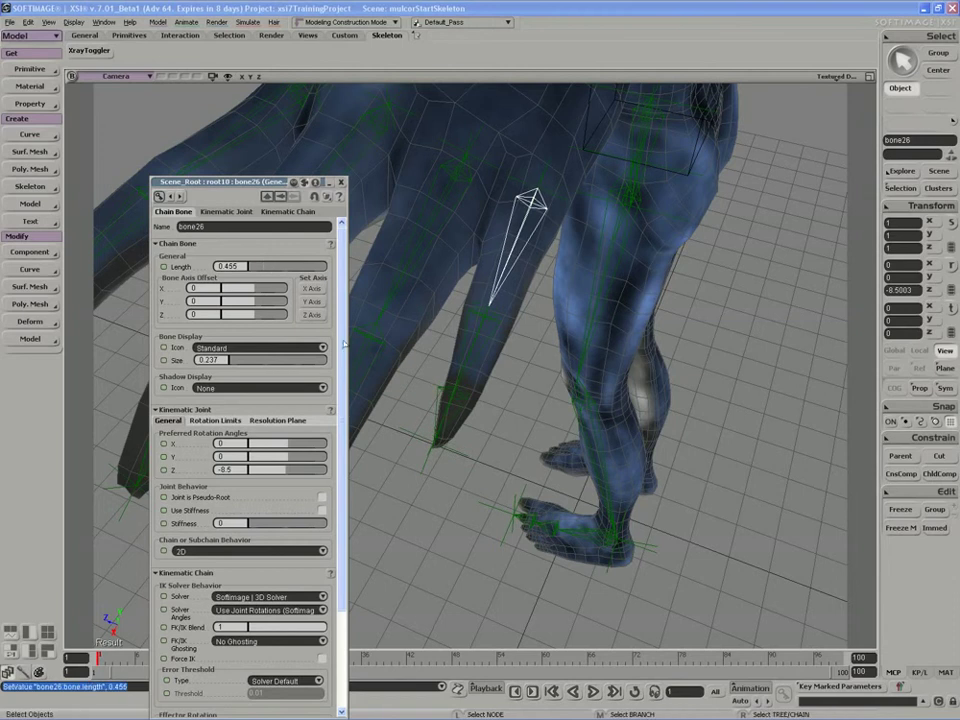
# - Rotate the little-finger bone chain to line it up with the finger as seen from the side
pyautogui.press('s')
pyautogui.moveTo(501, 394); pyautogui.dragTo(435, 296, button='right')
pyautogui.rightClick(489, 352)
pyautogui.press('s')
pyautogui.press('r')
pyautogui.moveTo(482, 278); pyautogui.dragTo(497, 246)
pyautogui.moveTo(521, 234); pyautogui.dragTo(443, 254, button='right')
pyautogui.moveTo(545, 210); pyautogui.dragTo(544, 204)
# - Rotate the little finger's middle bone slightly and its tip bone to about -12.12 degrees in Z to follow the finger's bend
pyautogui.press('space')
pyautogui.click(473, 311)
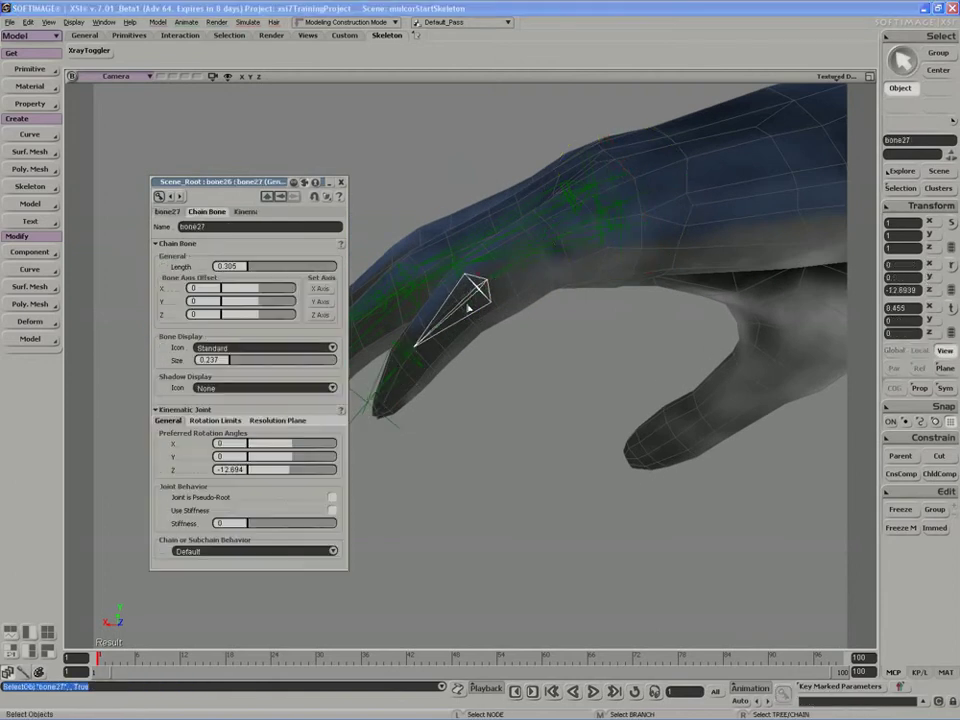
pyautogui.moveTo(415, 290); pyautogui.dragTo(415, 287)
pyautogui.press('space')
pyautogui.click(409, 365)
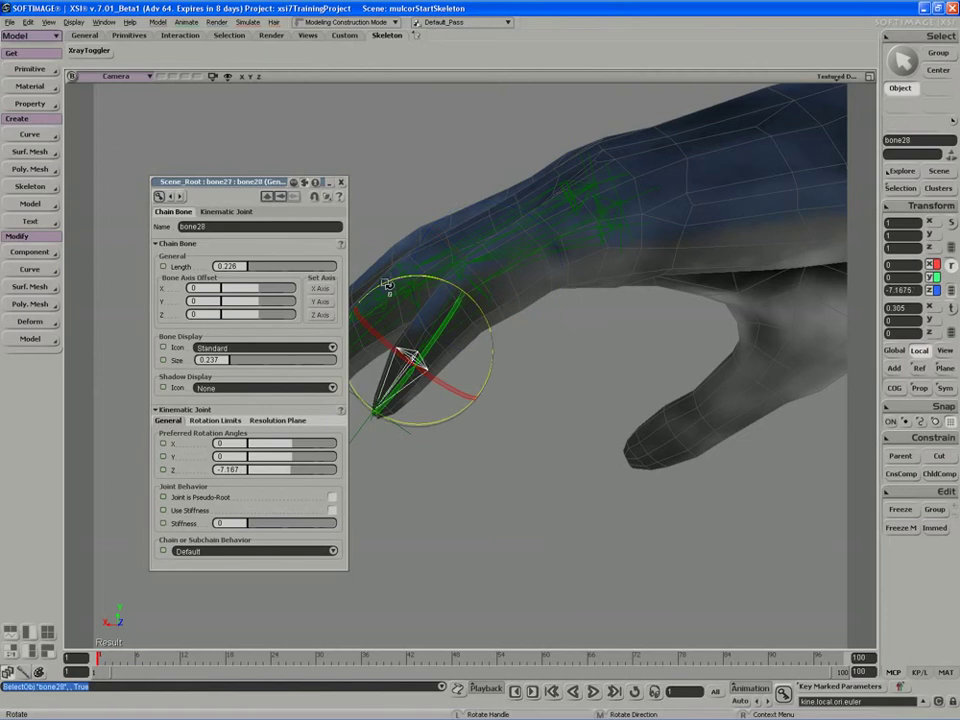
pyautogui.moveTo(381, 287); pyautogui.dragTo(400, 300)
pyautogui.press('s')
pyautogui.moveTo(414, 306); pyautogui.dragTo(461, 362, button='right')
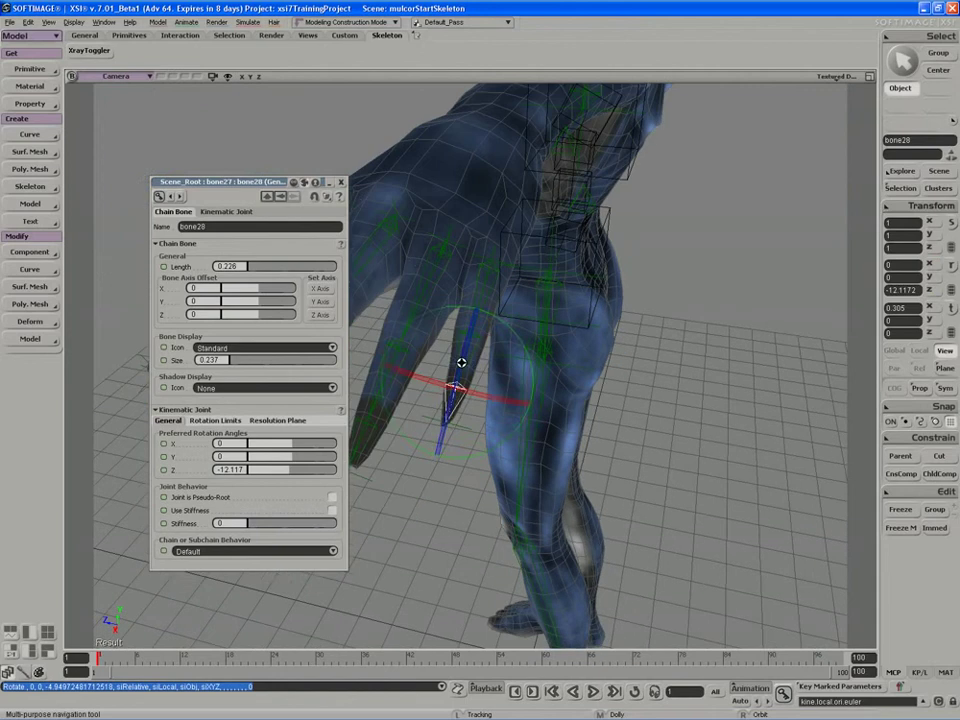
pyautogui.press('space')
pyautogui.click(341, 182)
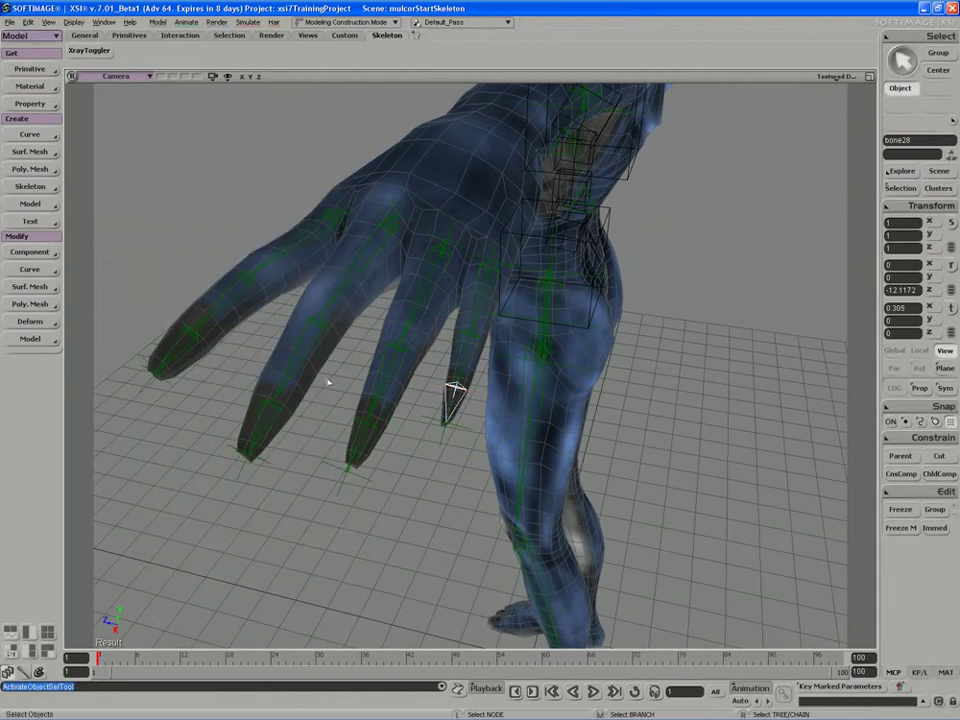
# - Draw a three-bone 2D chain for the thumb in the Front view, from about 7.315, 15.958 at the wrist to about 8.435, 14.934 at the tip
pyautogui.press('s')
pyautogui.moveTo(300, 341); pyautogui.dragTo(375, 351, button='right')
pyautogui.moveTo(375, 351); pyautogui.dragTo(370, 365, button='middle')
pyautogui.moveTo(370, 364); pyautogui.dragTo(386, 317, button='right')
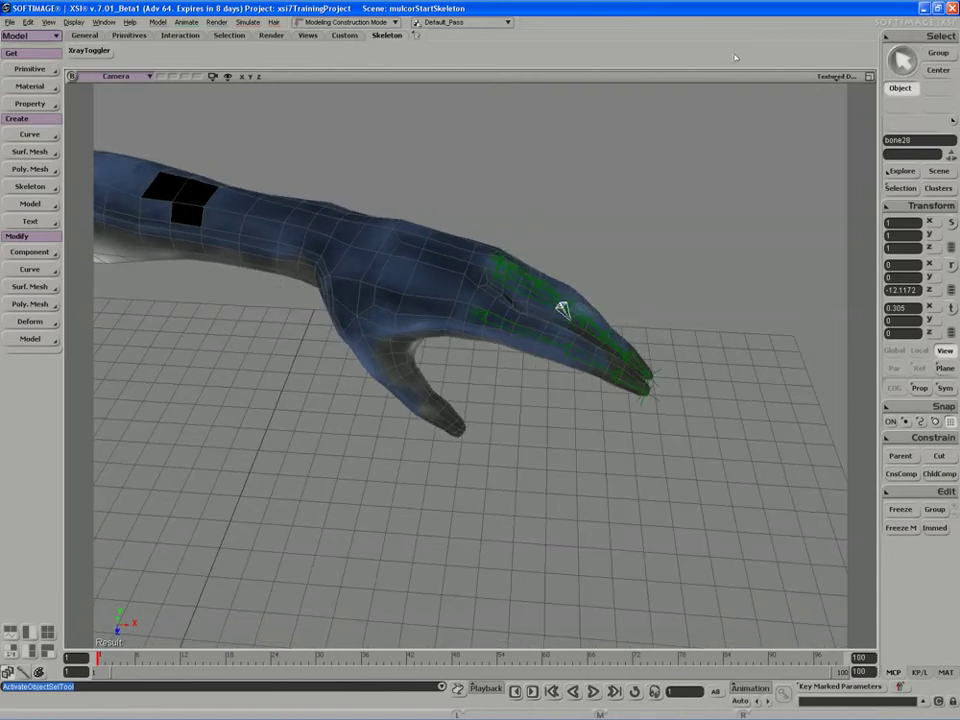
pyautogui.press('F12')
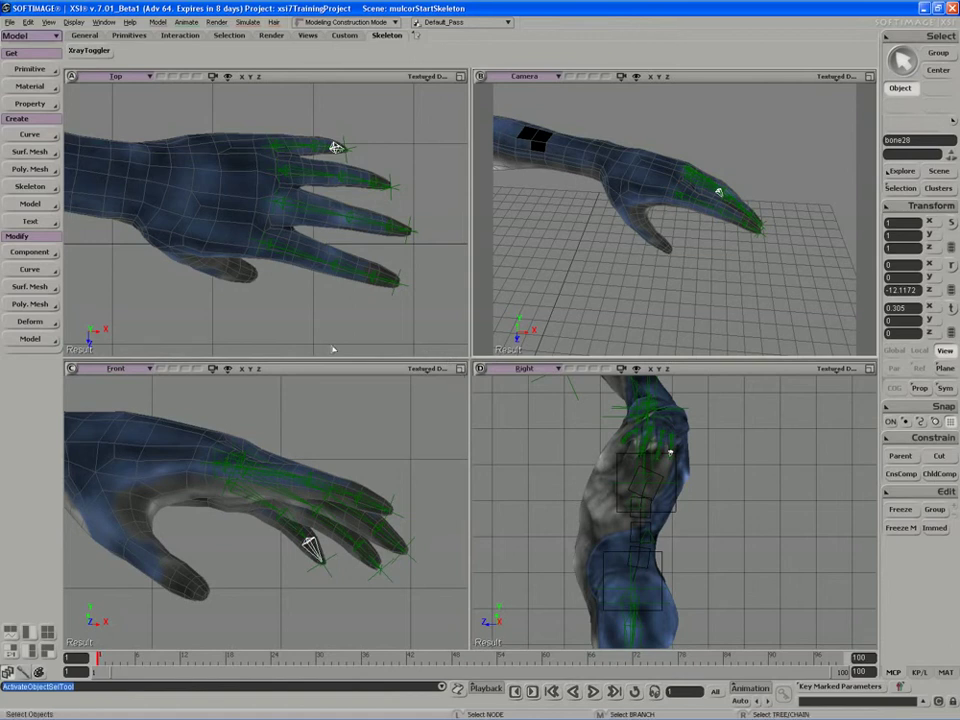
pyautogui.click(38, 187)
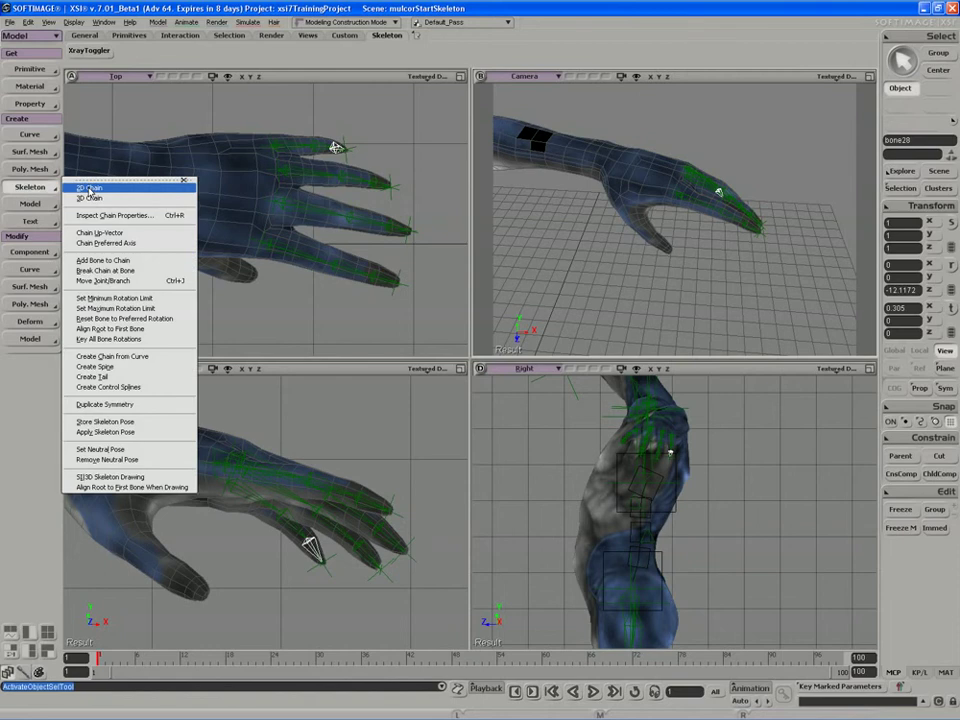
pyautogui.click(89, 188)
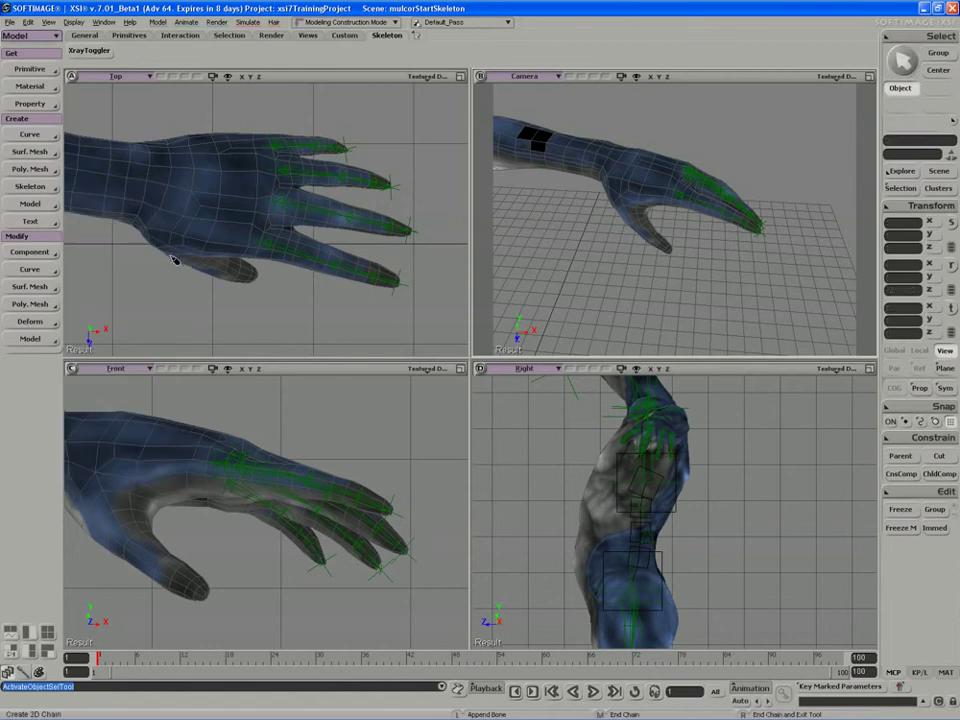
pyautogui.click(461, 370)
pyautogui.press('s')
pyautogui.moveTo(312, 384); pyautogui.dragTo(375, 386)
pyautogui.moveTo(375, 386); pyautogui.dragTo(334, 332, button='middle')
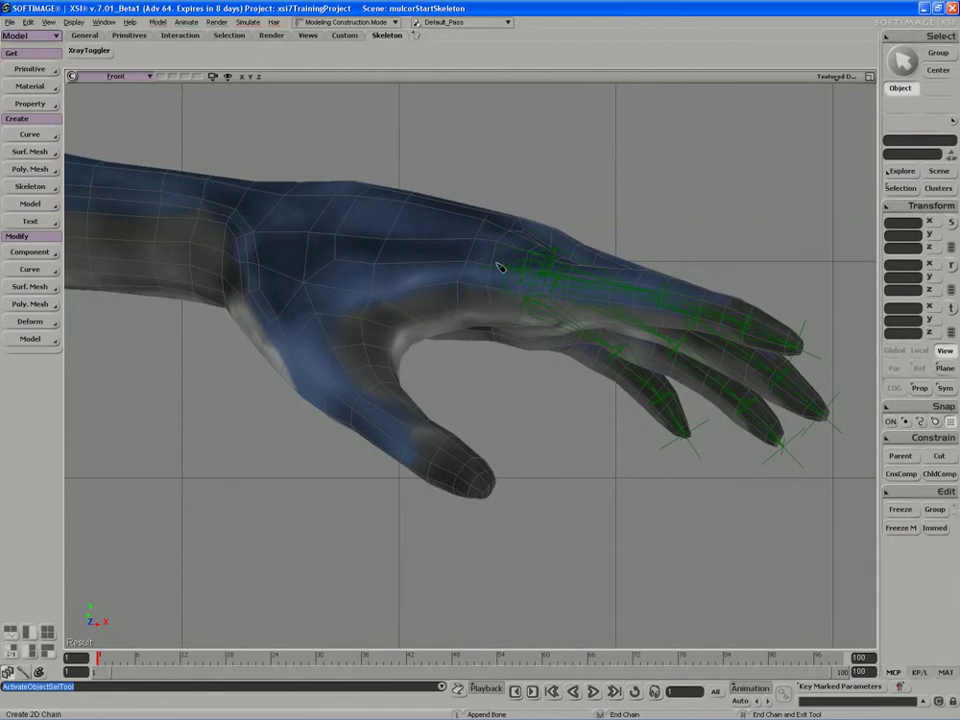
pyautogui.click(264, 277)
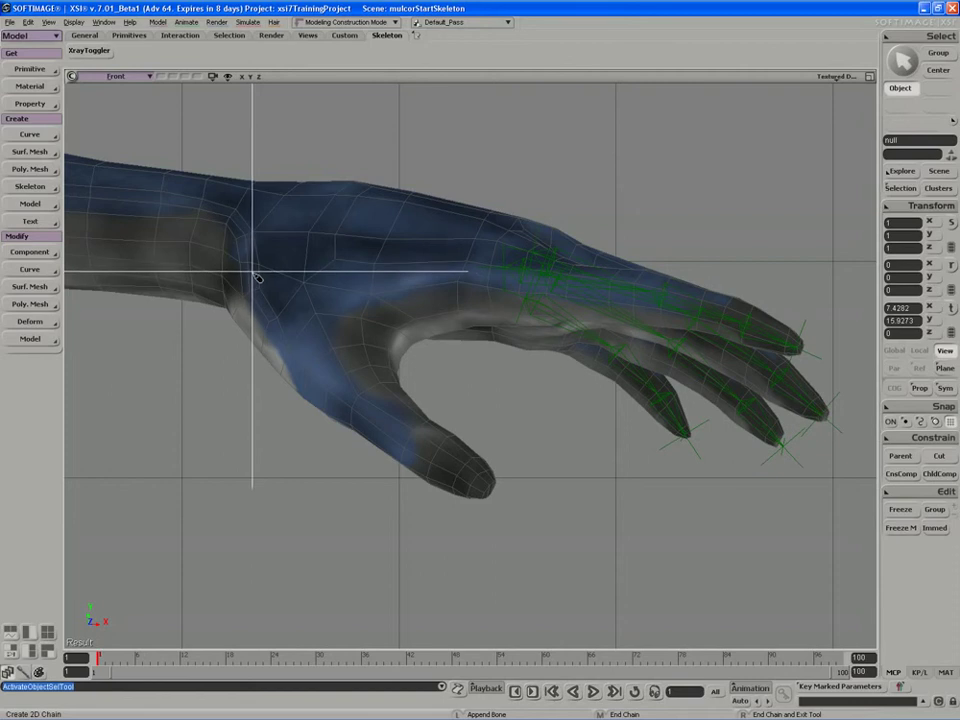
pyautogui.click(252, 271)
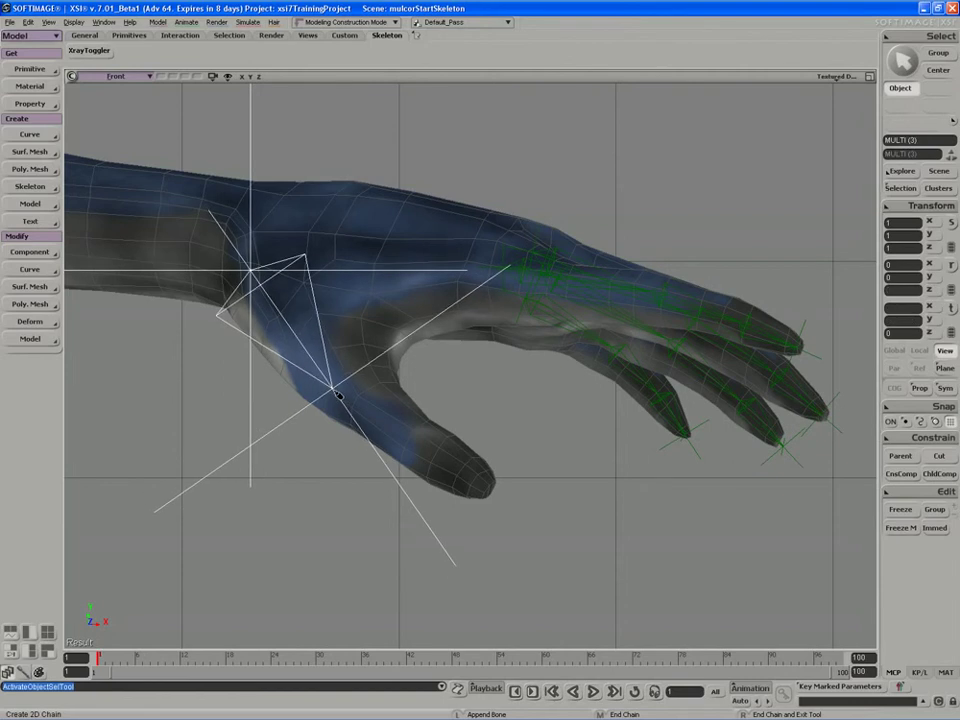
pyautogui.click(336, 391)
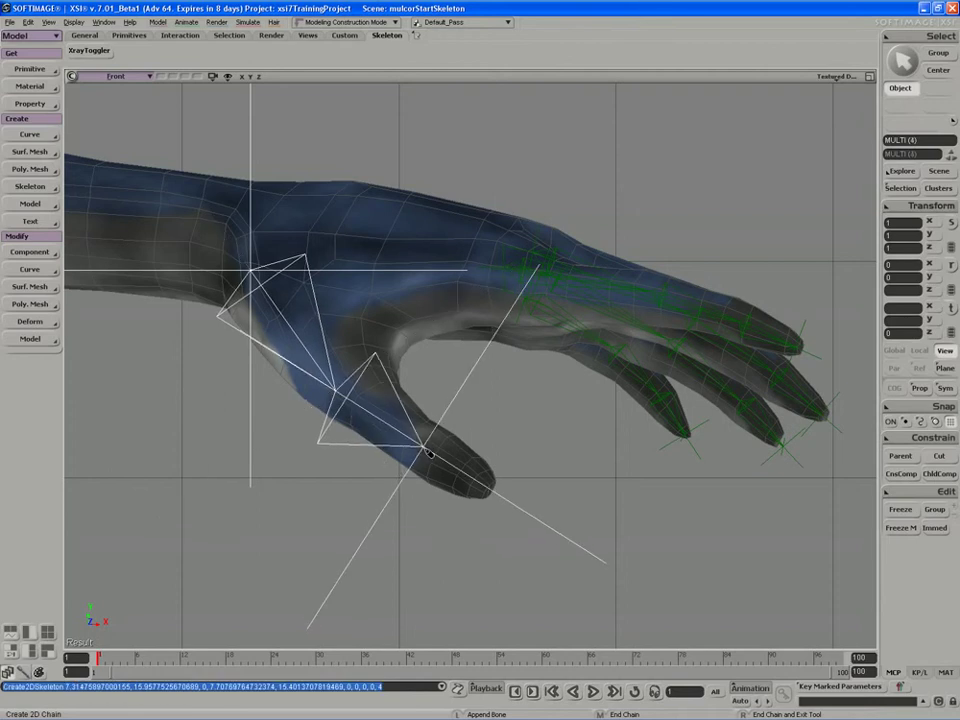
pyautogui.click(421, 447)
pyautogui.click(496, 494)
pyautogui.scroll(-5, 568, 270)
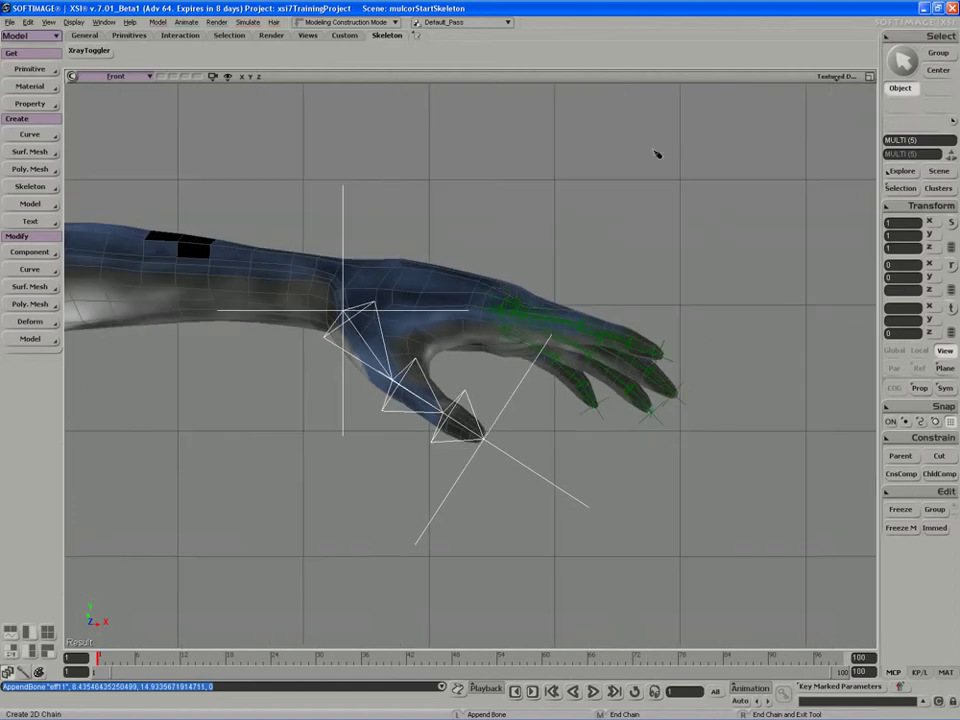
# - Try to rotate the thumb chain's middle bone in the Camera view
pyautogui.click(869, 77)
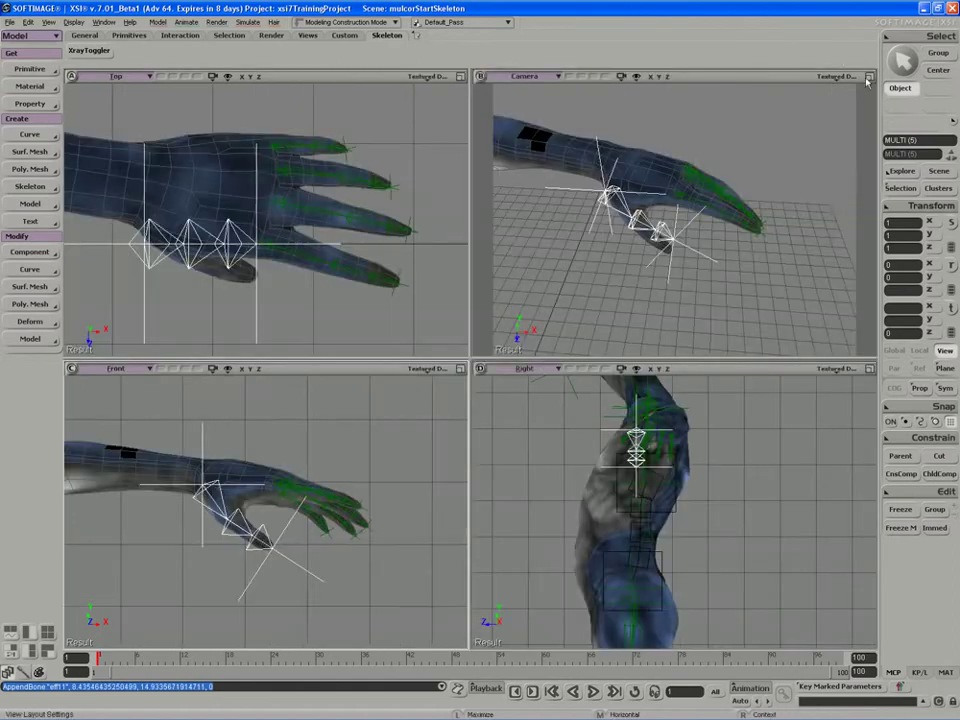
pyautogui.click(869, 77)
pyautogui.moveTo(524, 513); pyautogui.dragTo(423, 379, button='middle')
pyautogui.rightClick(421, 378)
pyautogui.click(412, 378)
pyautogui.press('c')
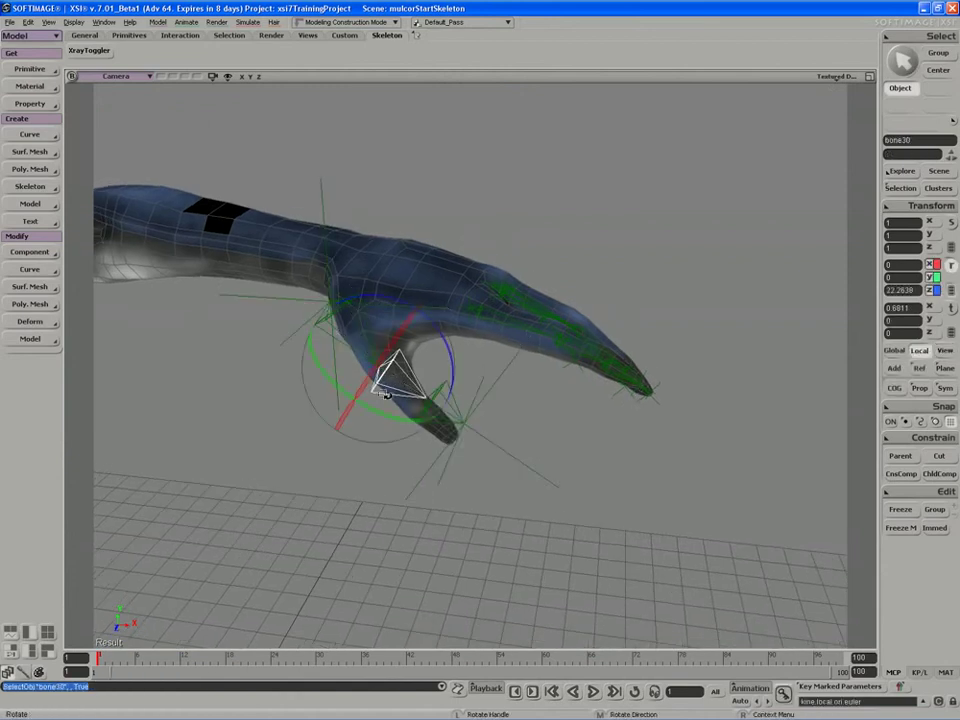
pyautogui.moveTo(451, 364)
pyautogui.mouseDown()
pyautogui.moveTo(445, 392)
pyautogui.moveTo(437, 369)
pyautogui.mouseUp()
pyautogui.hotkey('ctrl', 'z')
# - Select the whole thumb chain and rotate its root to about -62.36 degrees in X, 25.55 in Y and -26.28 in Z
pyautogui.moveTo(424, 383)
pyautogui.mouseDown(button='right')
pyautogui.moveTo(422, 332)
pyautogui.moveTo(418, 407)
pyautogui.mouseUp(button='right')
pyautogui.press('space')
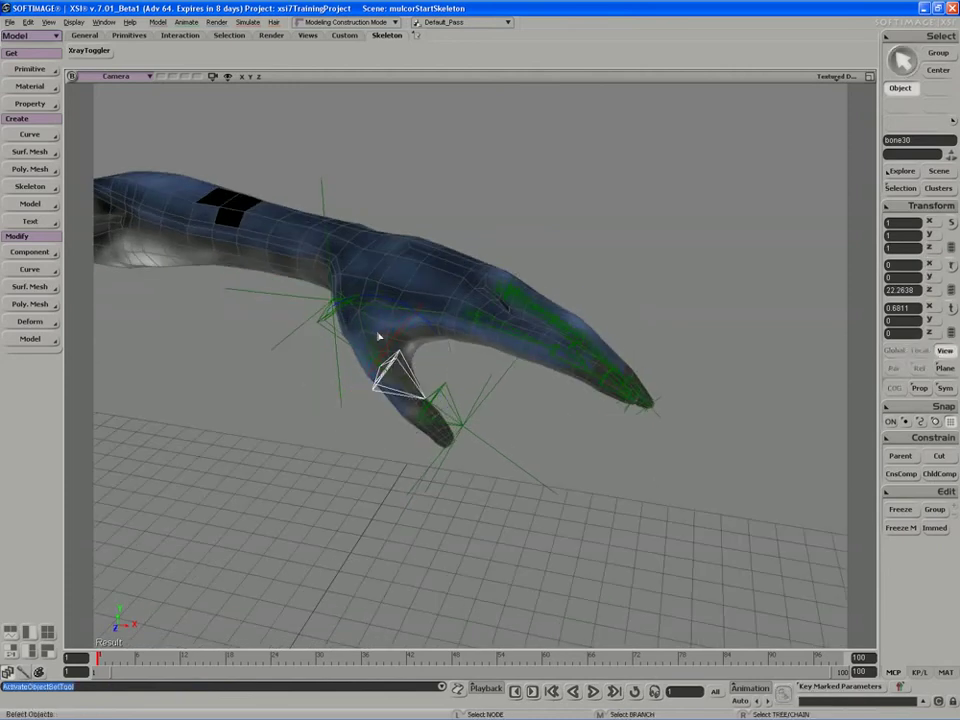
pyautogui.rightClick(340, 375)
pyautogui.press('c')
pyautogui.moveTo(325, 309); pyautogui.dragTo(352, 316)
pyautogui.press('s')
pyautogui.moveTo(352, 316); pyautogui.dragTo(386, 284, button='right')
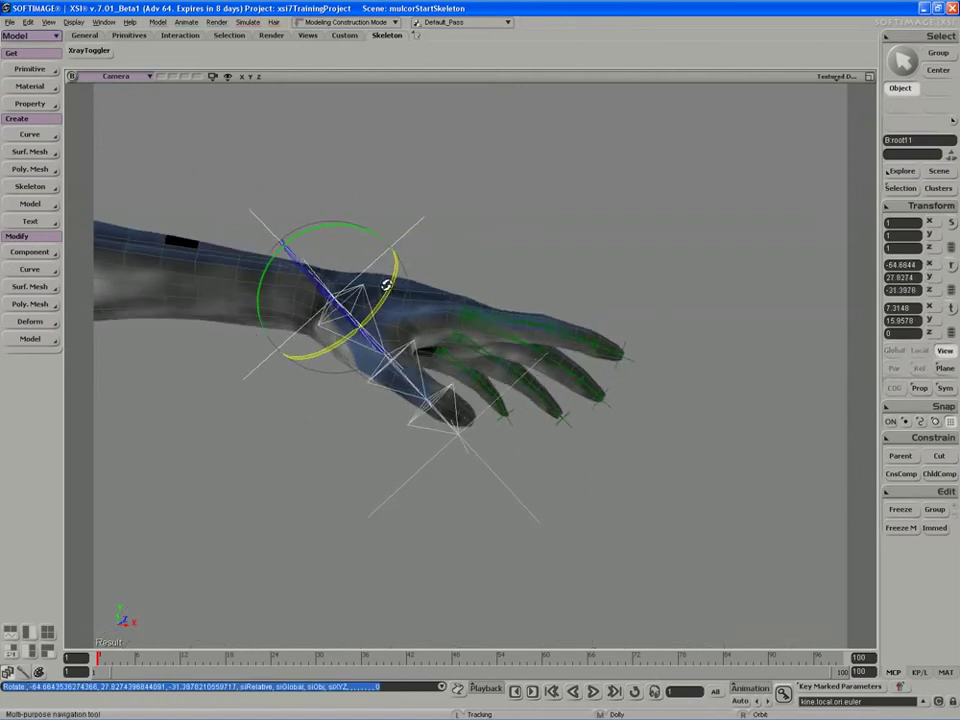
pyautogui.moveTo(258, 320); pyautogui.dragTo(261, 323)
# - Move the thumb chain root to about 7.422, 15.976, -0.115 and rotate it to about -63.29, 21.38, -28.61 degrees
pyautogui.press('s')
pyautogui.moveTo(261, 323); pyautogui.dragTo(317, 426, button='right')
pyautogui.press('v')
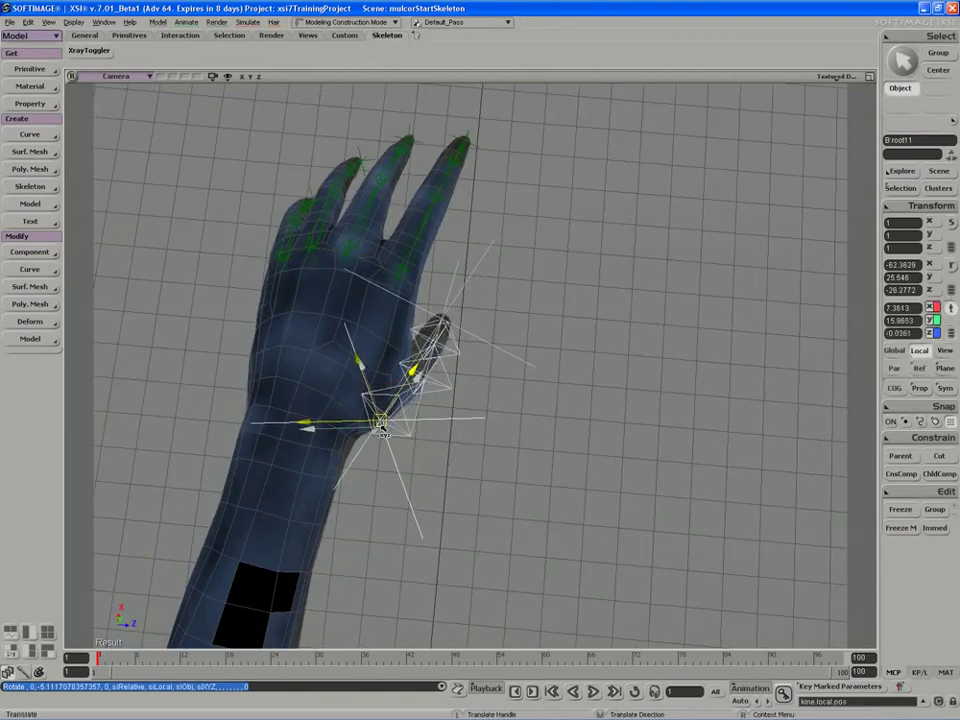
pyautogui.moveTo(378, 425); pyautogui.dragTo(381, 424)
pyautogui.press('c')
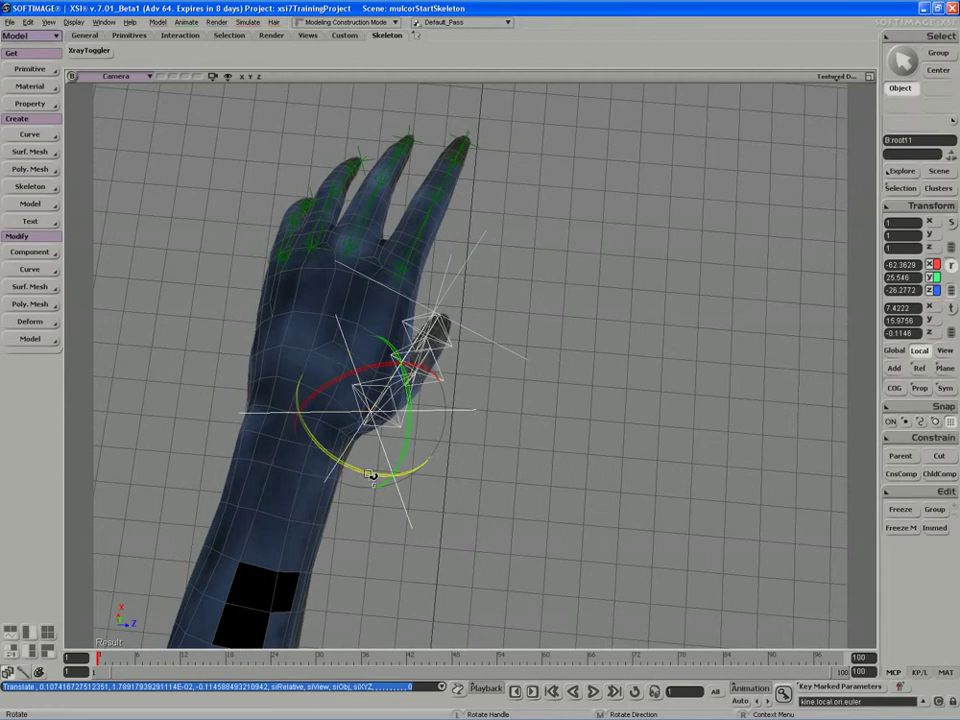
pyautogui.moveTo(371, 477); pyautogui.dragTo(367, 475)
pyautogui.press('s')
pyautogui.moveTo(371, 472); pyautogui.dragTo(349, 416, button='right')
# - Refit the thumb chain root at about 7.339, 15.881, -0.198 with a rotation of about -67.09, 19.70, -24.18 degrees
pyautogui.press('v')
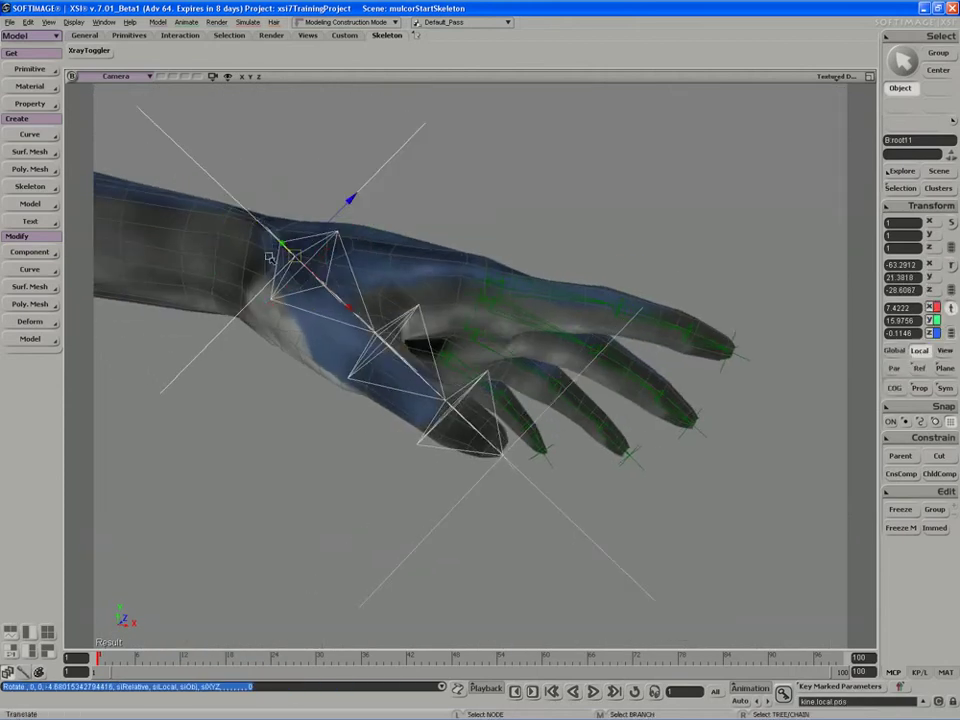
pyautogui.moveTo(291, 257); pyautogui.dragTo(301, 247)
pyautogui.press('c')
pyautogui.moveTo(272, 306); pyautogui.dragTo(266, 310)
pyautogui.moveTo(218, 235)
pyautogui.mouseDown()
pyautogui.moveTo(212, 240)
pyautogui.moveTo(219, 233)
pyautogui.mouseUp()
pyautogui.press('v')
pyautogui.moveTo(268, 257); pyautogui.dragTo(286, 264)
pyautogui.press('s')
pyautogui.moveTo(286, 266); pyautogui.dragTo(330, 330, button='right')
pyautogui.press('v')
pyautogui.moveTo(315, 304); pyautogui.dragTo(319, 297)
# - Rotate the thumb chain root to about -60.27, 16.45, -16.98 degrees and shift it to about 7.308, 15.813, -0.238
pyautogui.press('c')
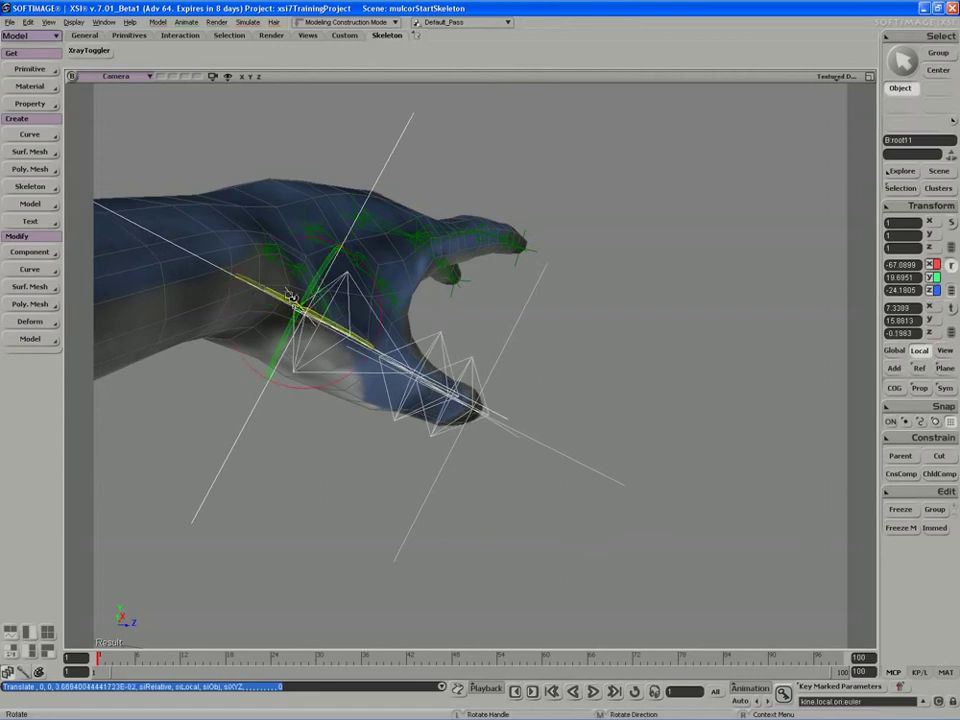
pyautogui.moveTo(225, 311); pyautogui.dragTo(229, 303)
pyautogui.press('s')
pyautogui.moveTo(232, 305); pyautogui.dragTo(250, 275, button='right')
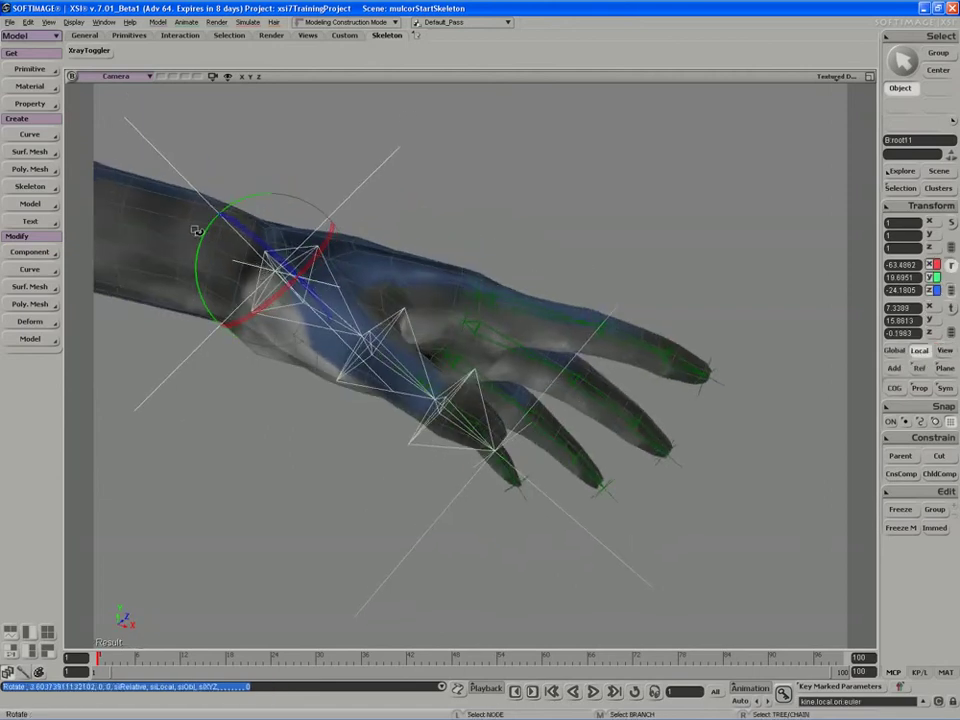
pyautogui.moveTo(208, 234)
pyautogui.mouseDown()
pyautogui.moveTo(208, 244)
pyautogui.moveTo(216, 240)
pyautogui.mouseUp()
pyautogui.press('v')
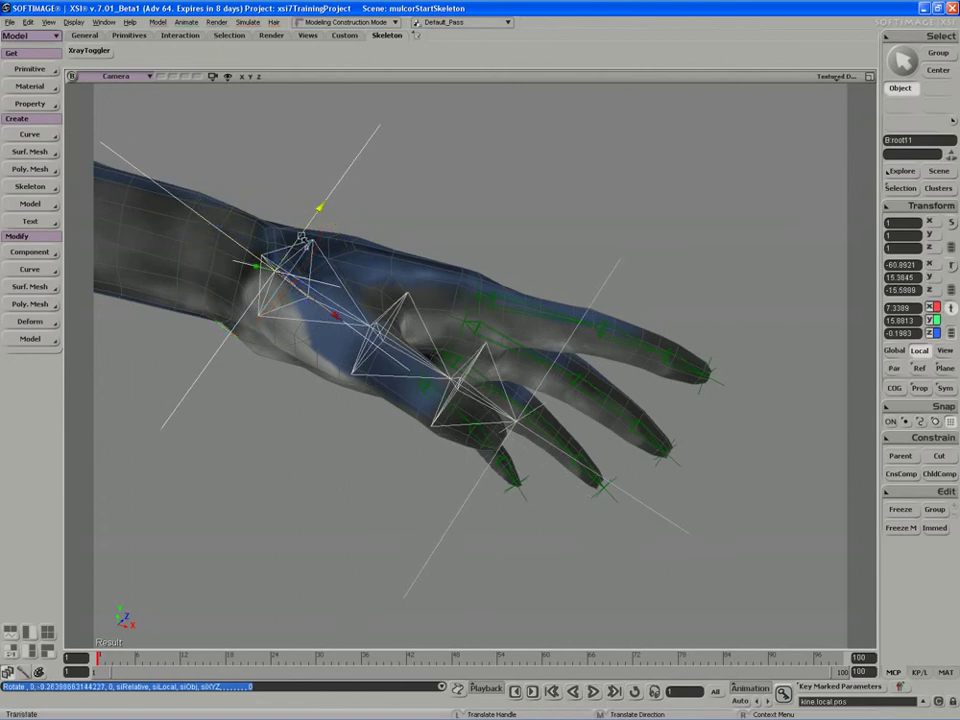
pyautogui.moveTo(300, 239); pyautogui.dragTo(339, 265)
# - Rotate the whole thumb chain's root to about -53.24 degrees in X and nudge it to about 7.318, 15.827, -0.227
pyautogui.press('c')
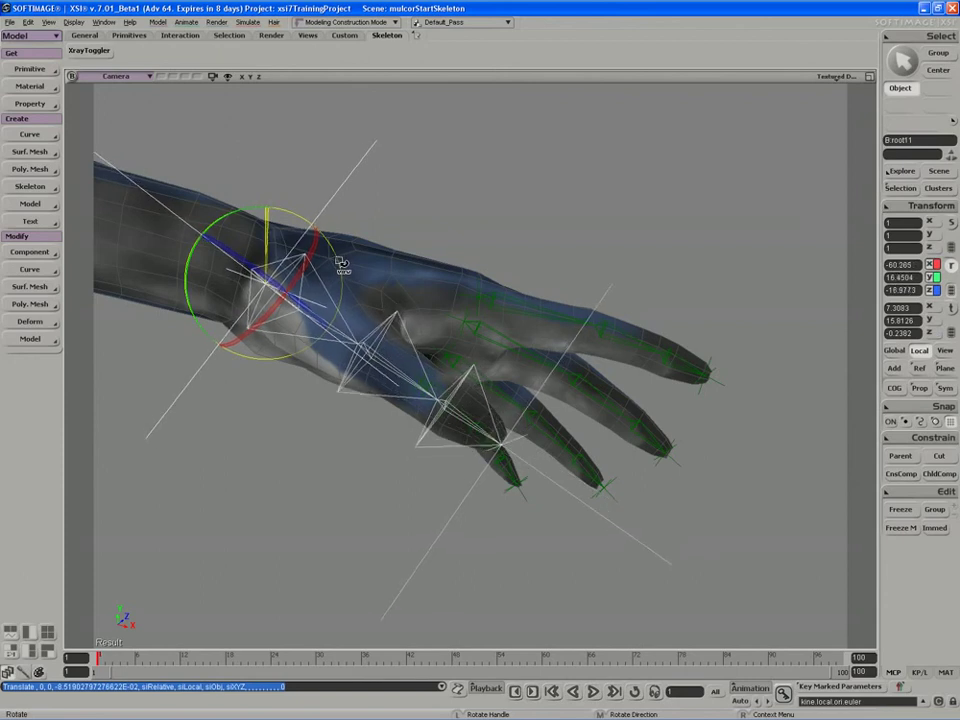
pyautogui.moveTo(460, 401); pyautogui.dragTo(392, 497, button='right')
pyautogui.press('space')
pyautogui.click(381, 432)
pyautogui.press('s')
pyautogui.press('c')
pyautogui.press('space')
pyautogui.moveTo(486, 474); pyautogui.dragTo(461, 495, button='right')
pyautogui.press('c')
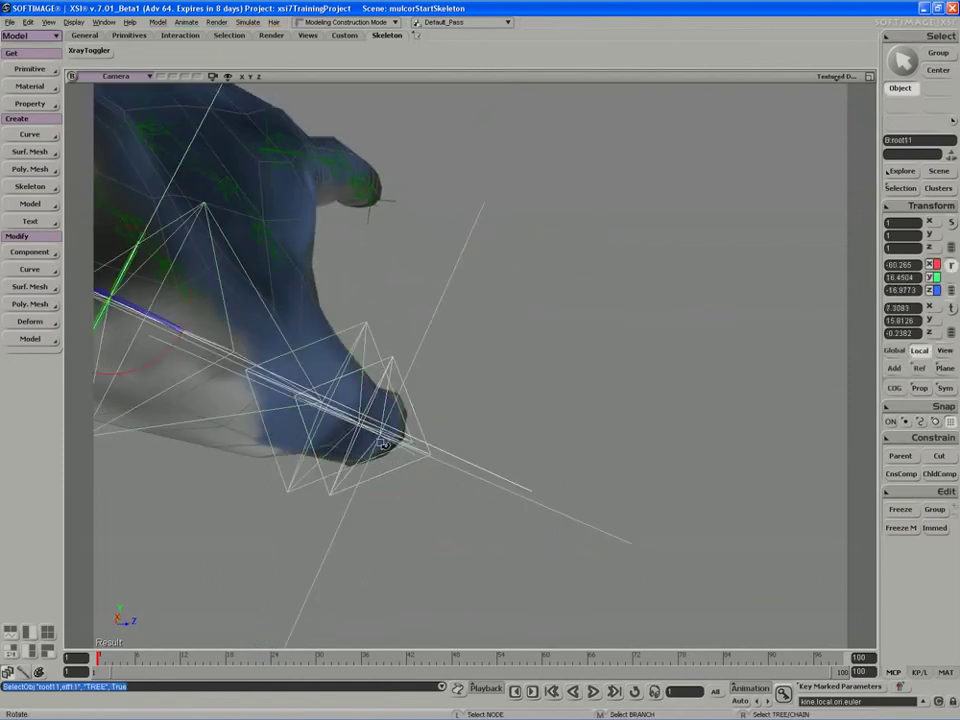
pyautogui.moveTo(165, 349); pyautogui.dragTo(165, 358)
pyautogui.press('v')
pyautogui.moveTo(123, 287); pyautogui.dragTo(127, 277)
# - Fine-tune the thumb chain root's rotation to about -55.48 degrees in X, 14.17 in Y and -13.48 in Z
pyautogui.press('c')
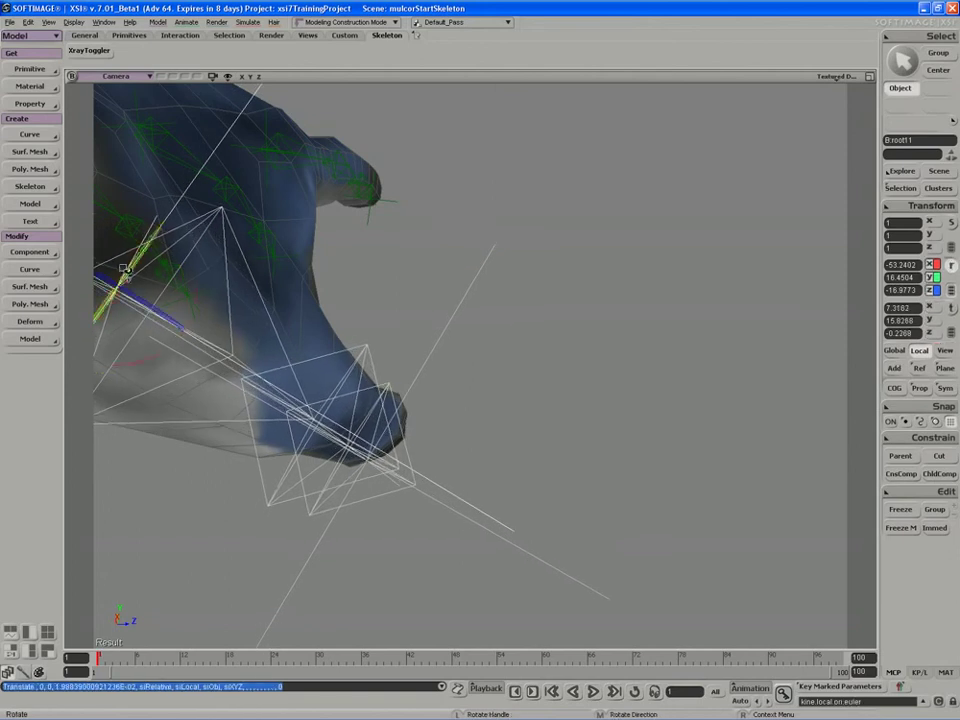
pyautogui.moveTo(141, 224); pyautogui.dragTo(137, 220)
pyautogui.press('s')
pyautogui.moveTo(266, 364); pyautogui.dragTo(223, 253, button='right')
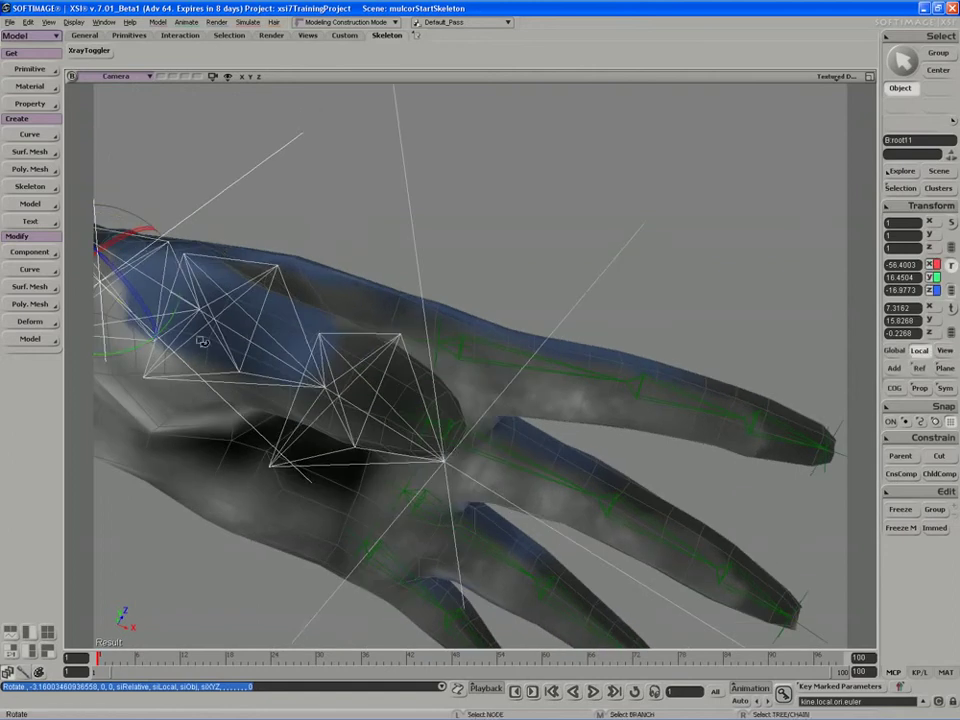
pyautogui.moveTo(138, 356); pyautogui.dragTo(145, 352)
# - Shrink the thumb chain root's display size to about 0.096 and reduce the icon size of the chain's fingertip effector
pyautogui.press('s')
pyautogui.moveTo(182, 399)
pyautogui.mouseDown(button='right')
pyautogui.moveTo(184, 338)
pyautogui.moveTo(165, 392)
pyautogui.mouseUp(button='right')
pyautogui.moveTo(165, 392); pyautogui.dragTo(169, 407, button='middle')
pyautogui.moveTo(169, 407); pyautogui.dragTo(182, 506, button='right')
pyautogui.moveTo(182, 506); pyautogui.dragTo(289, 452, button='middle')
pyautogui.moveTo(289, 452)
pyautogui.mouseDown(button='right')
pyautogui.moveTo(275, 451)
pyautogui.moveTo(283, 471)
pyautogui.mouseUp(button='right')
pyautogui.press('space')
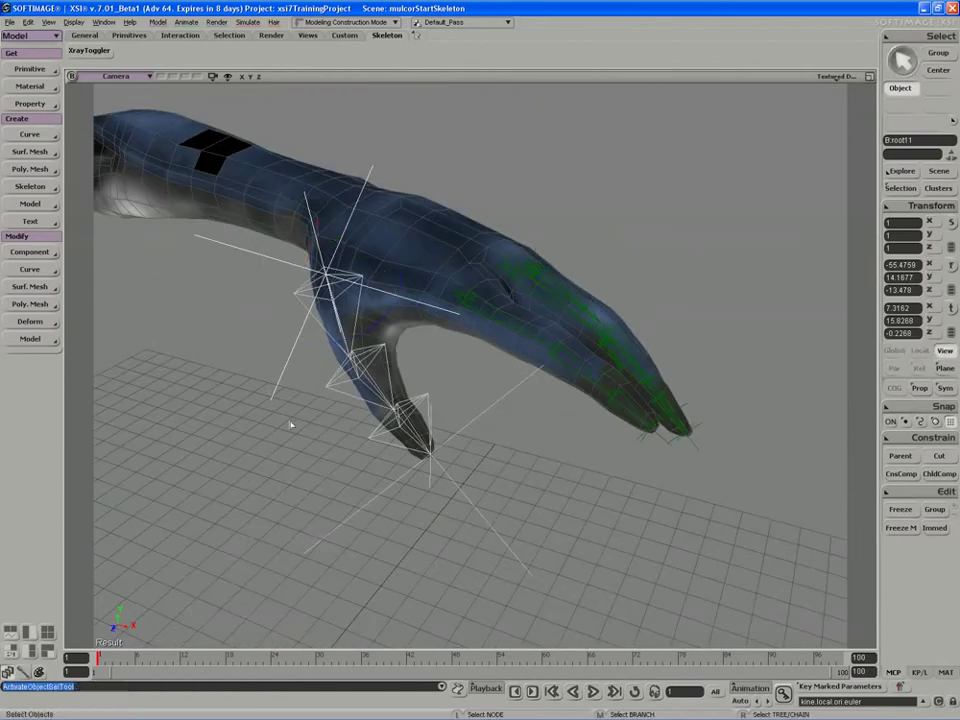
pyautogui.click(300, 380)
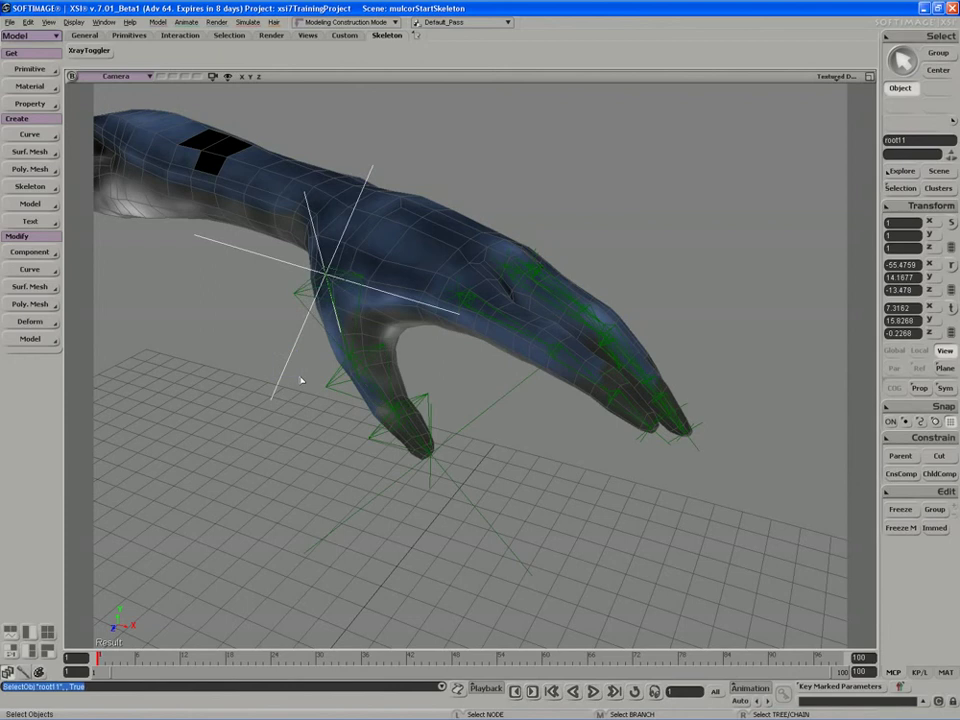
pyautogui.press('Return')
pyautogui.moveTo(230, 177); pyautogui.dragTo(644, 177)
pyautogui.moveTo(643, 274); pyautogui.dragTo(590, 276)
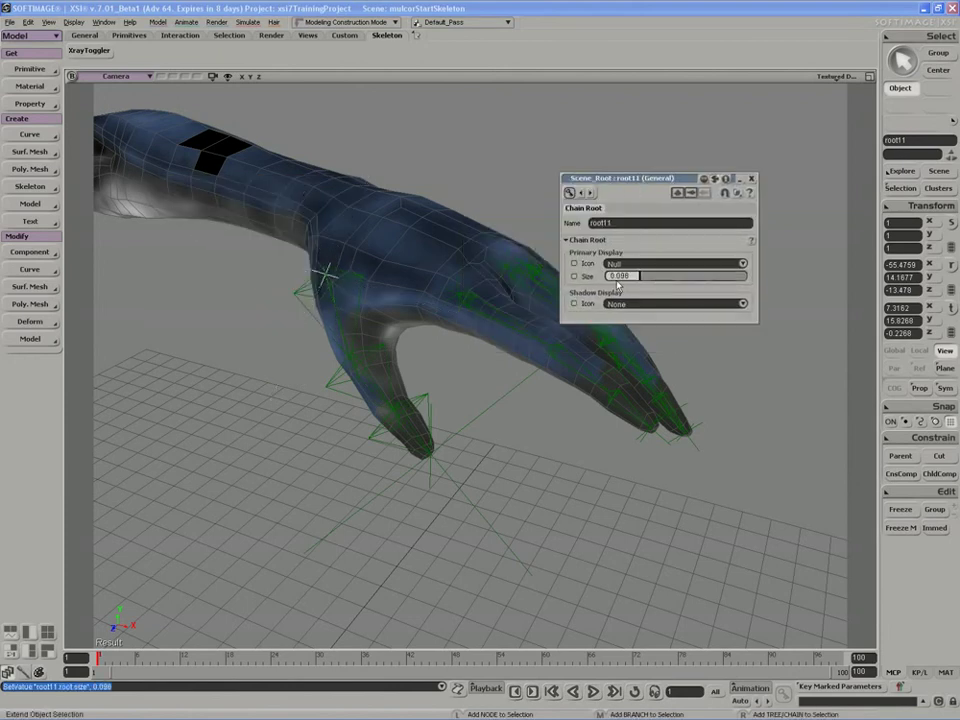
pyautogui.click(489, 523)
pyautogui.moveTo(664, 278); pyautogui.dragTo(600, 280)
# - Reduce the display size of all three thumb bones together so they fit inside the thumb mesh
pyautogui.moveTo(428, 338); pyautogui.dragTo(333, 412)
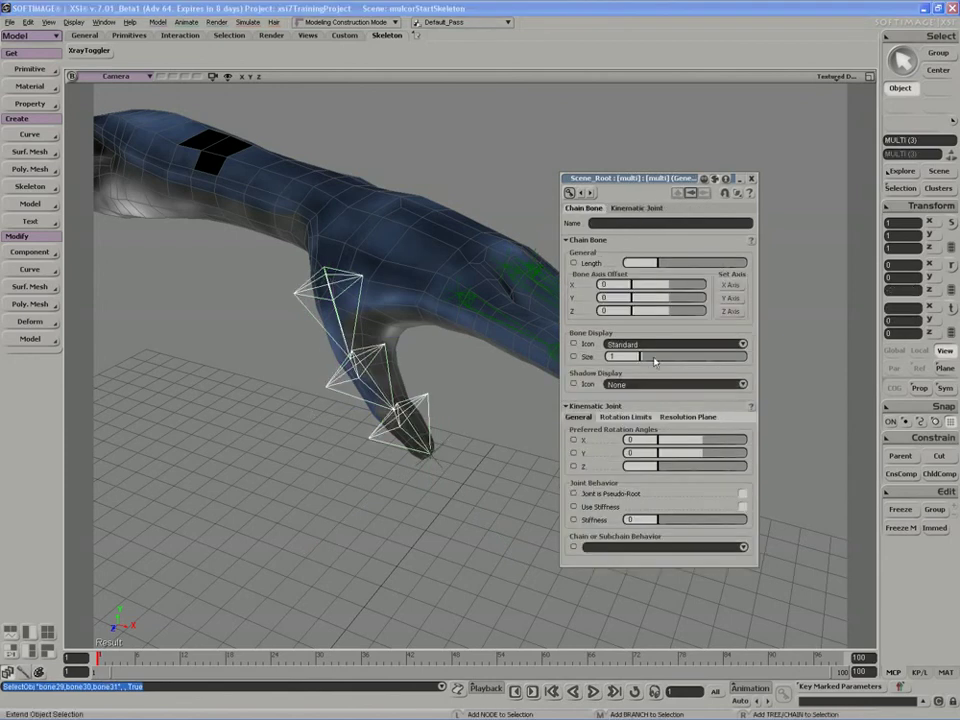
pyautogui.moveTo(650, 362); pyautogui.dragTo(598, 362)
pyautogui.click(752, 179)
# - Select the whole thumb chain and rotate its root to about -41.80, 6.99, -6.53 degrees
pyautogui.press('s')
pyautogui.moveTo(556, 365); pyautogui.dragTo(538, 315, button='right')
pyautogui.moveTo(538, 315); pyautogui.dragTo(470, 335, button='middle')
pyautogui.click(328, 373)
pyautogui.press('s')
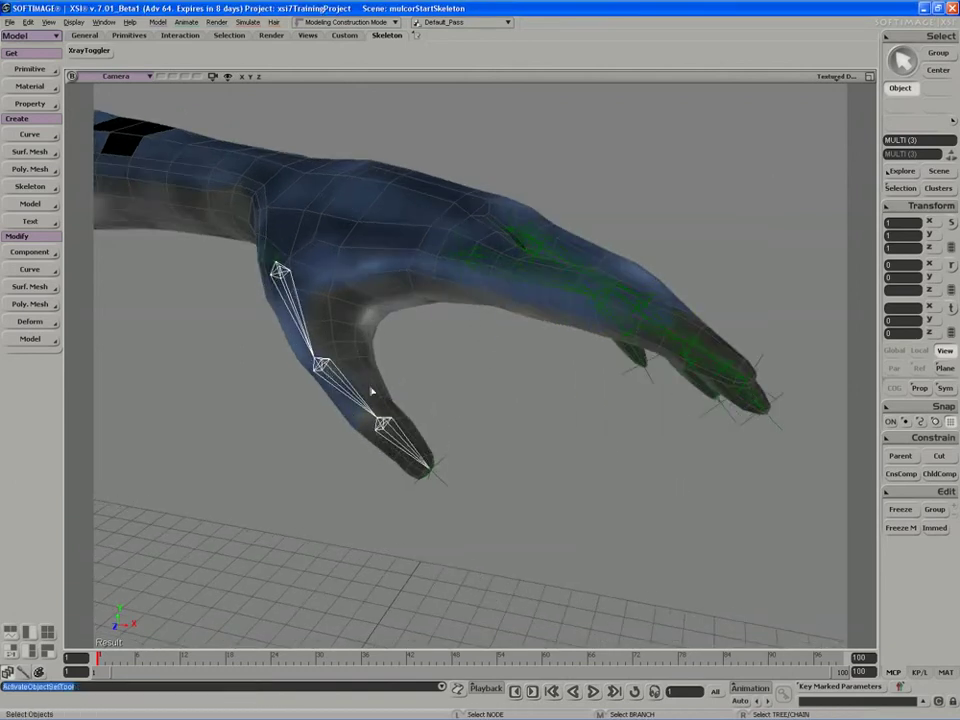
pyautogui.moveTo(347, 408); pyautogui.dragTo(364, 379, button='right')
pyautogui.press('c')
pyautogui.press('s')
pyautogui.moveTo(364, 426); pyautogui.dragTo(280, 318, button='right')
pyautogui.press('space')
pyautogui.rightClick(362, 380)
pyautogui.moveTo(280, 318); pyautogui.dragTo(284, 316)
pyautogui.moveTo(388, 328); pyautogui.dragTo(388, 327)
pyautogui.press('s')
pyautogui.moveTo(384, 332); pyautogui.dragTo(355, 315, button='right')
pyautogui.moveTo(300, 334); pyautogui.dragTo(401, 335)
pyautogui.press('s')
pyautogui.moveTo(401, 337); pyautogui.dragTo(475, 460, button='right')
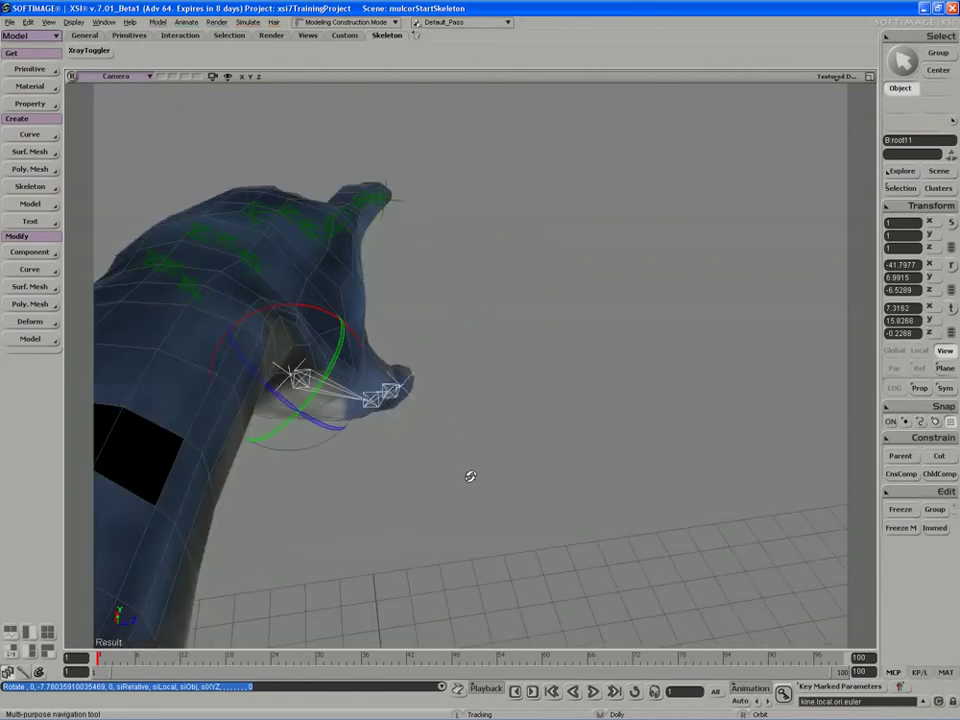
pyautogui.moveTo(472, 490); pyautogui.dragTo(408, 503, button='right')
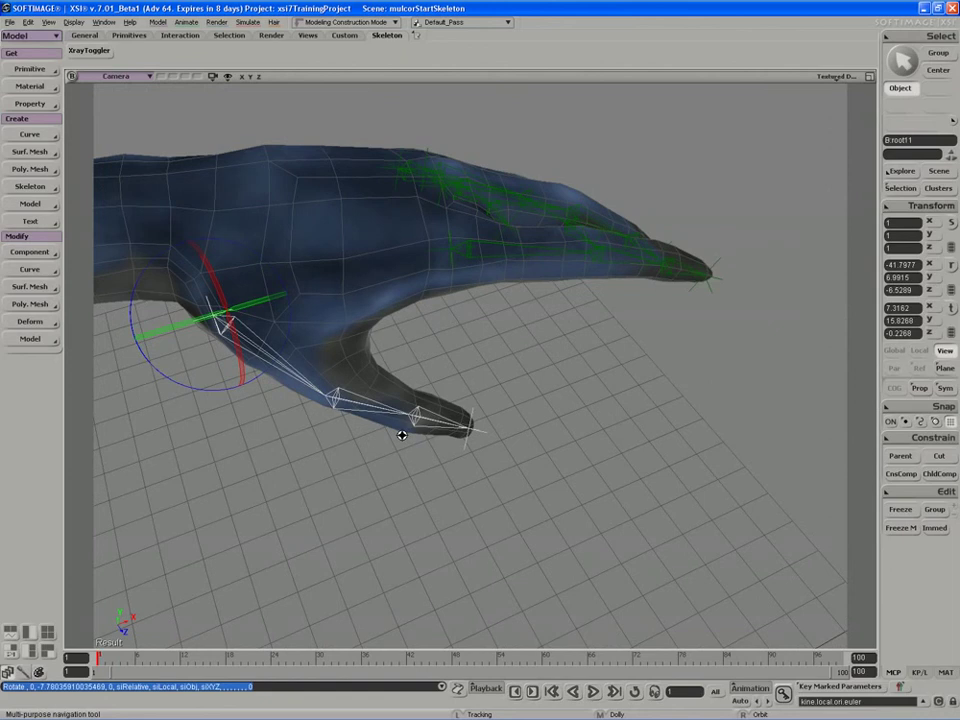
# - Nudge the thumb chain root's position and slightly adjust its rotation to center the bones in the thumb
pyautogui.press('v')
pyautogui.moveTo(233, 274); pyautogui.dragTo(238, 267)
pyautogui.press('c')
pyautogui.moveTo(279, 360); pyautogui.dragTo(274, 360)
pyautogui.press('s')
pyautogui.moveTo(274, 360); pyautogui.dragTo(246, 270, button='right')
# - Try to rotate the middle thumb bone on its own, undo the rotation and deselect everything
pyautogui.press('space')
pyautogui.click(345, 402)
pyautogui.press('c')
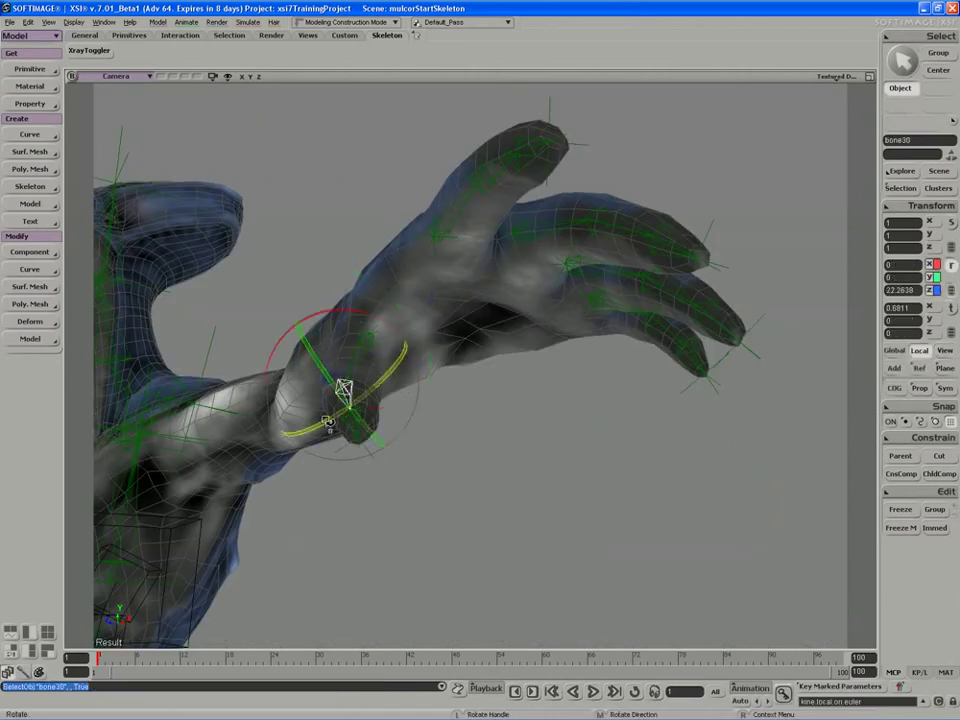
pyautogui.press('s')
pyautogui.moveTo(366, 392)
pyautogui.mouseDown(button='right')
pyautogui.moveTo(347, 417)
pyautogui.moveTo(364, 400)
pyautogui.mouseUp(button='right')
pyautogui.moveTo(364, 400)
pyautogui.mouseDown()
pyautogui.moveTo(413, 349)
pyautogui.moveTo(349, 390)
pyautogui.mouseUp()
pyautogui.hotkey('ctrl', 'z')
pyautogui.moveTo(330, 387); pyautogui.dragTo(350, 425, button='right')
pyautogui.press('space')
pyautogui.click(324, 411)
# - Draw a two-bone 2D chain in the Front view from the wrist at about 7.243, 16.129 through 8.342, 16.092, with a short second bone
pyautogui.press('s')
pyautogui.moveTo(296, 434); pyautogui.dragTo(294, 418)
pyautogui.moveTo(294, 418); pyautogui.dragTo(294, 409, button='right')
pyautogui.moveTo(300, 396); pyautogui.dragTo(289, 414)
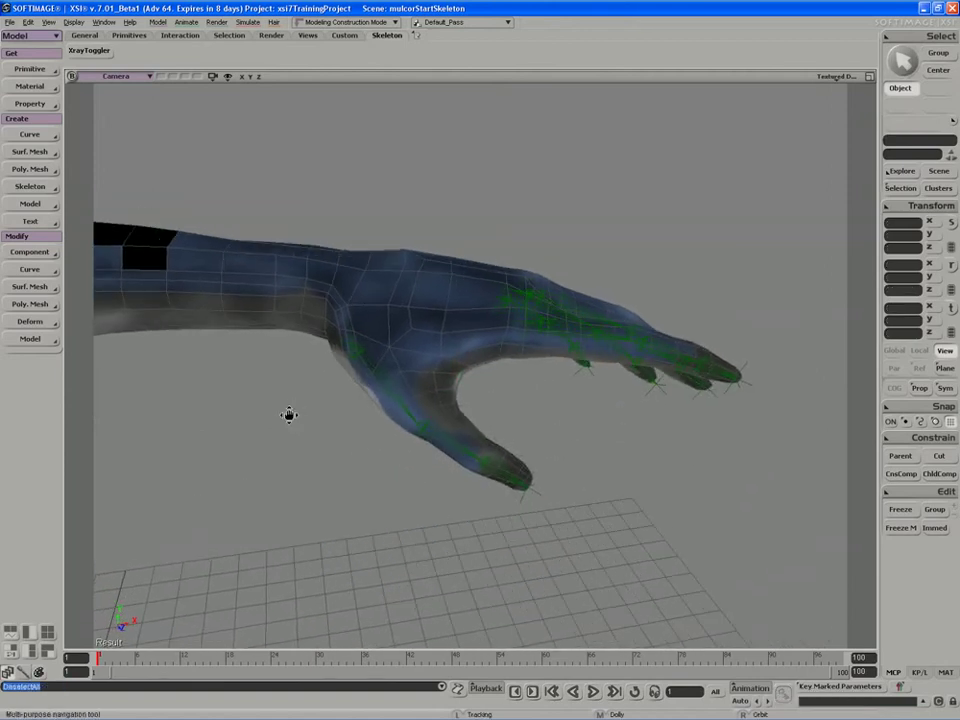
pyautogui.click(869, 77)
pyautogui.click(461, 367)
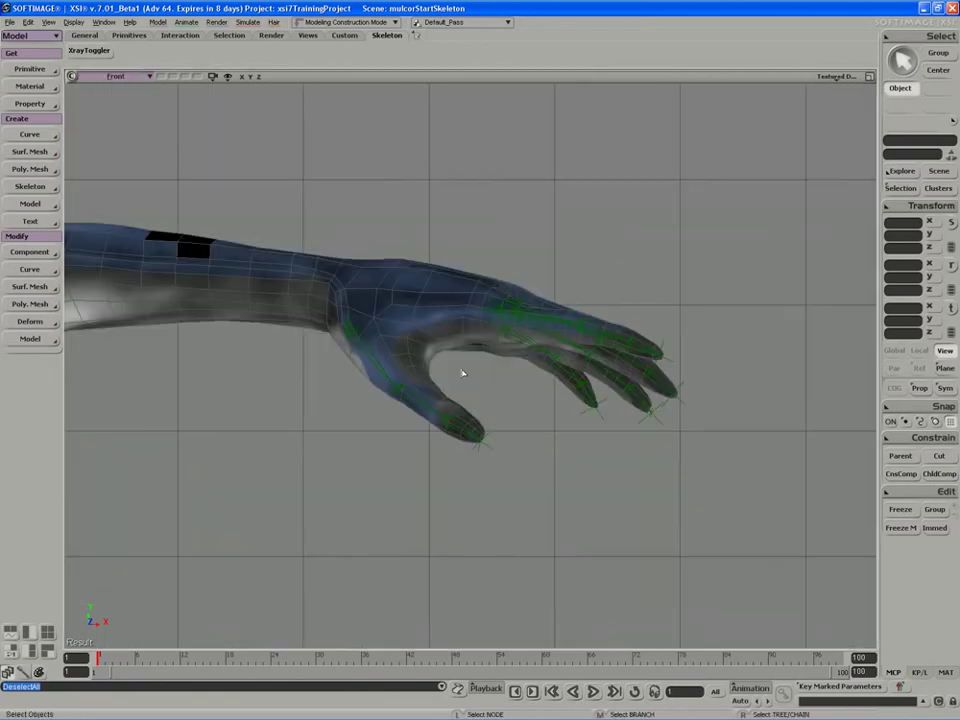
pyautogui.scroll(1, 449, 366)
pyautogui.moveTo(449, 366); pyautogui.dragTo(411, 375)
pyautogui.scroll(1, 409, 374)
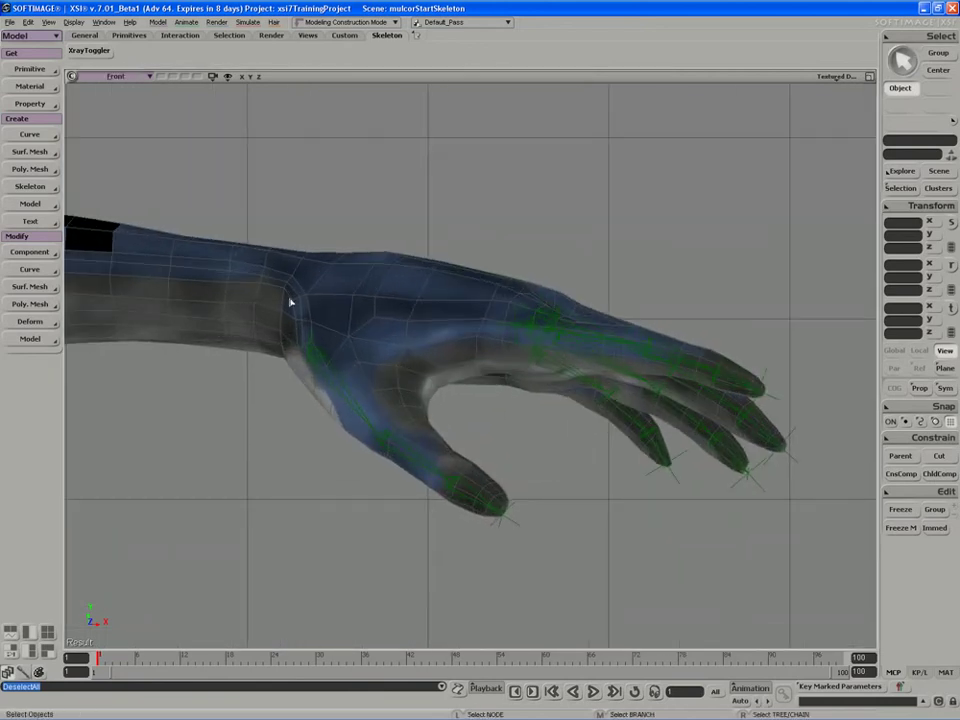
pyautogui.click(30, 186)
pyautogui.click(86, 190)
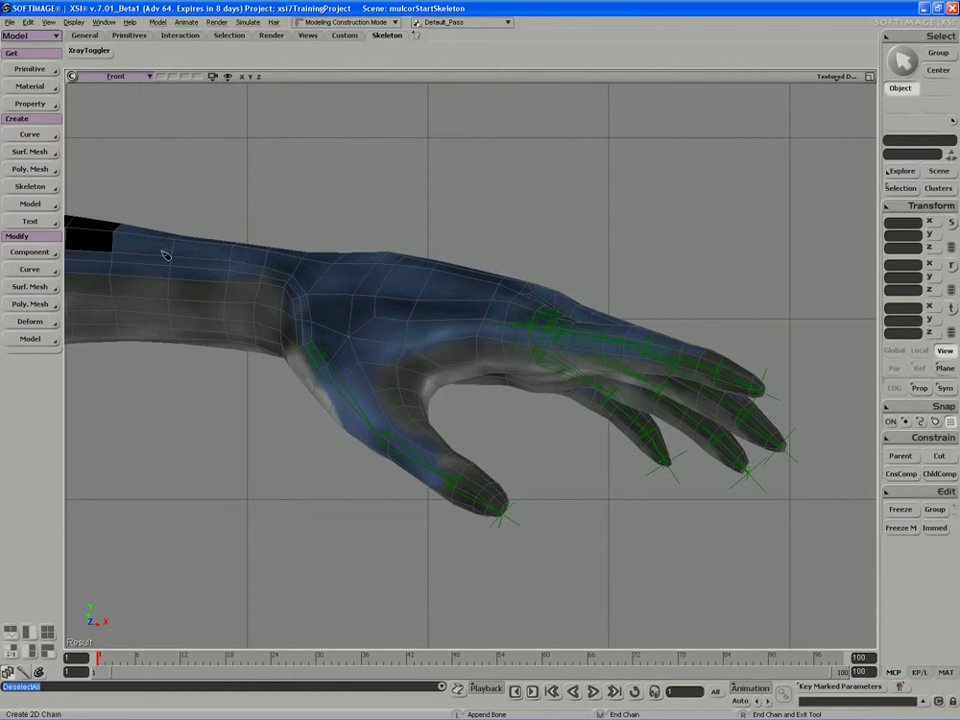
pyautogui.click(296, 296)
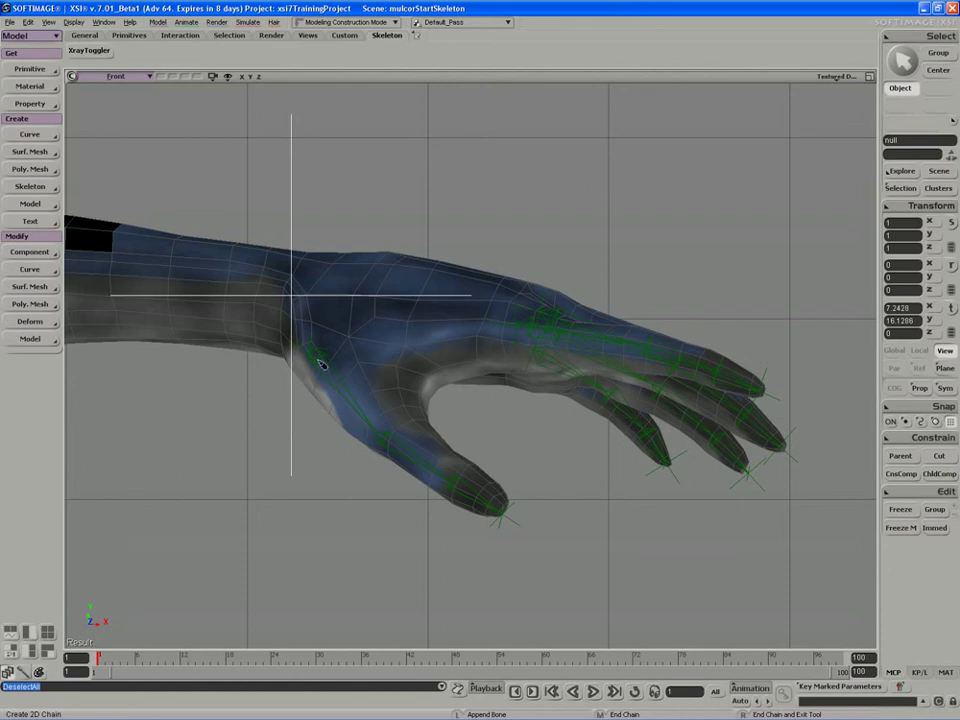
pyautogui.click(490, 302)
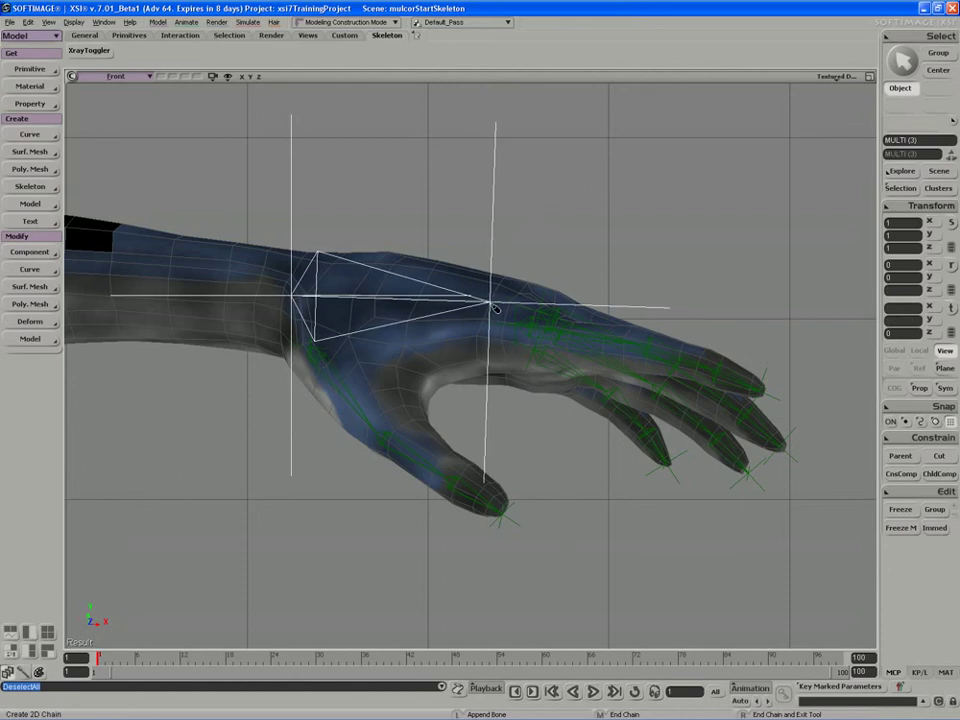
pyautogui.click(511, 310)
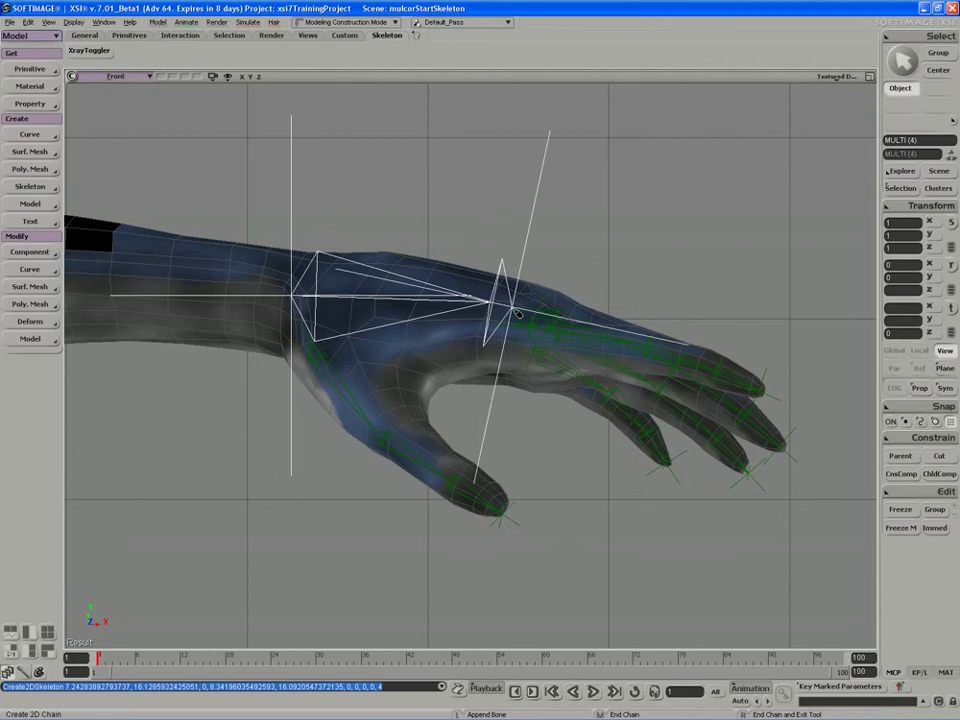
pyautogui.rightClick(520, 313)
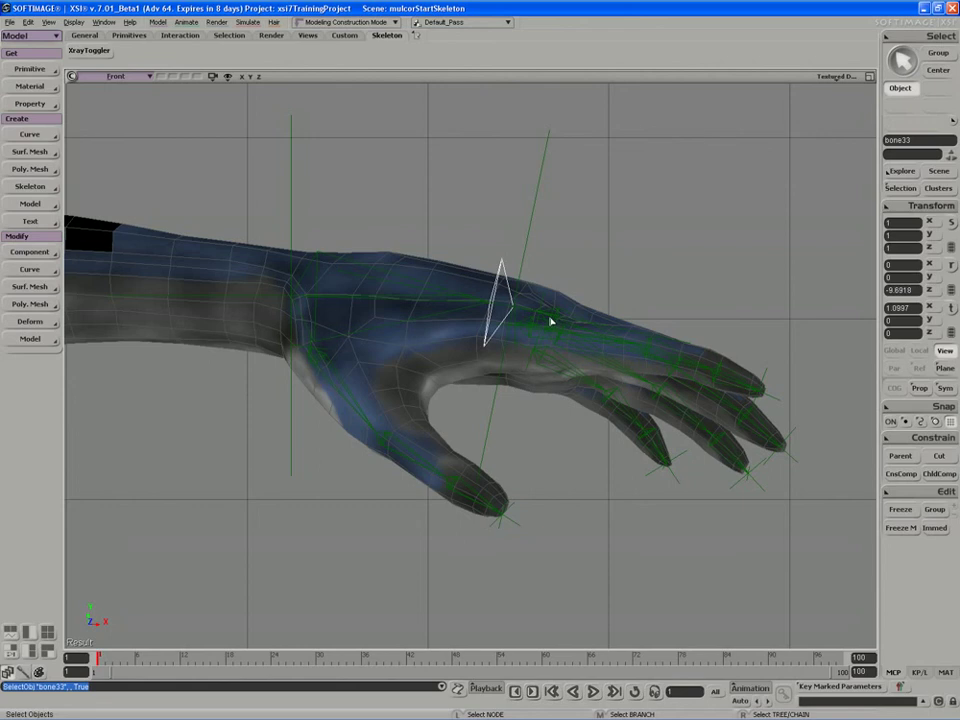
# - Set the display size of both new palm bones to 0.254
pyautogui.press('shift')
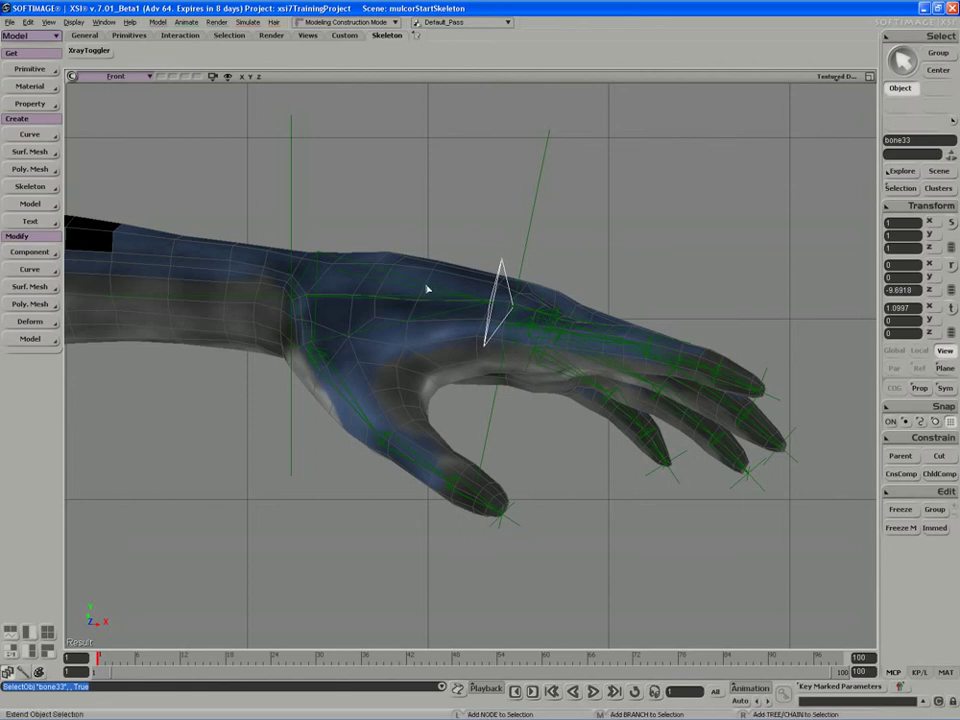
pyautogui.keyDown('shift'); pyautogui.click(429, 286); pyautogui.keyUp('shift')
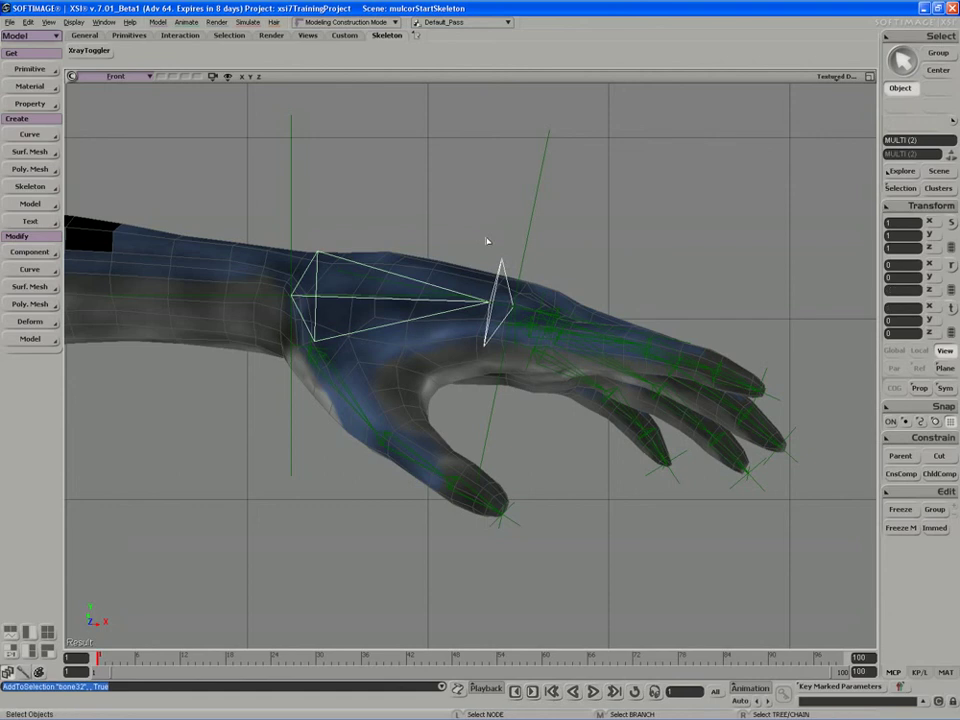
pyautogui.press('Return')
pyautogui.moveTo(660, 364); pyautogui.dragTo(660, 361)
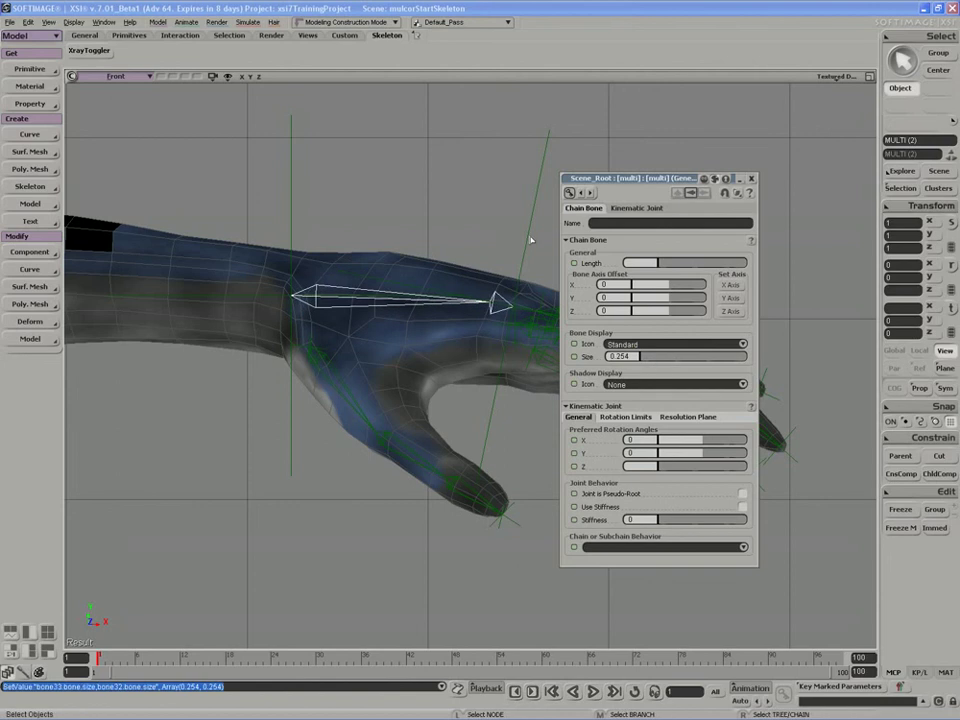
# - Shrink the display size of the palm chain's effector and set its root's size to about 0.042
pyautogui.click(519, 280)
pyautogui.moveTo(649, 279)
pyautogui.mouseDown()
pyautogui.moveTo(609, 287)
pyautogui.moveTo(657, 279)
pyautogui.mouseUp()
pyautogui.click(292, 184)
pyautogui.click(752, 179)
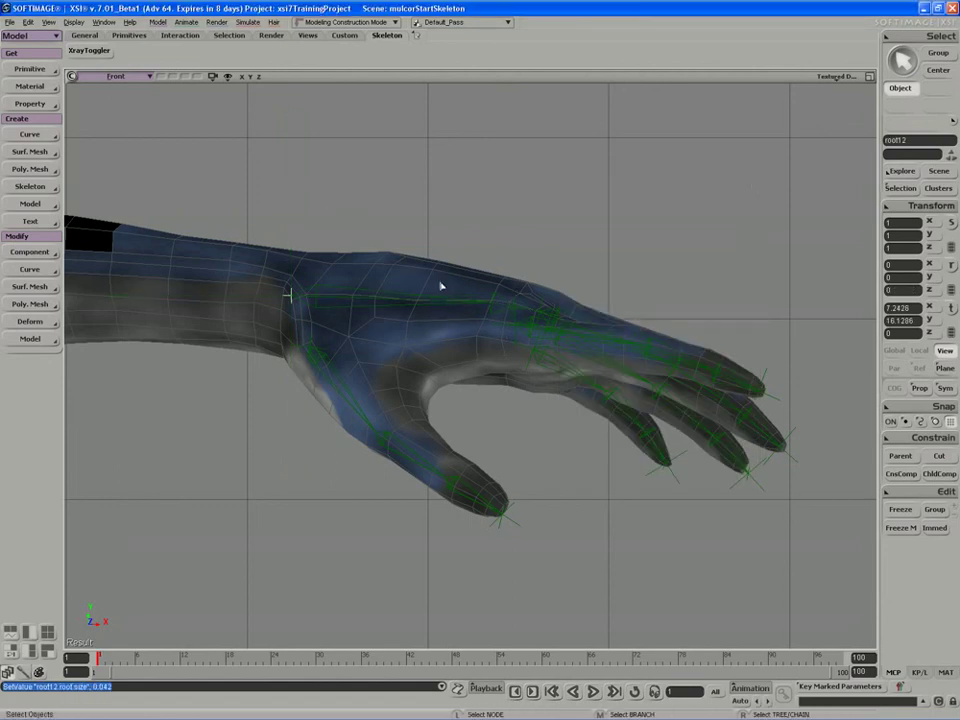
# - Select the whole palm chain and move its root to about 7.304, 16.129, -0.643 in the Camera view, behind the index finger
pyautogui.rightClick(448, 313)
pyautogui.click(869, 77)
pyautogui.click(869, 77)
pyautogui.press('s')
pyautogui.moveTo(731, 214); pyautogui.dragTo(594, 304, button='right')
pyautogui.press('v')
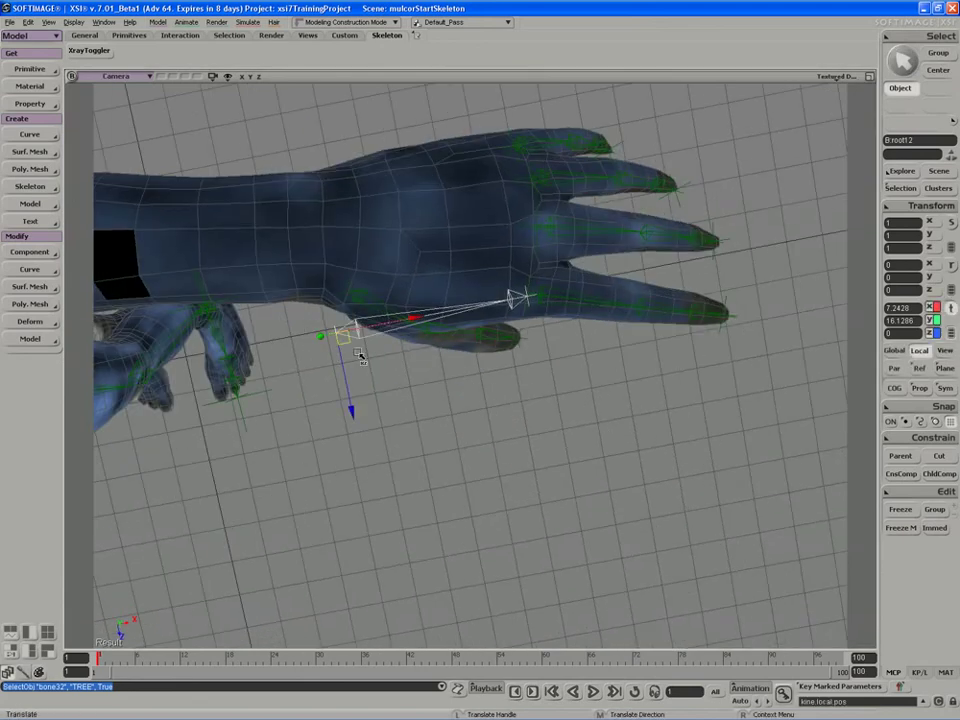
pyautogui.moveTo(371, 370); pyautogui.dragTo(396, 274)
# - Rotate the palm chain root to about -8.20 degrees in X and -8.99 degrees in Y
pyautogui.press('c')
pyautogui.press('s')
pyautogui.moveTo(396, 274); pyautogui.dragTo(525, 184, button='right')
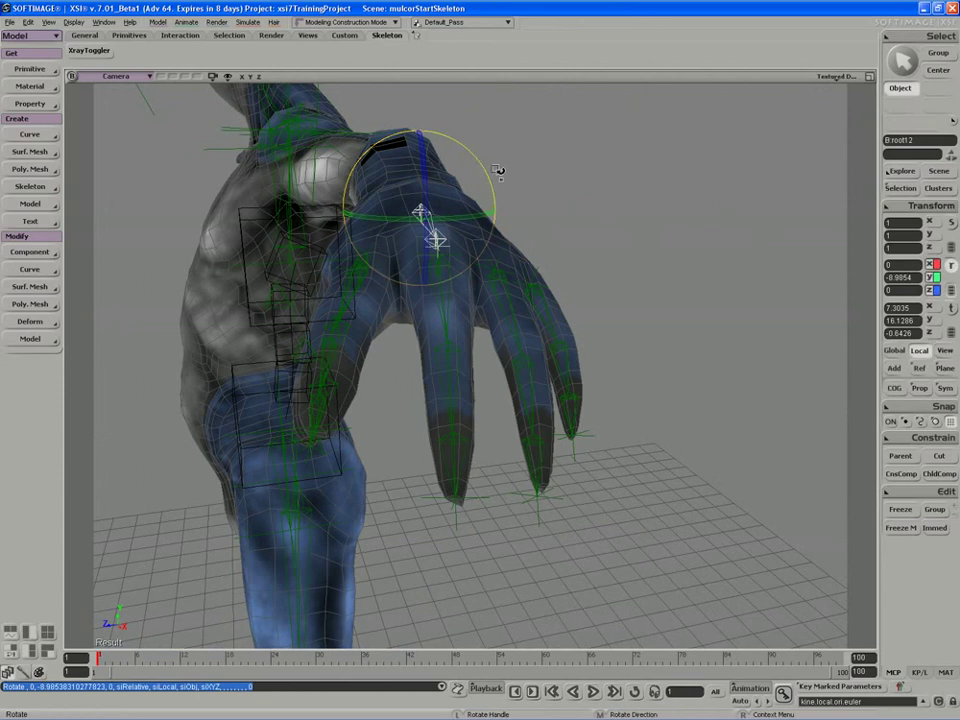
pyautogui.moveTo(473, 154); pyautogui.dragTo(470, 163)
pyautogui.press('s')
pyautogui.moveTo(470, 163); pyautogui.dragTo(463, 150, button='right')
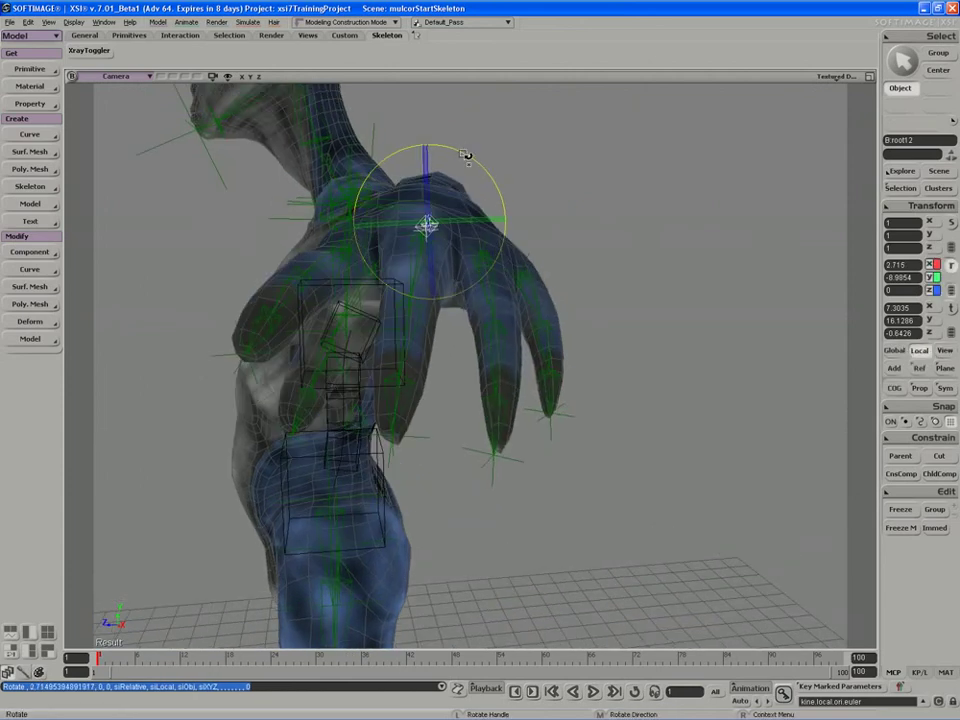
pyautogui.moveTo(466, 156); pyautogui.dragTo(482, 162)
pyautogui.press('s')
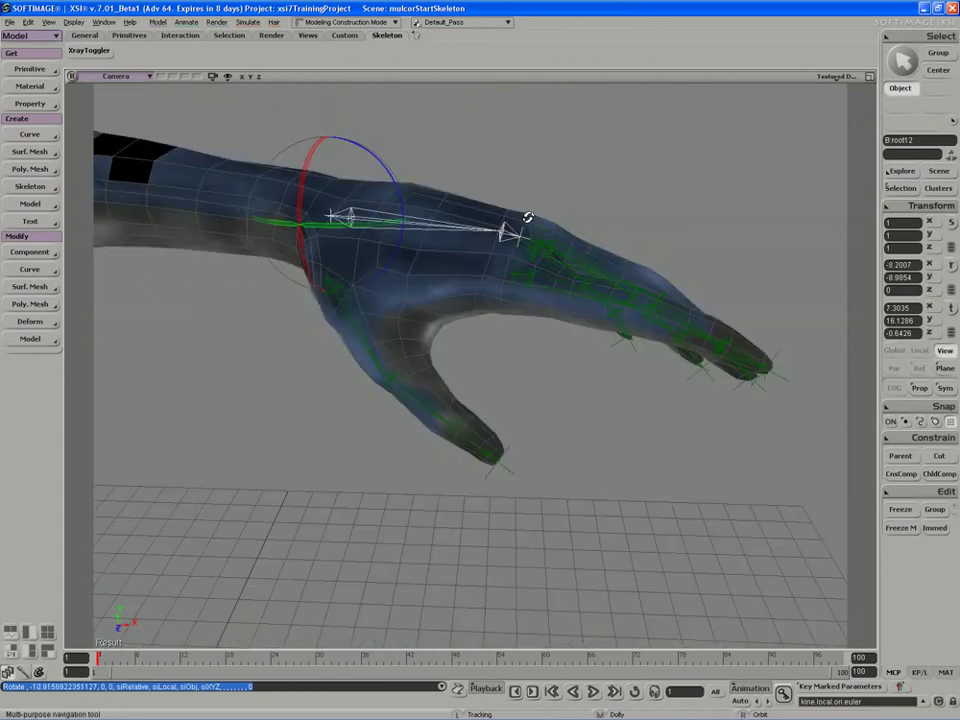